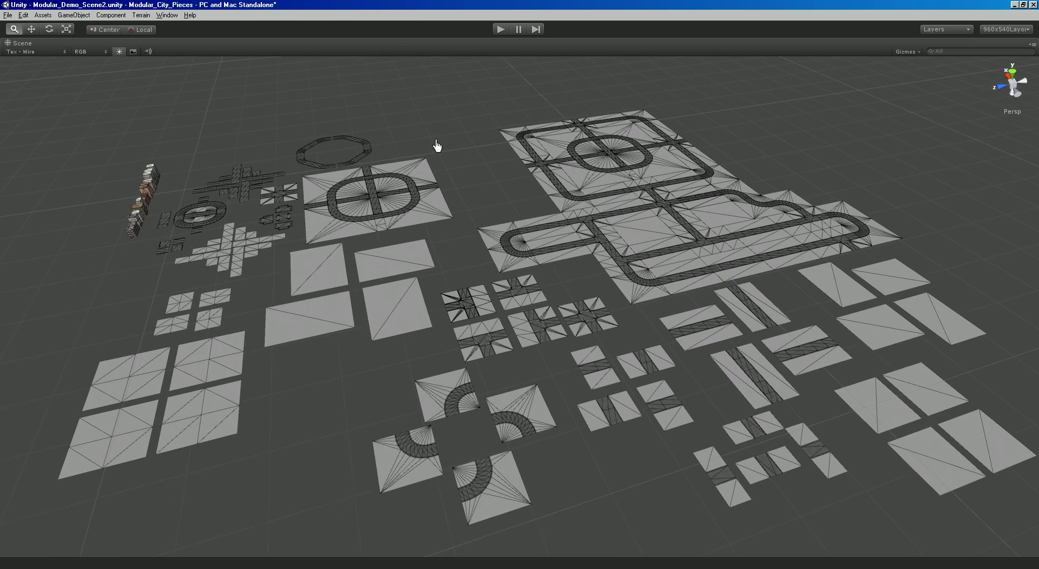
Zoom in on the building row, select the brick building and frame it.
scroll(438, 144, up, 1)
key(w)
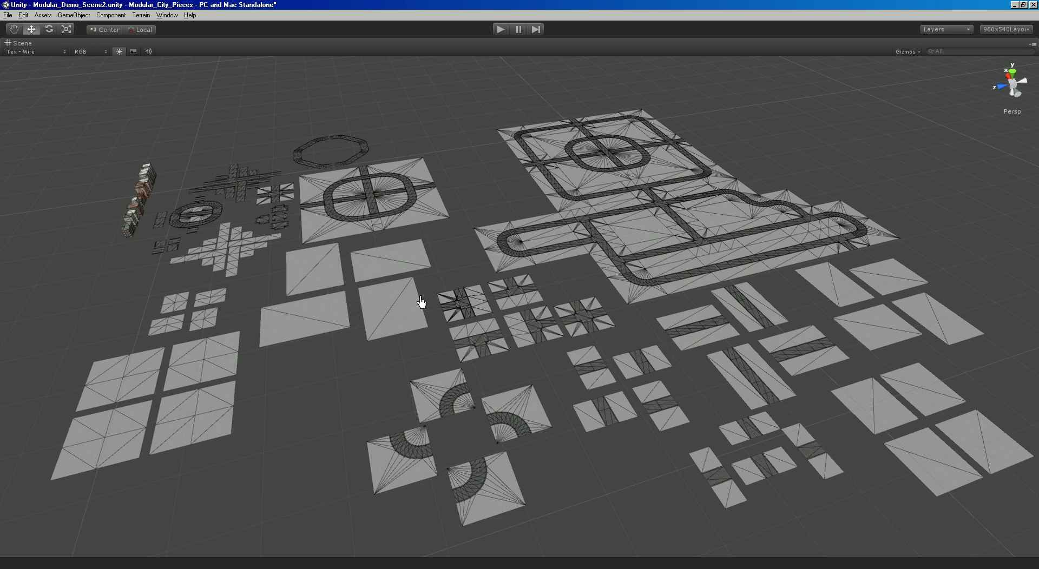
alt+drag(272, 211, 525, 323)
alt+right_drag(525, 323, 661, 371)
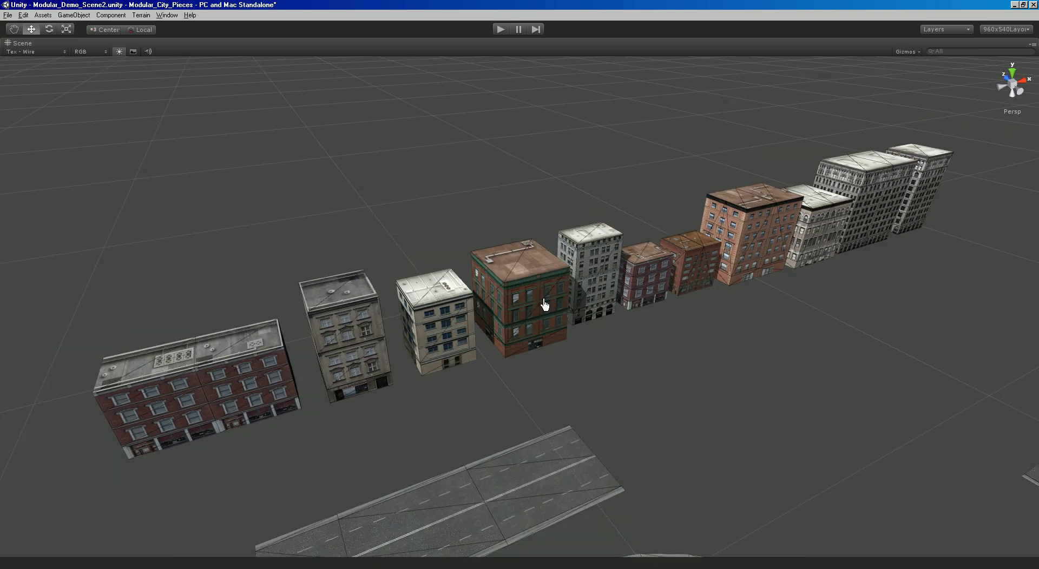
click(545, 305)
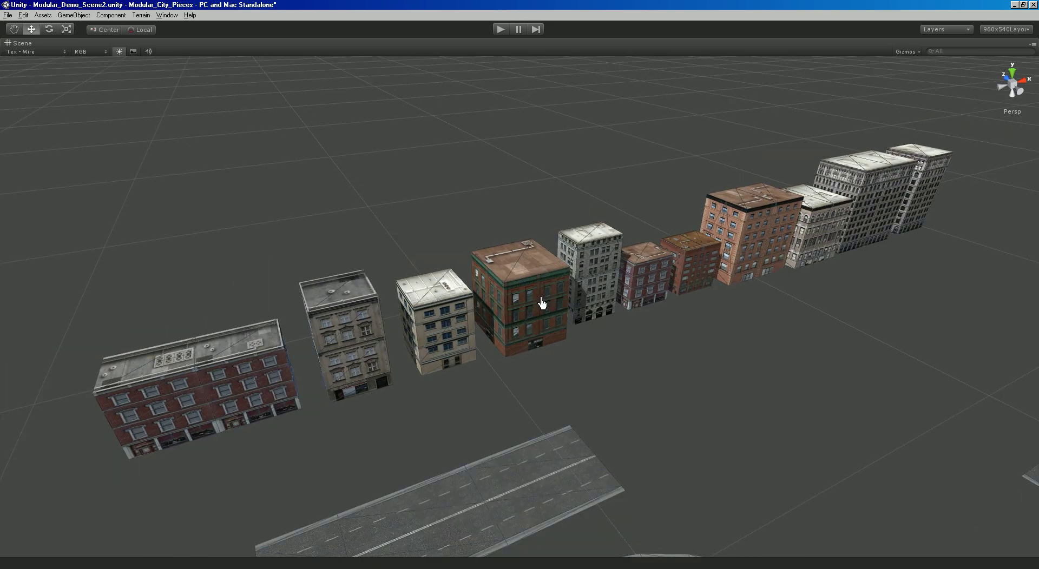
key(f)
Orbit and zoom so the row of buildings faces the viewer.
alt+drag(555, 270, 529, 341)
alt+right_drag(528, 341, 692, 363)
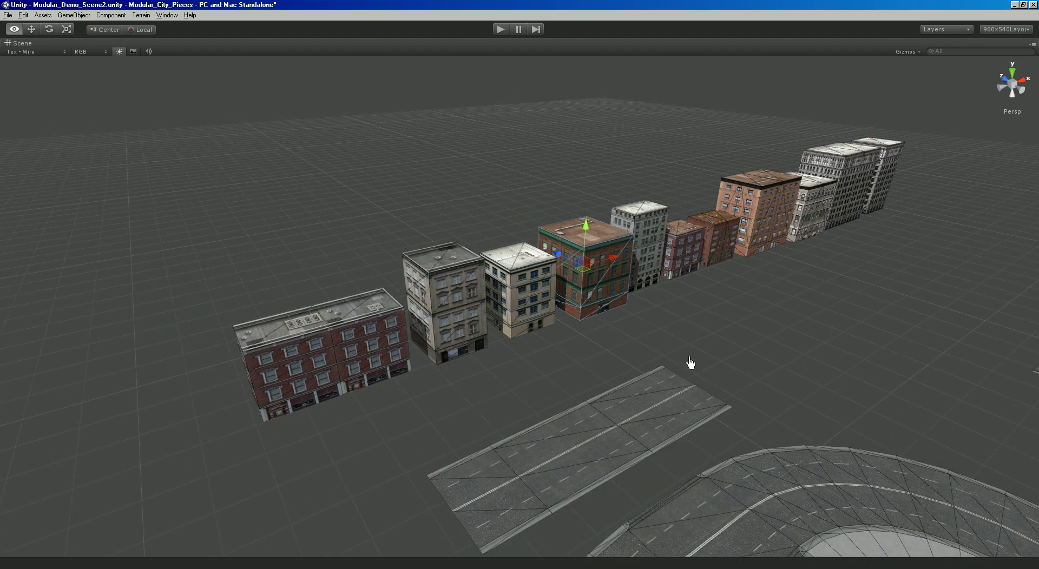
alt+drag(691, 363, 736, 367)
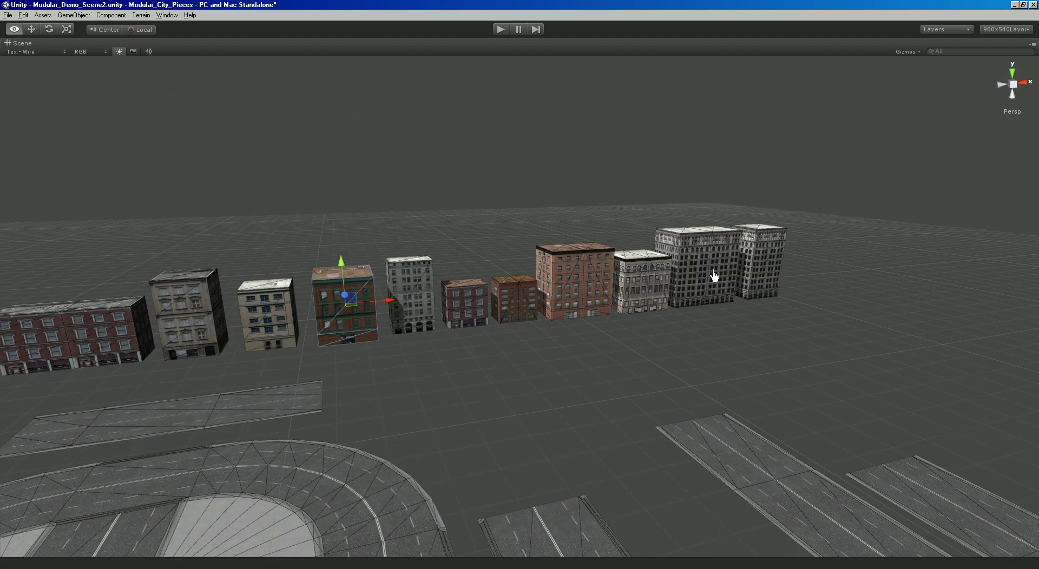
Zoom into the road cross and select several individual road pieces in turn.
scroll(714, 276, down, 3)
middle_drag(736, 366, 493, 333)
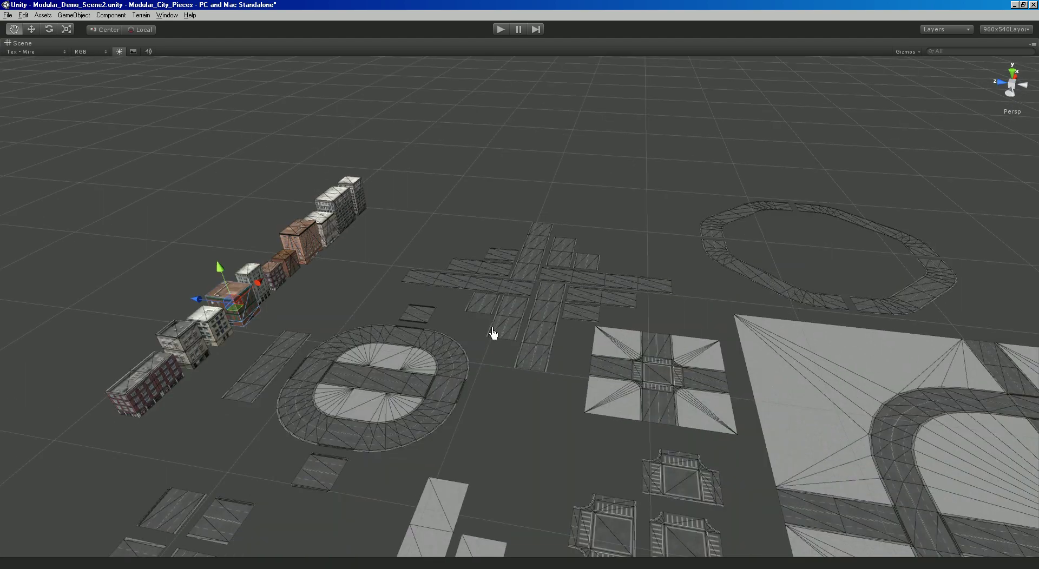
scroll(874, 480, up, 6)
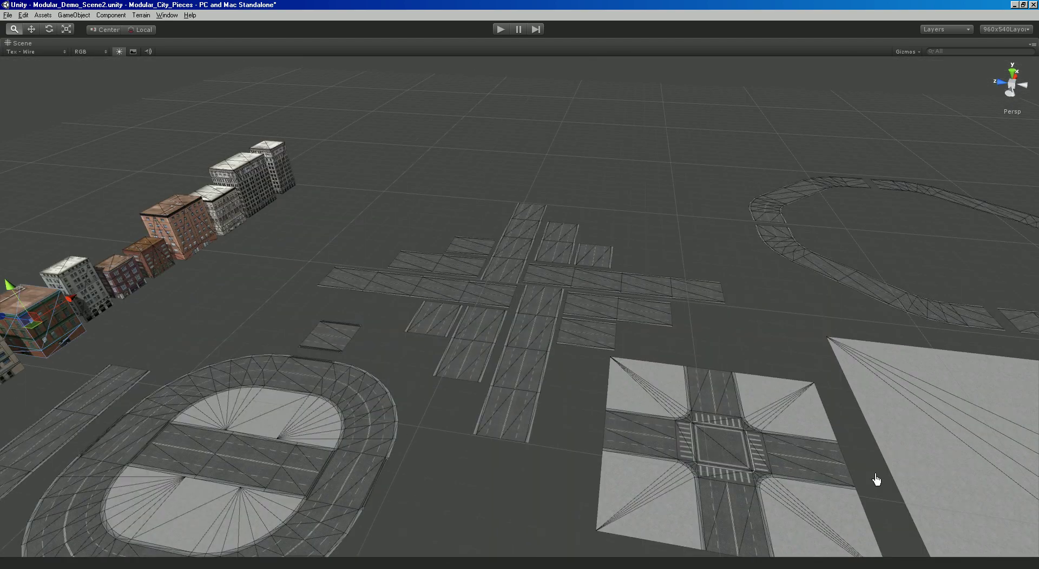
click(637, 356)
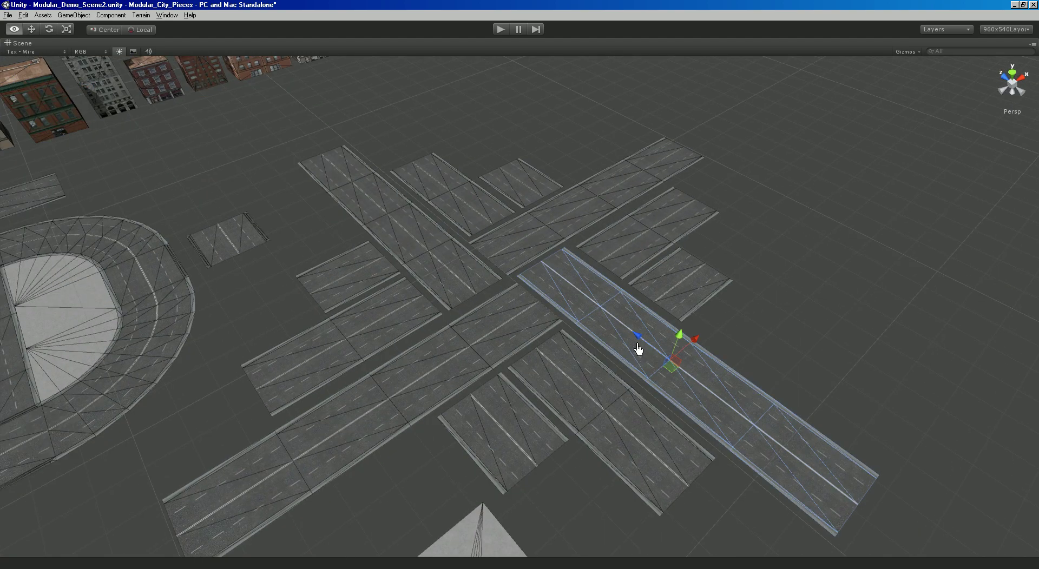
alt+drag(638, 348, 652, 301)
click(652, 302)
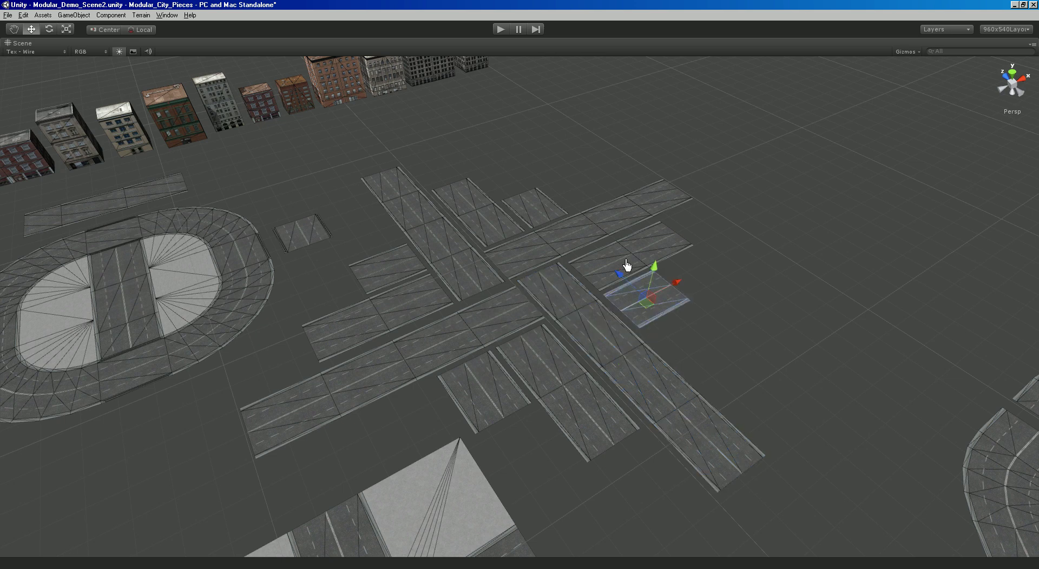
click(627, 267)
click(563, 233)
click(499, 227)
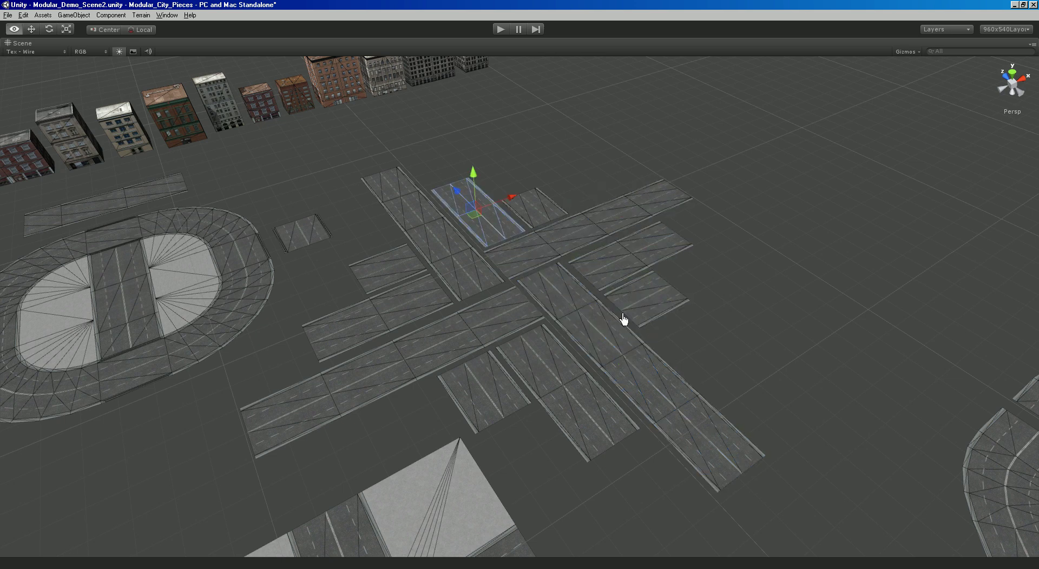
Pull back, marquee-select the whole city layout, and orbit to a lower view.
alt+drag(666, 337, 502, 350)
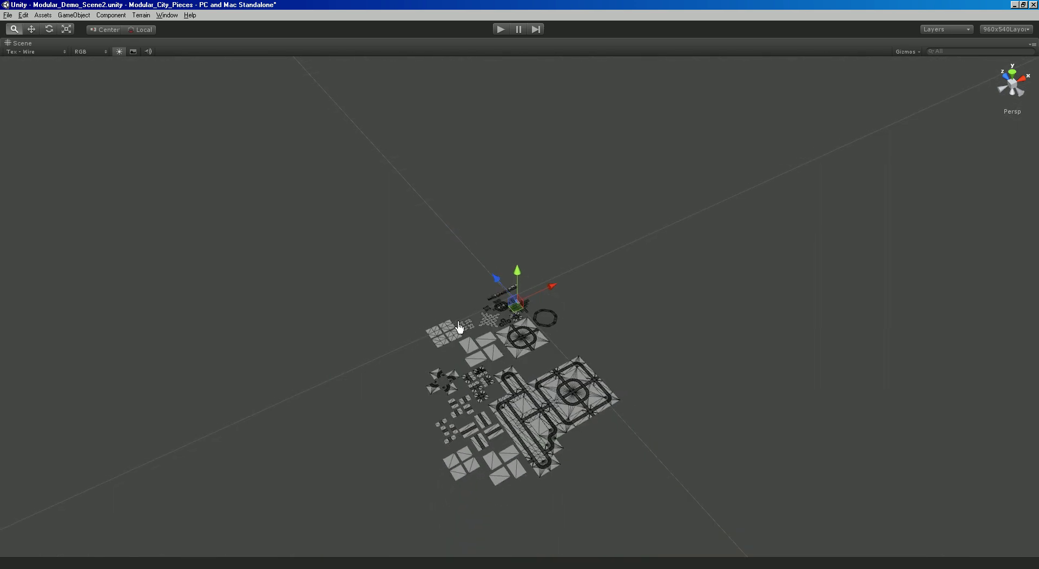
drag(289, 198, 786, 542)
scroll(381, 249, up, 10)
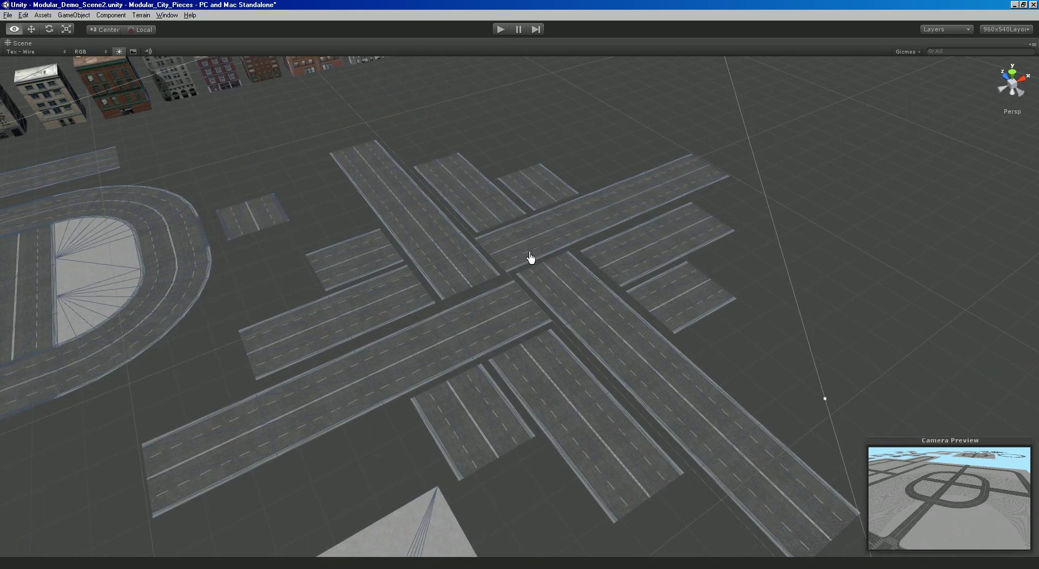
alt+drag(530, 258, 615, 219)
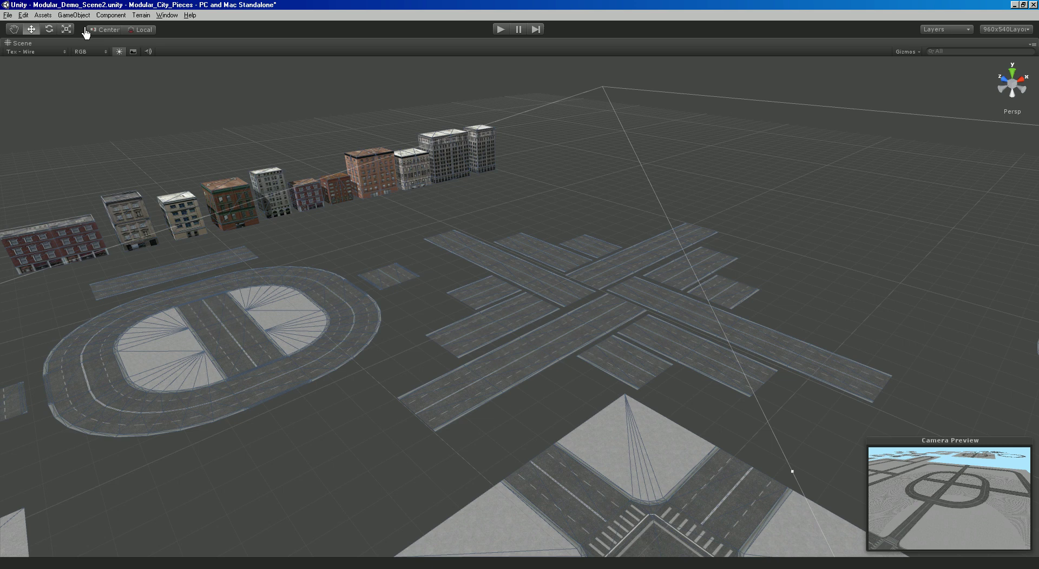
Set the handle to Pivot, then select and frame the red brick building at eye level.
click(98, 30)
click(195, 230)
click(228, 203)
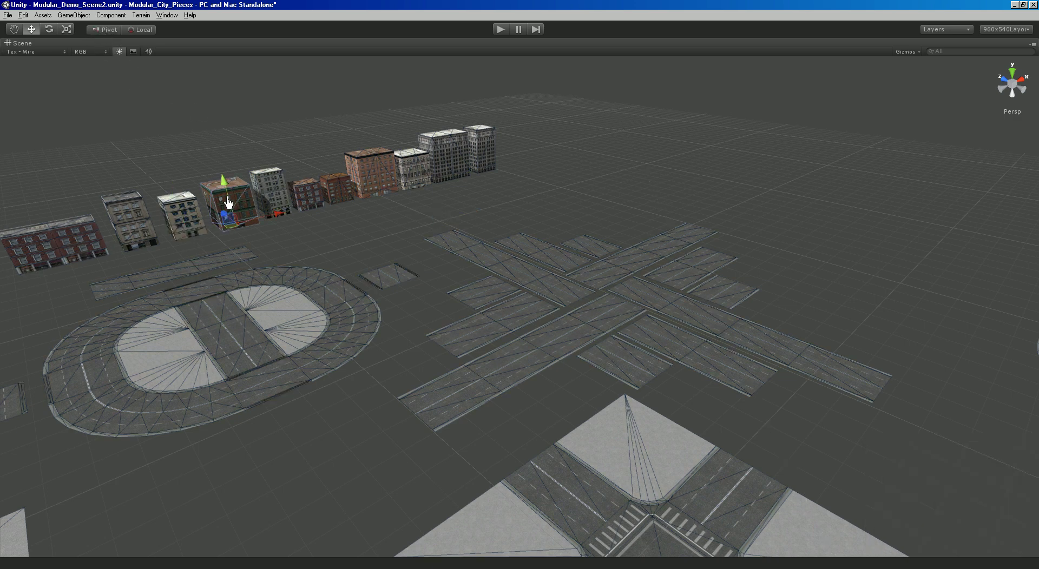
alt+right_drag(228, 203, 545, 328)
key(f)
alt+drag(608, 344, 509, 212)
alt+right_drag(509, 211, 533, 260)
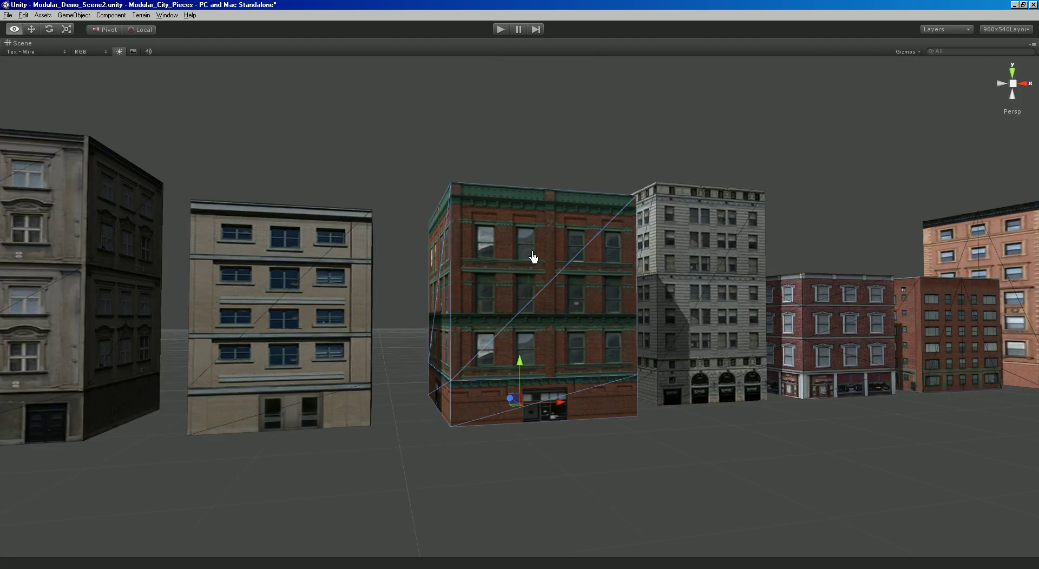
Select the tan building and move to a high overhead view of the roads.
click(248, 341)
alt+drag(248, 341, 618, 454)
alt+right_drag(618, 454, 469, 390)
alt+drag(469, 390, 440, 301)
alt+right_drag(440, 301, 492, 302)
middle_drag(492, 302, 476, 249)
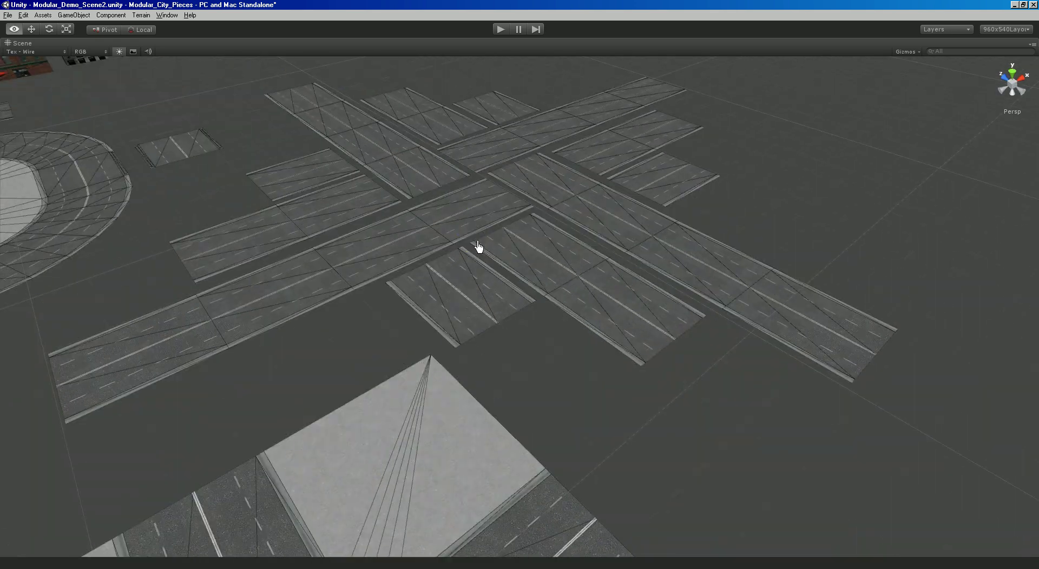
Select the long lower-left road piece in the cross and shift it slightly.
click(543, 265)
alt+right_drag(543, 265, 515, 260)
click(510, 231)
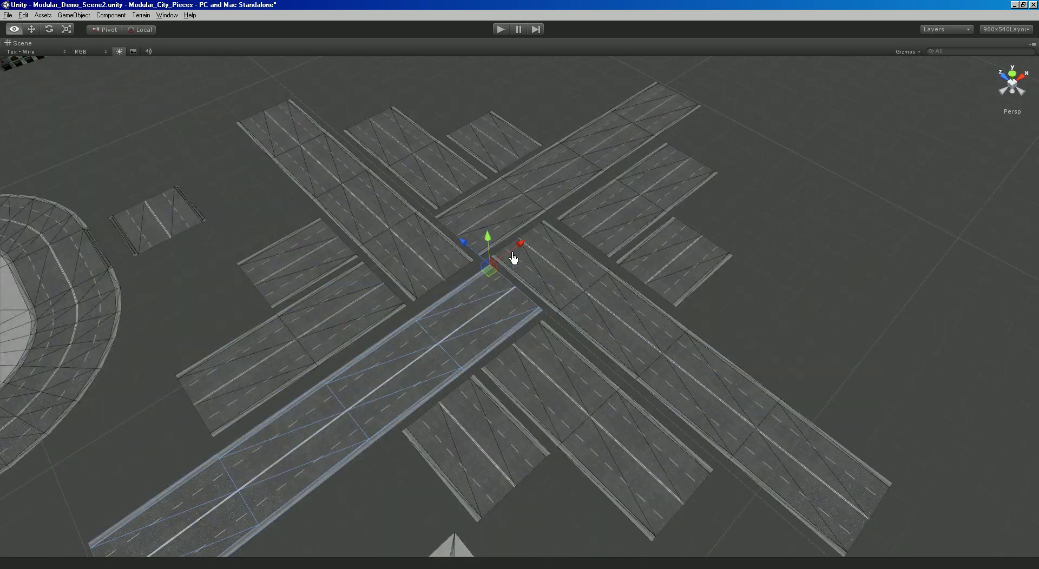
drag(495, 271, 485, 274)
click(507, 263)
alt+right_drag(507, 262, 525, 308)
alt+right_drag(594, 286, 388, 300)
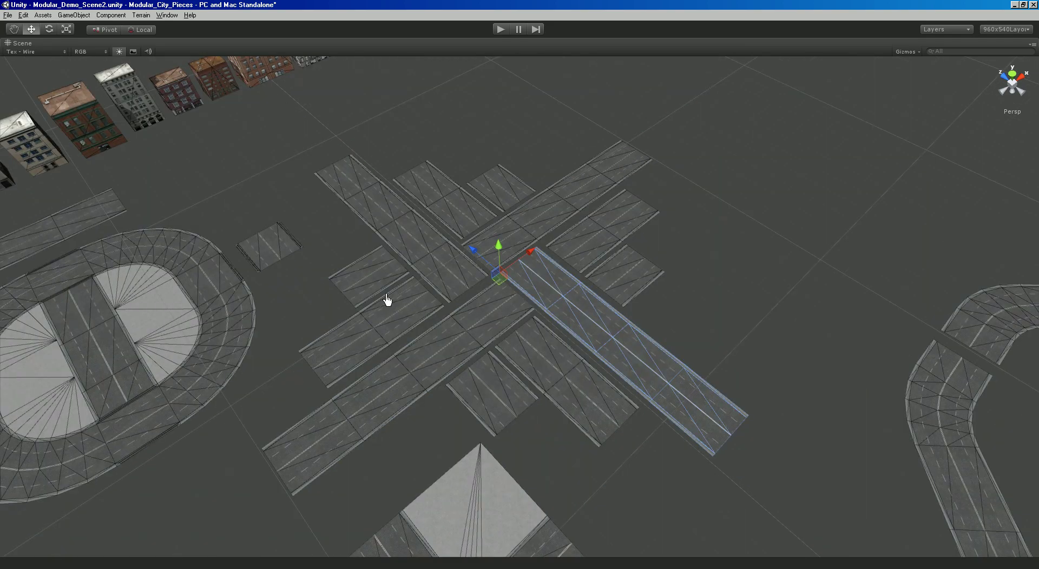
alt+drag(387, 301, 554, 360)
Vertex-snap (V) the short straight road piece flush against the neighbouring road.
alt+right_drag(555, 359, 440, 343)
alt+drag(440, 343, 502, 324)
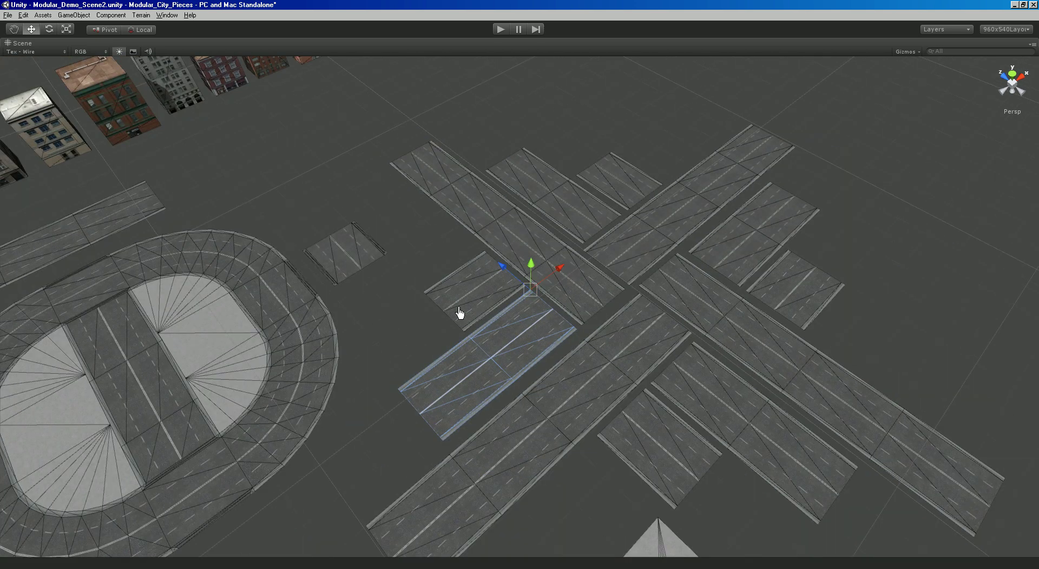
key(v)
drag(464, 336, 631, 367)
alt+right_drag(632, 367, 575, 343)
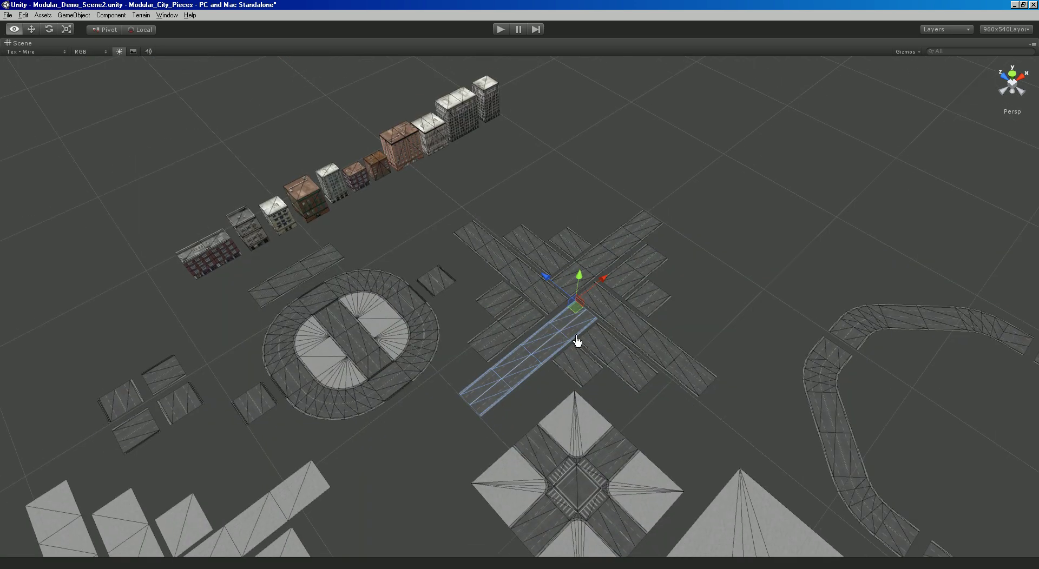
alt+drag(575, 344, 522, 258)
Switch the Scene draw mode to Textured and fly around the road grid's intersections.
alt+right_drag(522, 258, 665, 344)
alt+drag(666, 344, 457, 289)
middle_drag(456, 289, 148, 65)
click(55, 55)
click(56, 65)
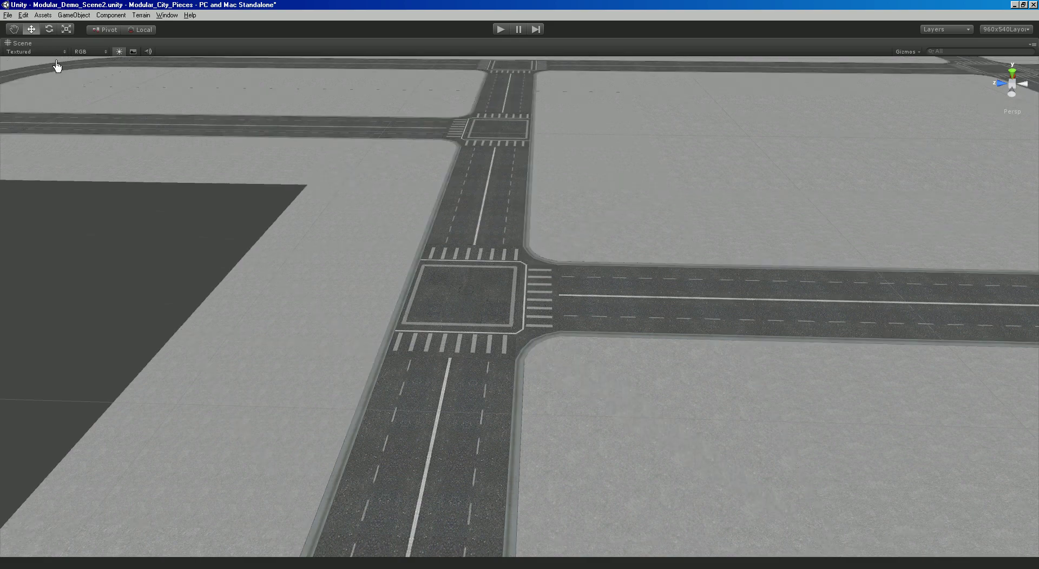
middle_drag(55, 65, 472, 294)
alt+right_drag(472, 293, 660, 303)
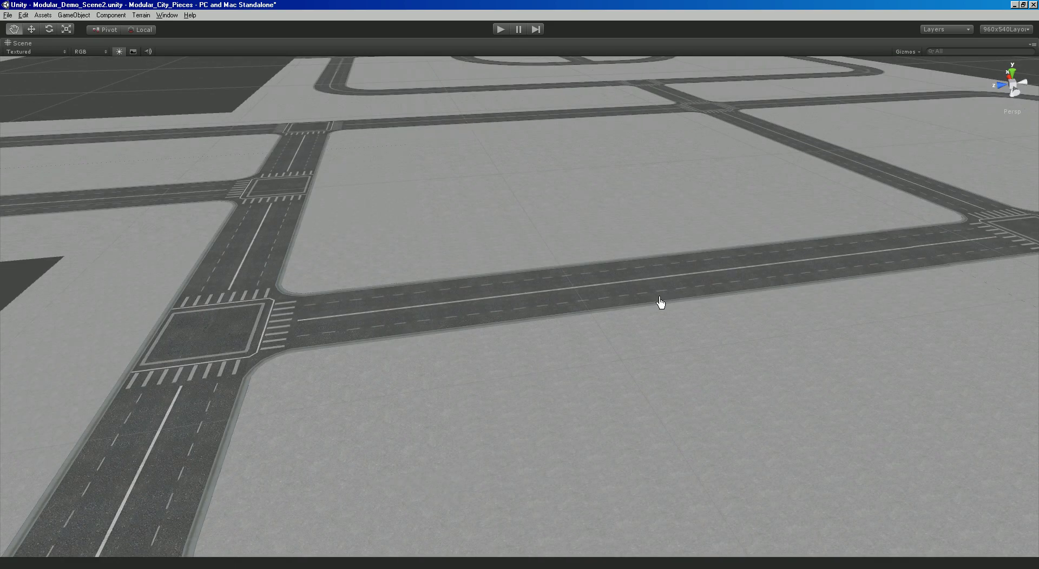
alt+drag(660, 303, 480, 352)
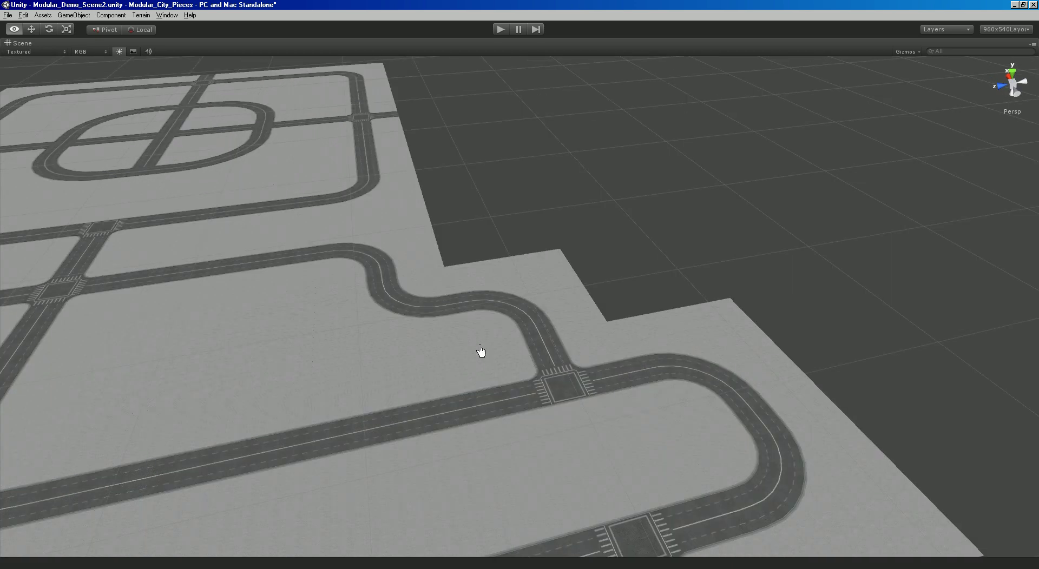
scroll(480, 352, up, 4)
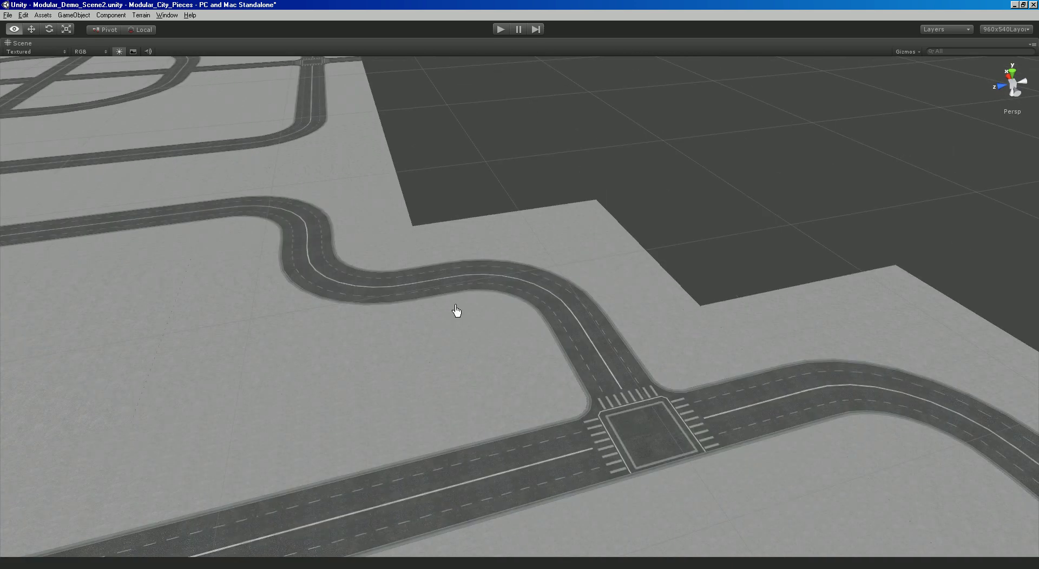
alt+drag(456, 310, 671, 336)
Restore Textured Wireframe shading and zoom far out over all the road pieces.
scroll(729, 366, down, 5)
click(32, 52)
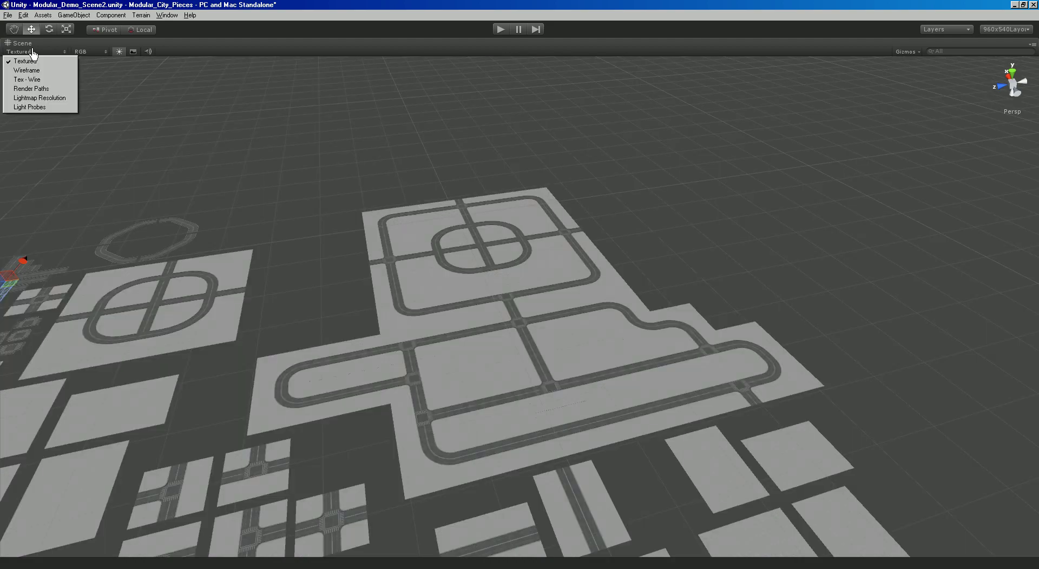
click(27, 79)
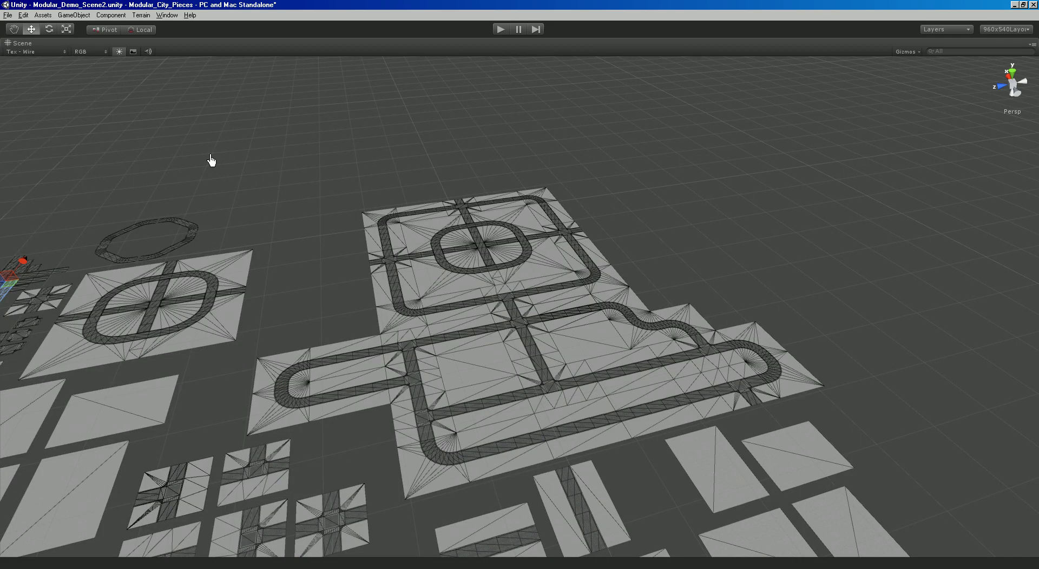
alt+drag(212, 161, 609, 425)
alt+right_drag(609, 425, 442, 294)
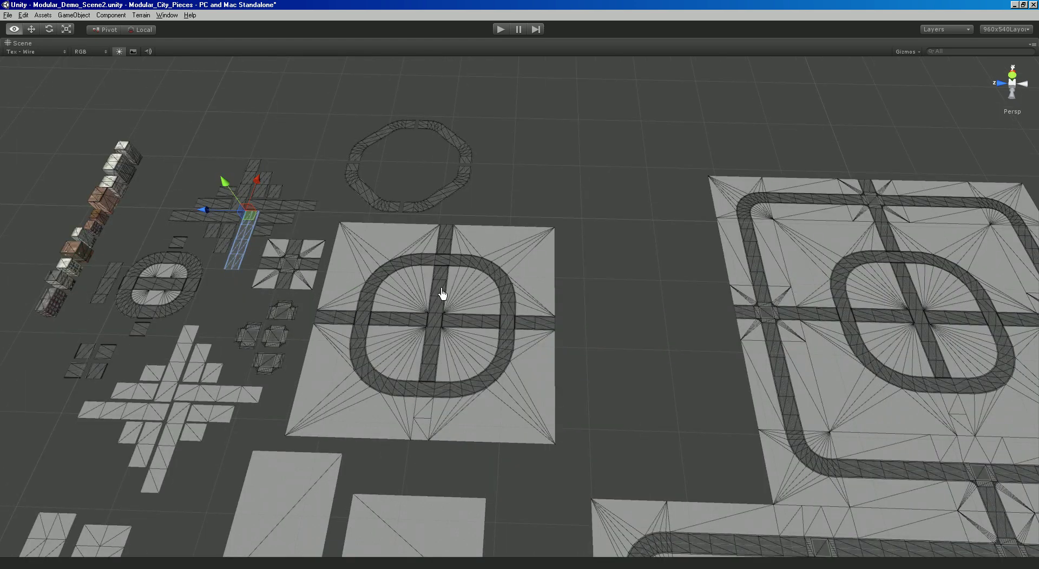
alt+drag(442, 294, 438, 362)
Select the single road-plane piece, then a short straight segment, with the handle at Center.
click(438, 362)
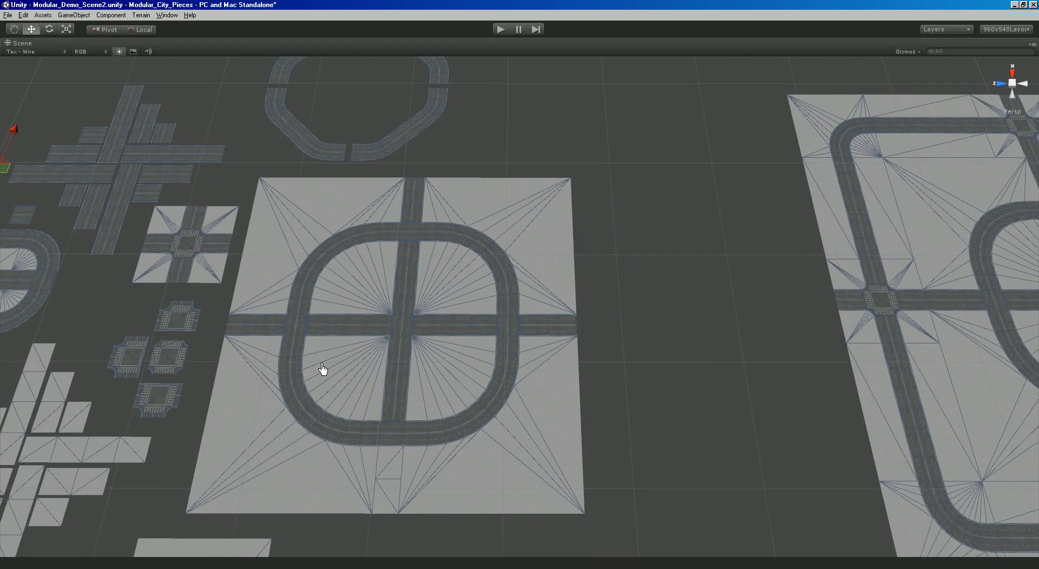
click(323, 370)
click(295, 328)
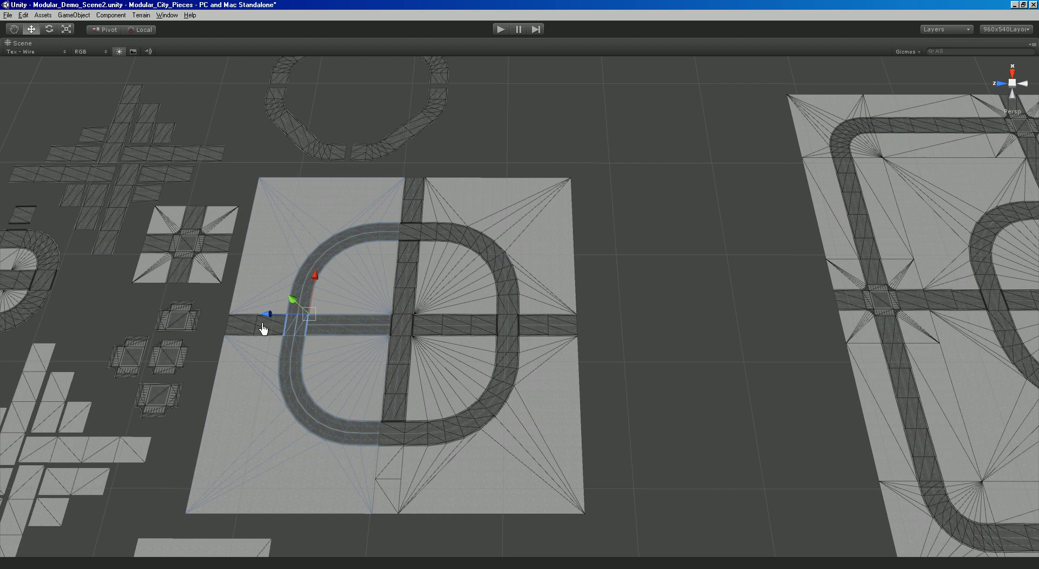
key(z)
Multi-select the loop tile's straight segments, curve pieces and bottom road piece.
click(399, 319)
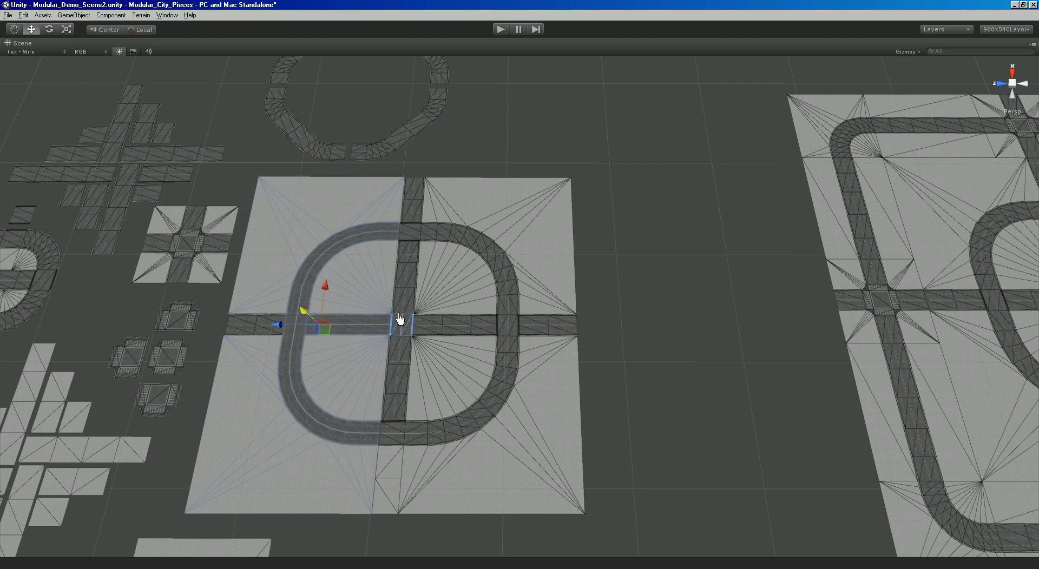
click(401, 286)
shift+click(404, 377)
shift+click(412, 201)
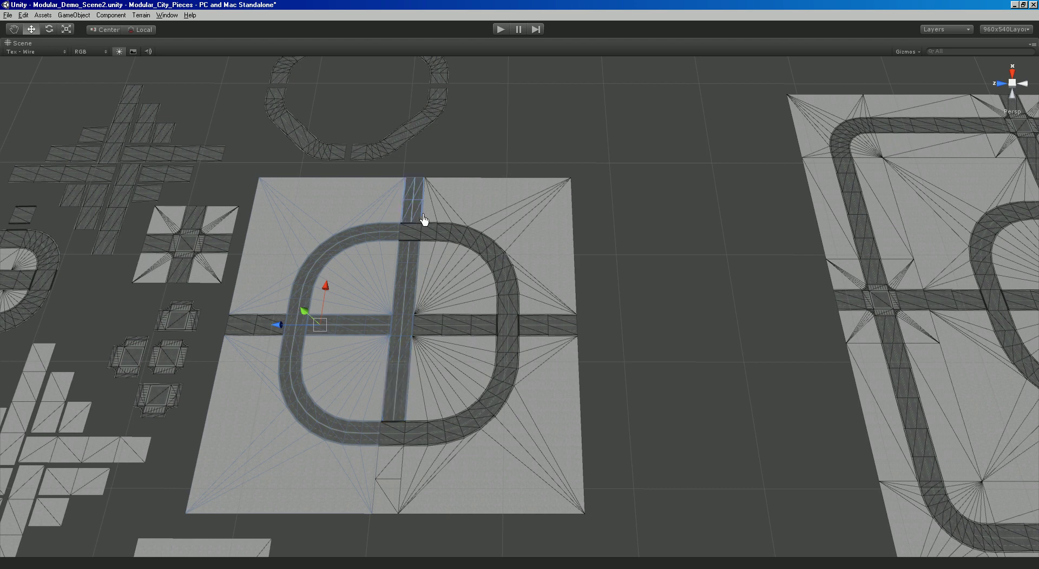
shift+click(462, 215)
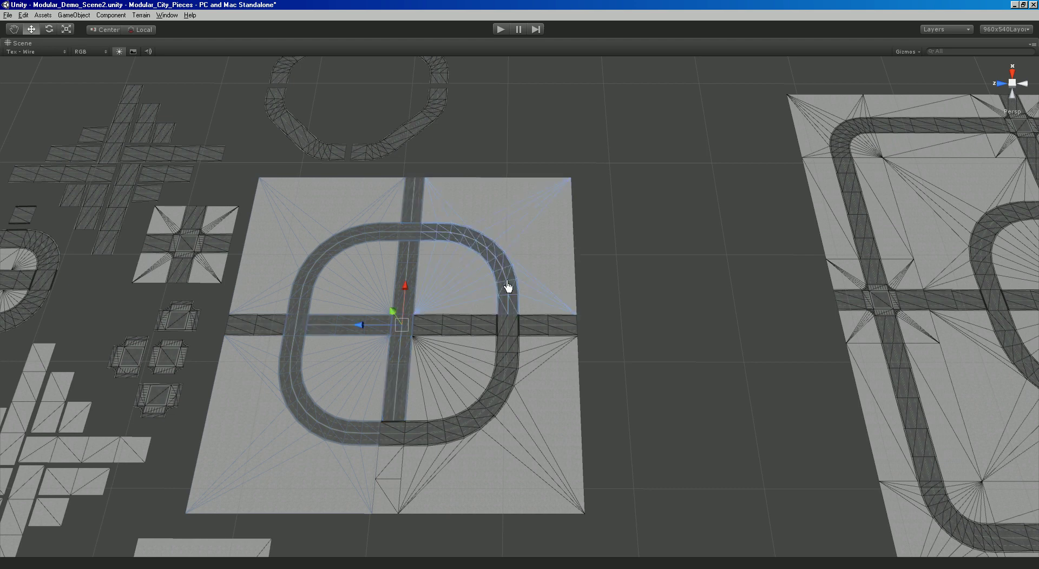
shift+click(496, 332)
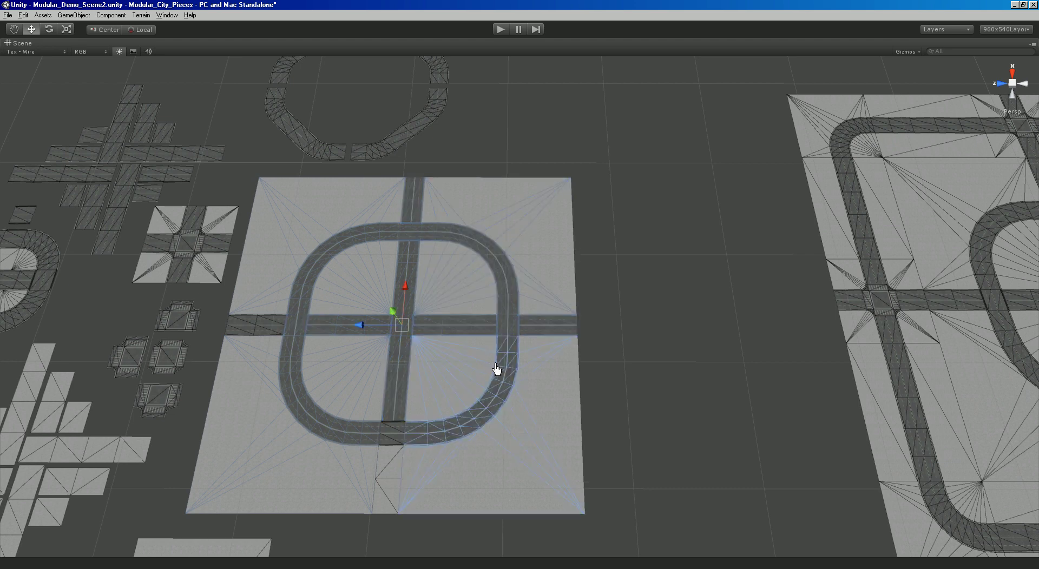
shift+click(496, 367)
shift+click(394, 434)
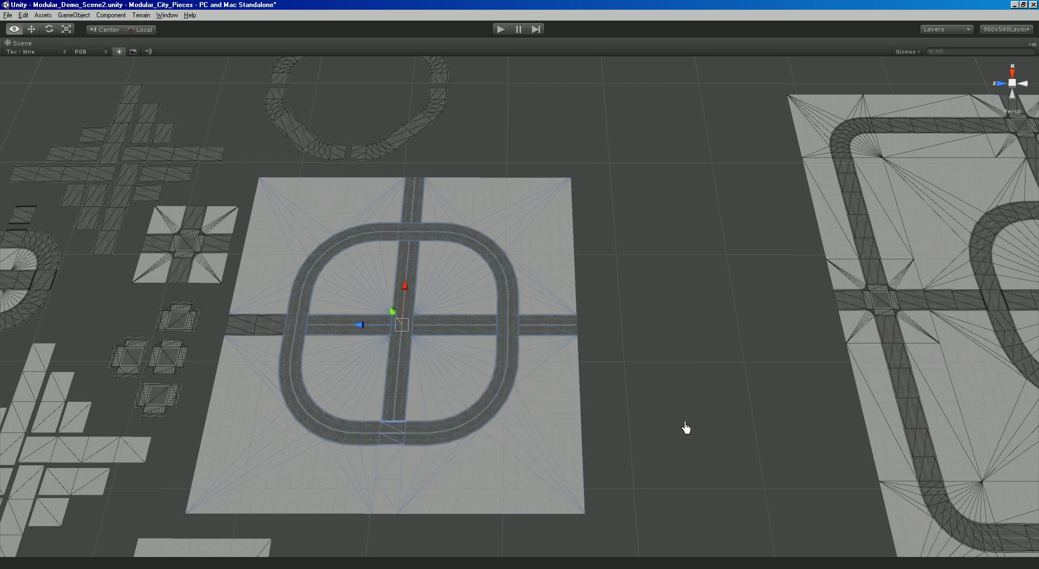
scroll(457, 331, down, 5)
scroll(607, 341, down, 5)
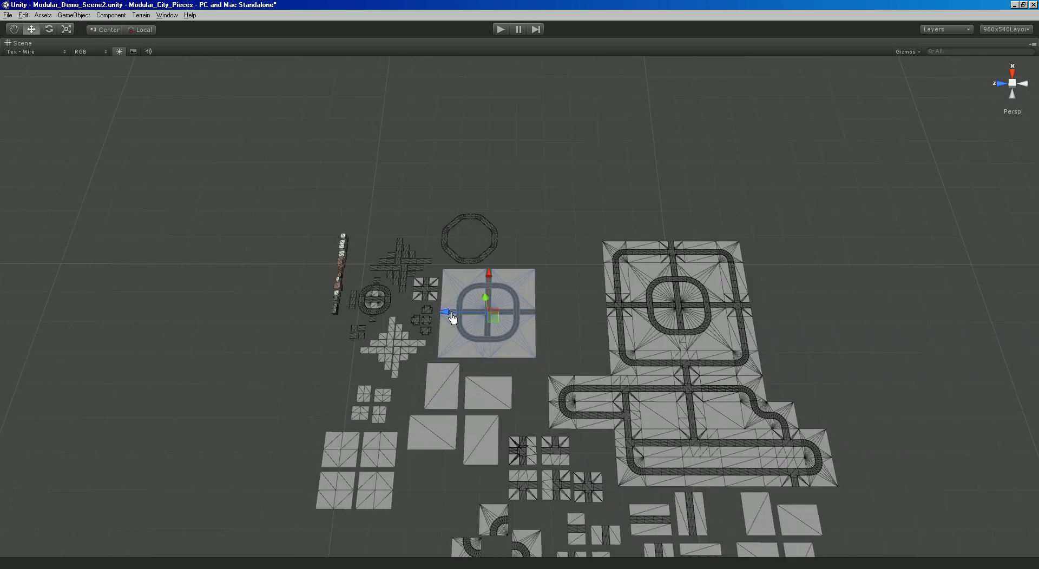
Duplicate the loop road tile with Ctrl+D and move the copy into the open grid.
key(ctrl+d)
drag(453, 318, 810, 337)
middle_drag(810, 337, 663, 223)
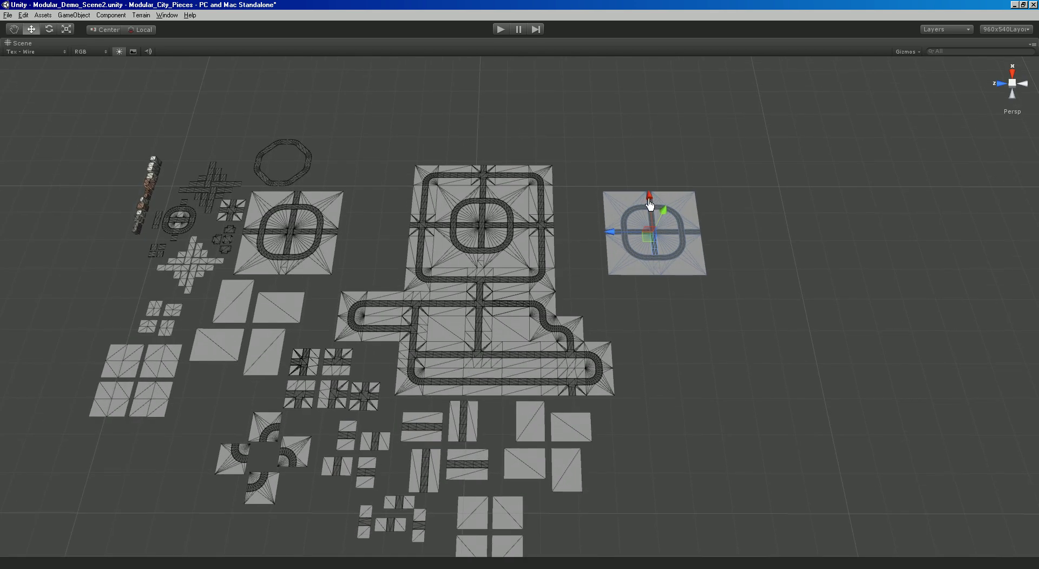
drag(651, 205, 769, 487)
alt+middle_drag(543, 329, 498, 322)
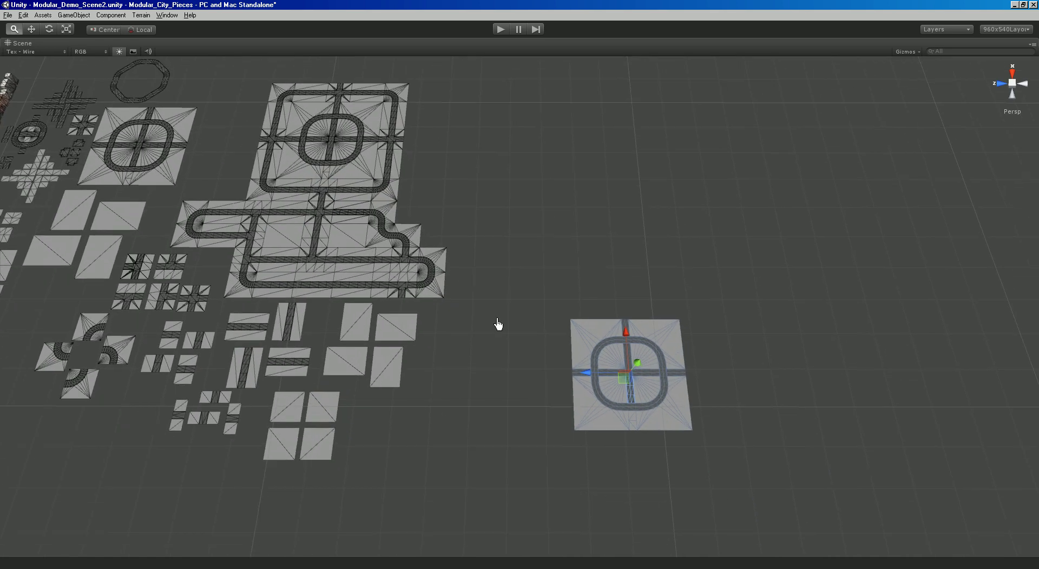
Move a small cross tile flush against the left road end of the loop copy.
alt+right_drag(499, 323, 415, 320)
middle_drag(416, 321, 480, 371)
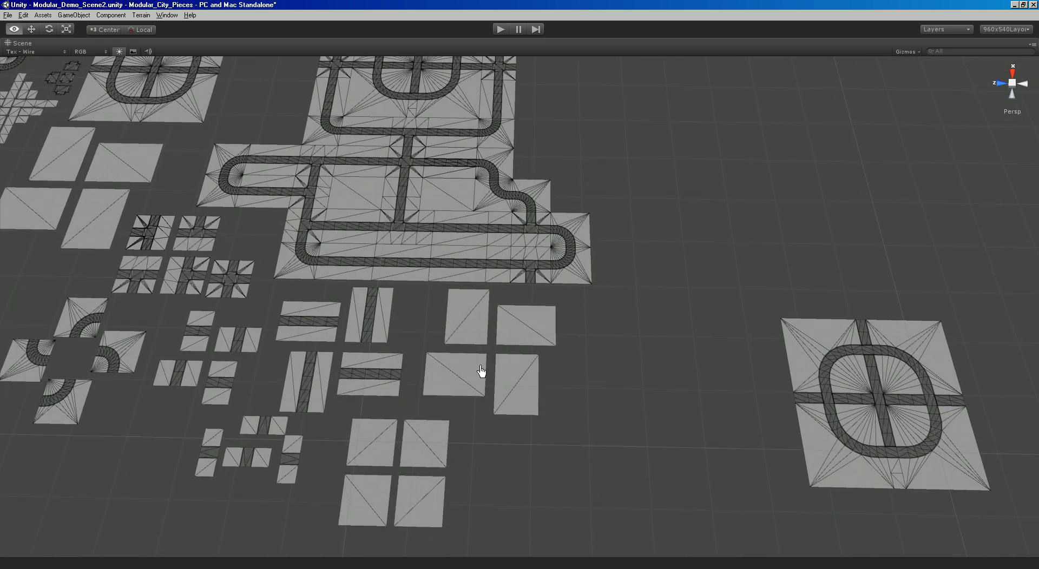
click(196, 281)
click(188, 286)
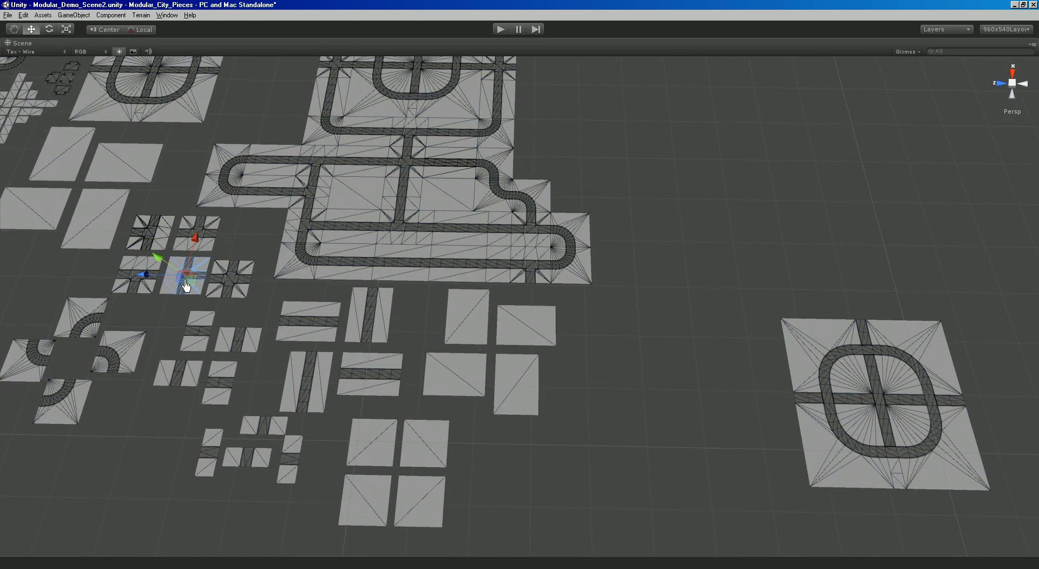
drag(188, 285, 628, 351)
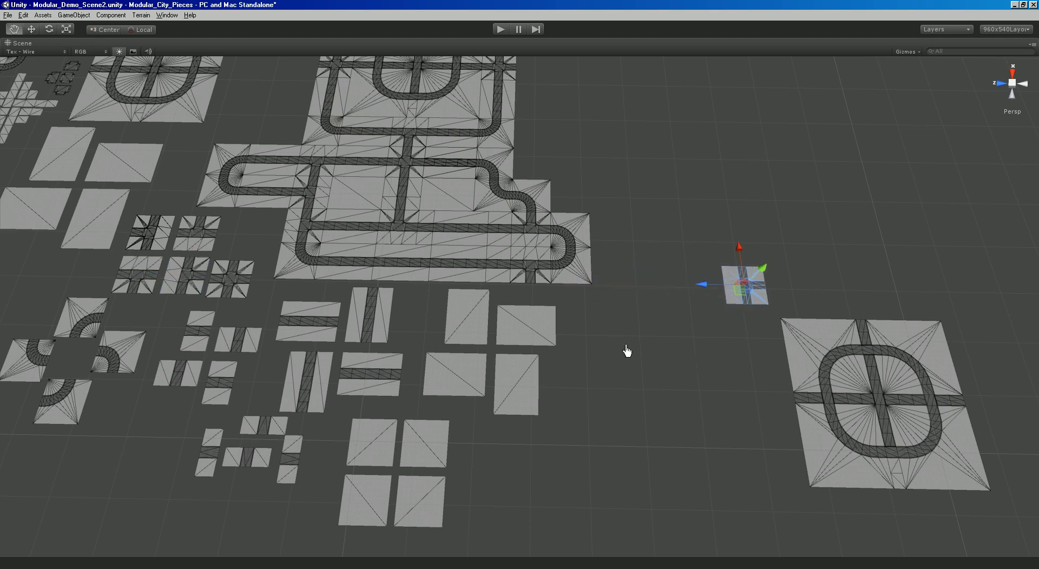
right_drag(627, 352, 452, 194)
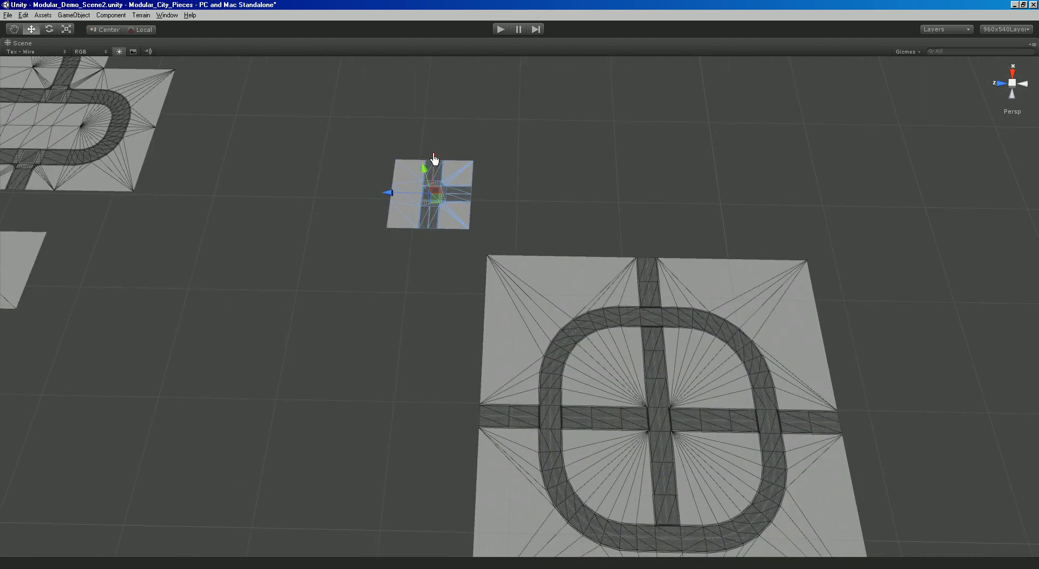
drag(435, 158, 445, 348)
middle_drag(446, 348, 473, 279)
alt+right_drag(473, 278, 527, 379)
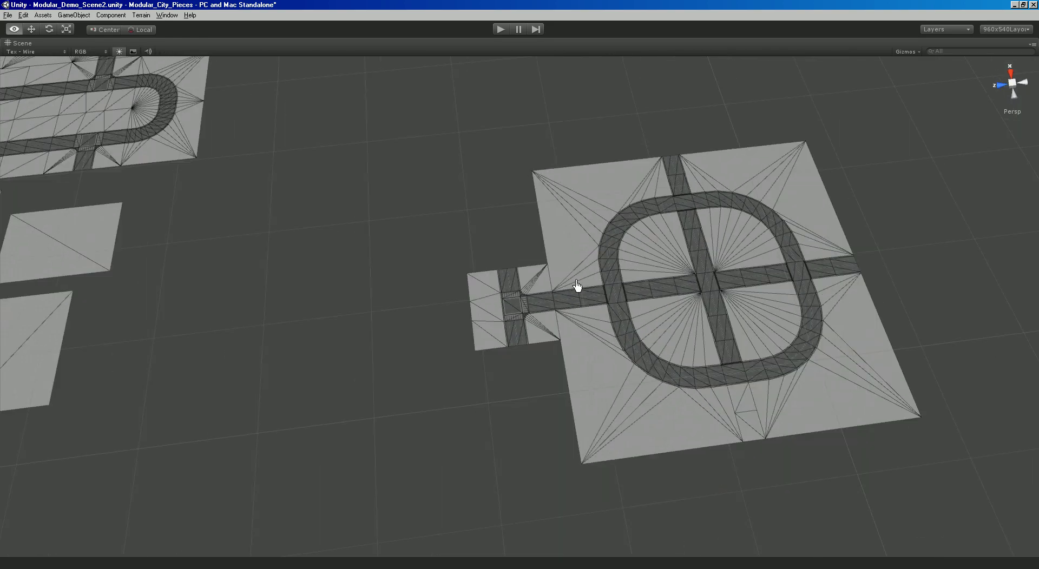
Zoom out over the piece collection and select a small road piece with the Move tool.
scroll(542, 284, down, 3)
alt+right_drag(502, 282, 502, 335)
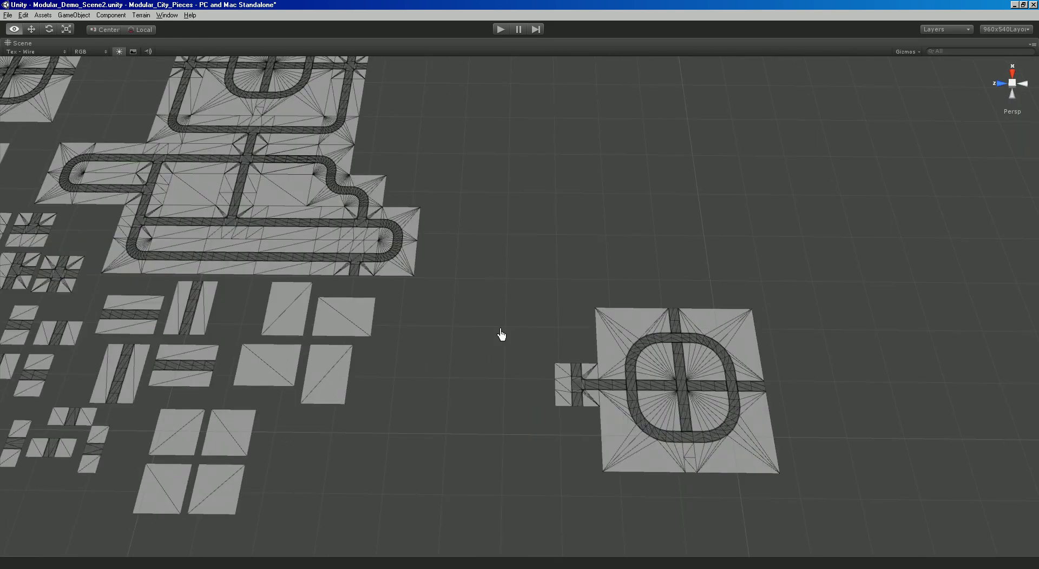
scroll(503, 325, down, 2)
key(w)
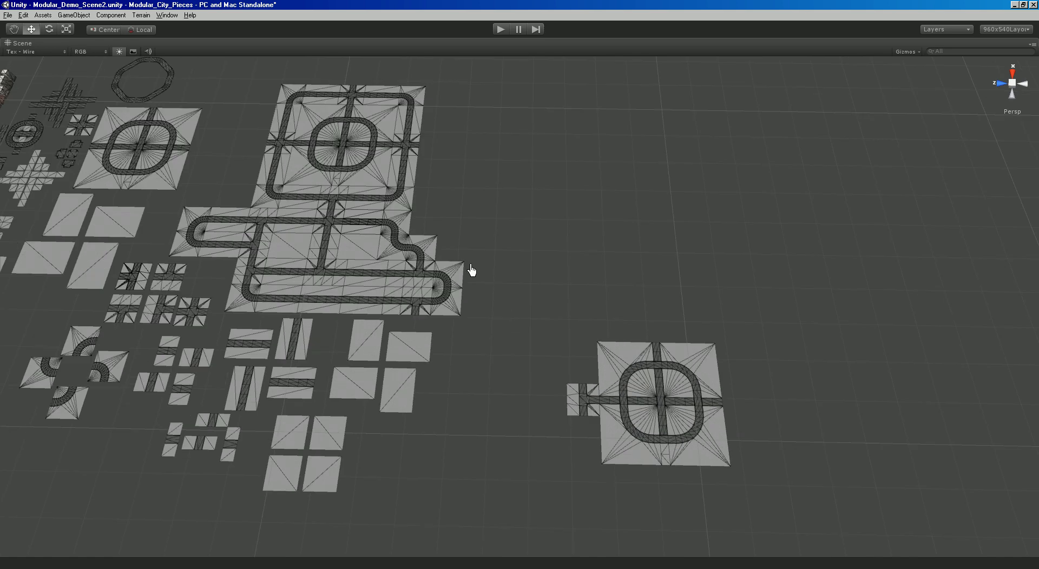
click(406, 185)
click(406, 184)
Move the short straight road tile below the cross tile and snap it against it.
click(255, 389)
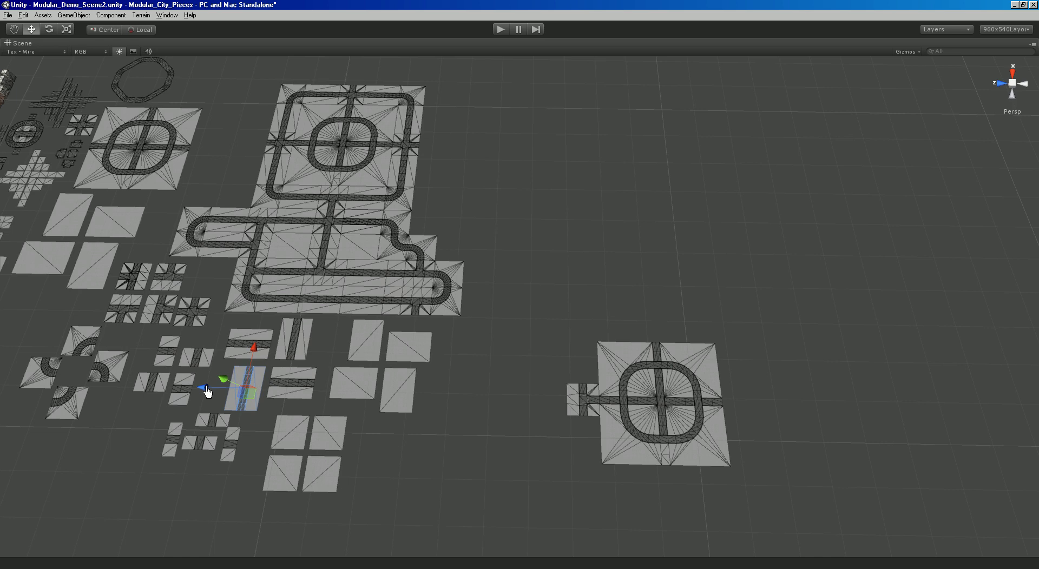
drag(207, 391, 583, 406)
middle_drag(582, 406, 579, 401)
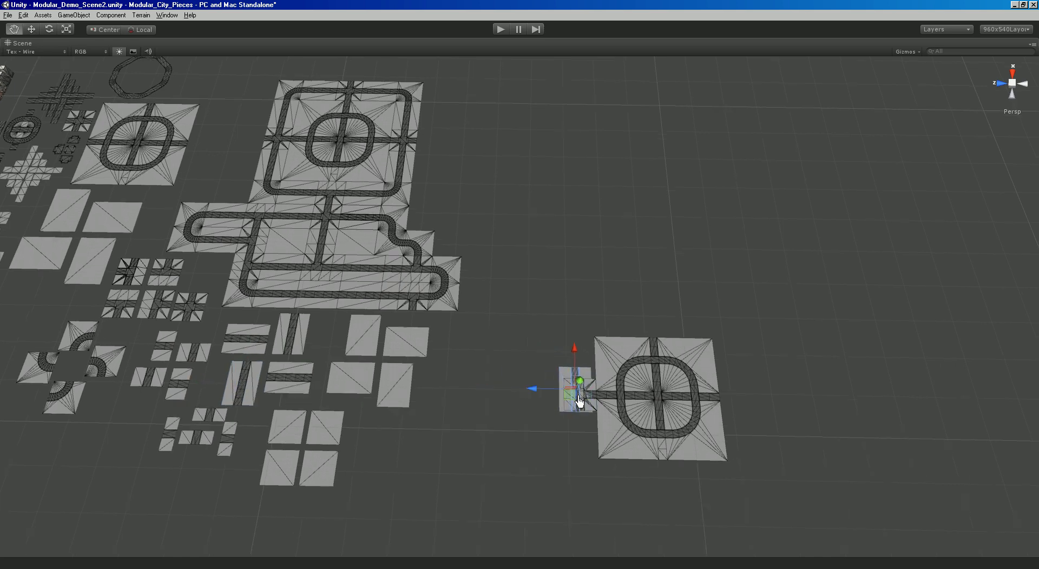
scroll(580, 401, up, 6)
middle_drag(663, 425, 464, 197)
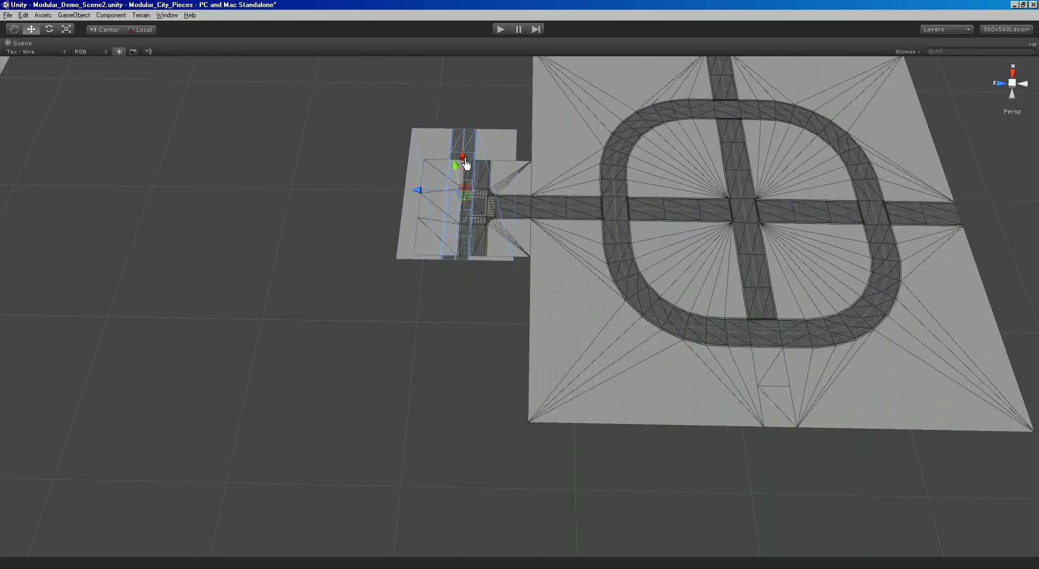
drag(466, 164, 471, 299)
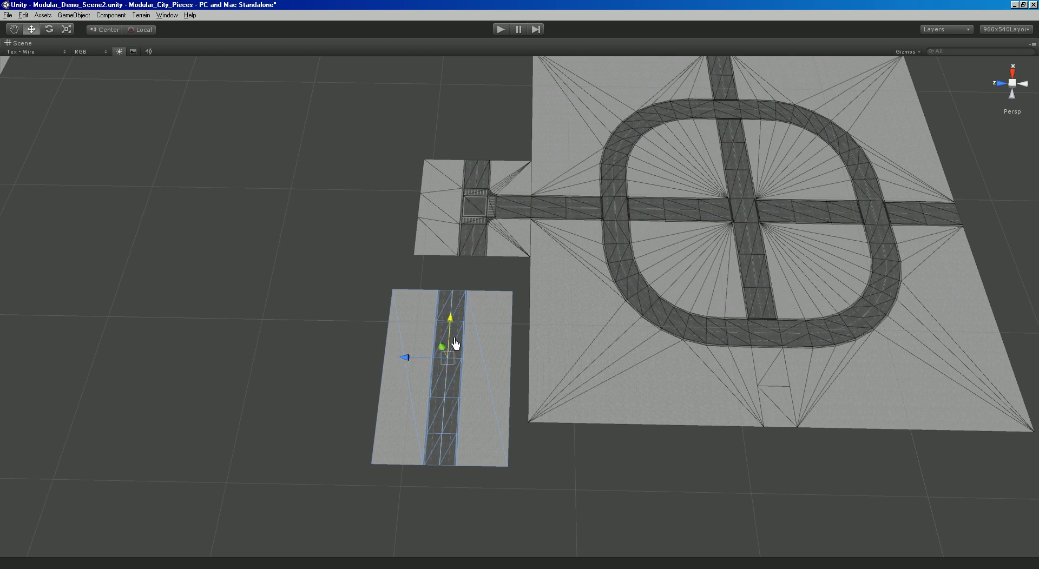
drag(456, 345, 475, 302)
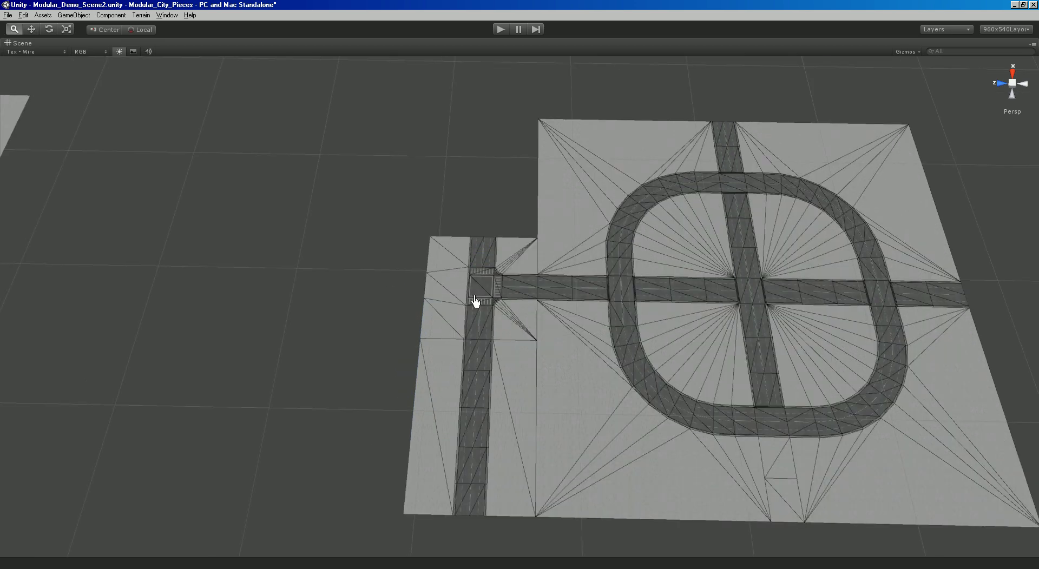
scroll(475, 302, up, 10)
scroll(577, 375, down, 15)
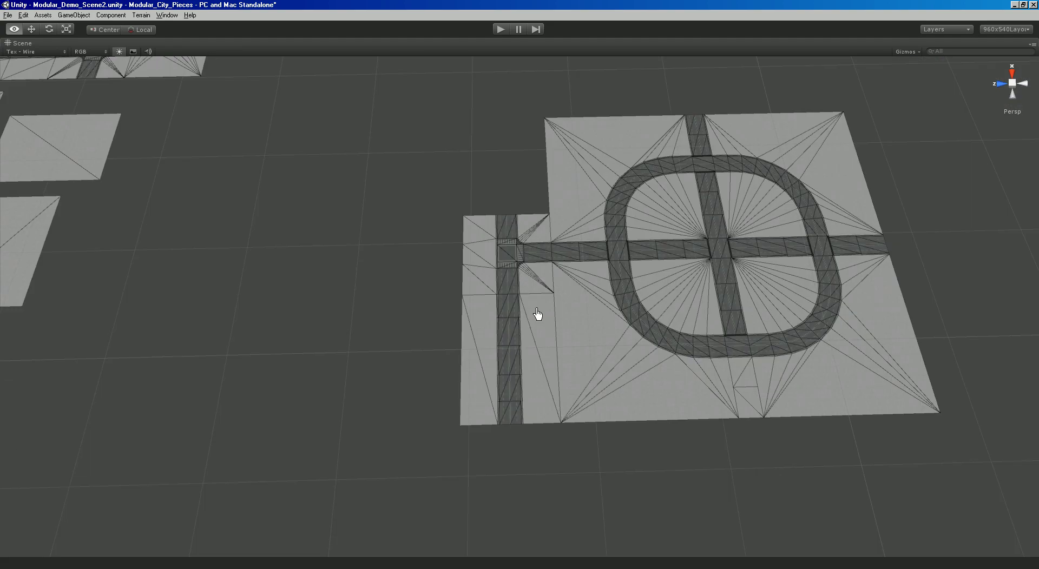
scroll(538, 314, down, 5)
key(Left)
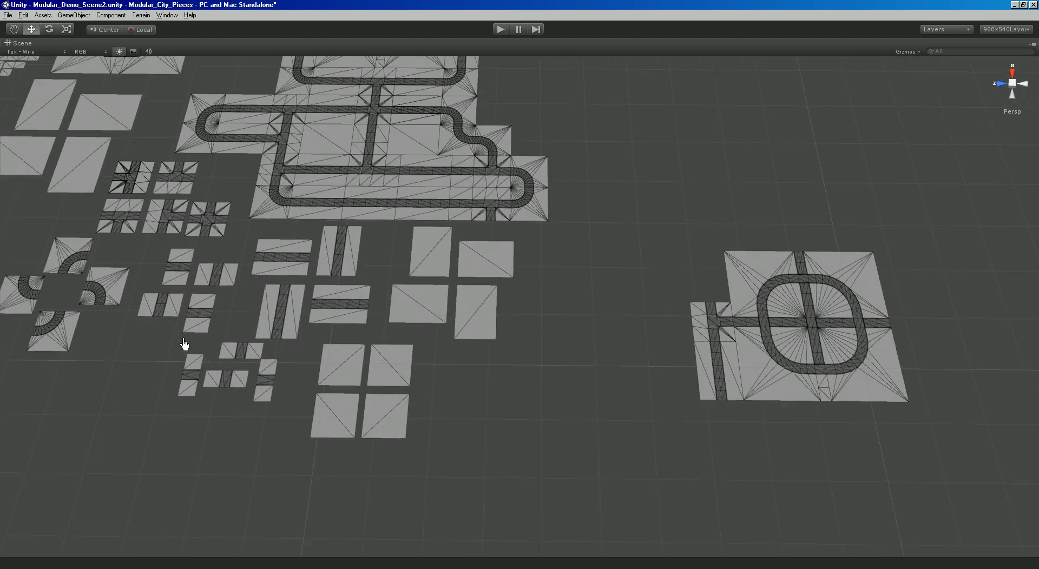
Select the curved road corner tile with the handle set to Pivot.
drag(185, 344, 348, 352)
key(Left)
key(Up)
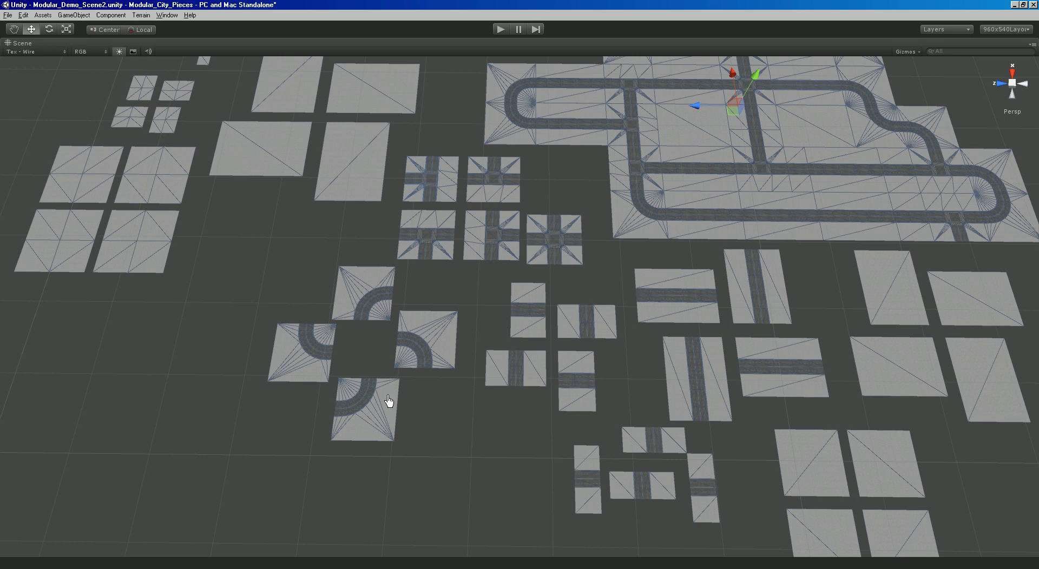
click(388, 401)
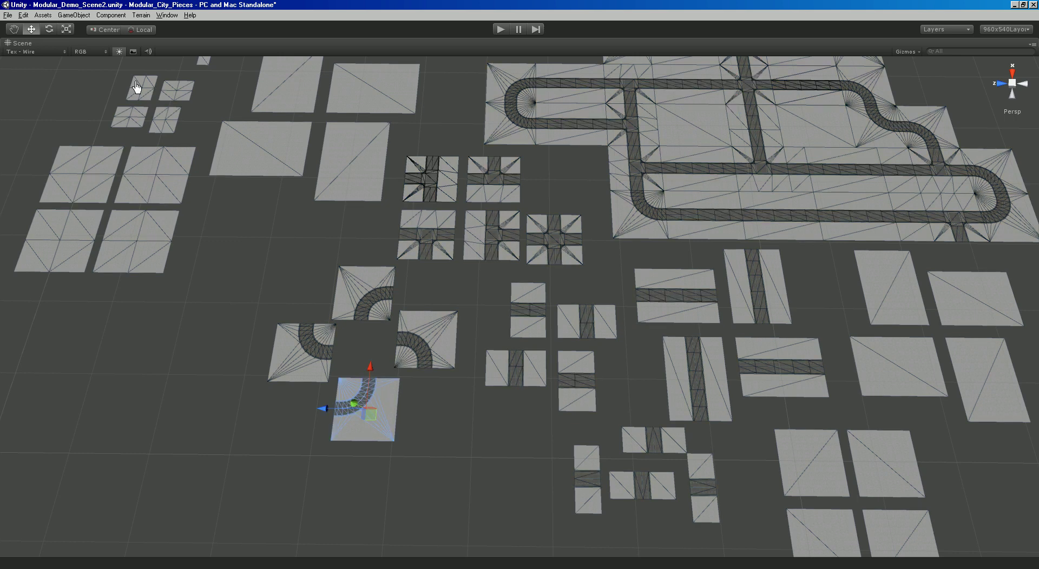
click(106, 30)
click(272, 348)
click(365, 396)
alt+right_drag(365, 396, 586, 398)
middle_drag(587, 398, 383, 395)
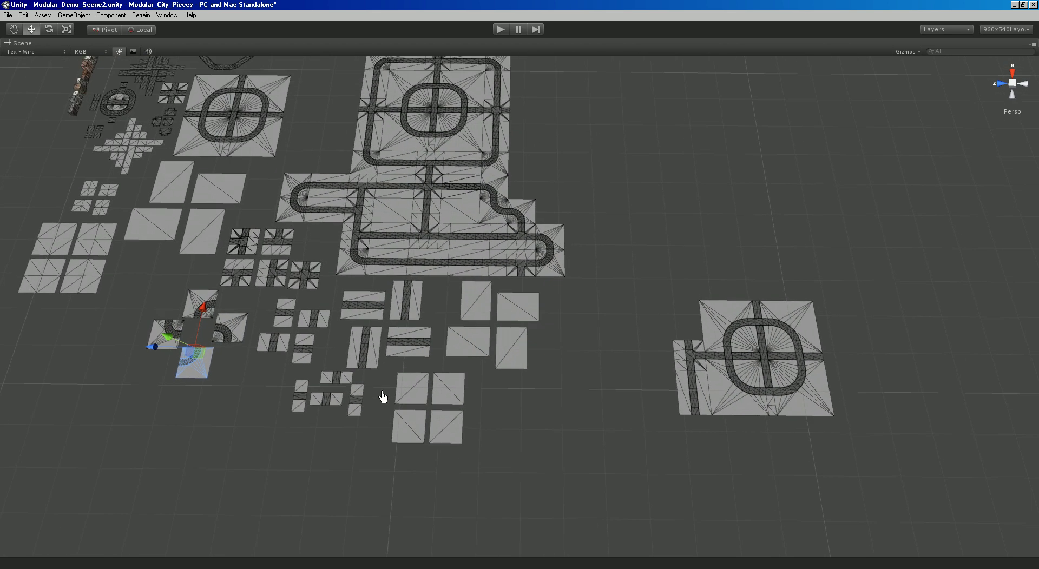
Place the curved tile below the straight road and vertex-snap its end onto the road.
drag(157, 351, 674, 383)
middle_drag(760, 417, 657, 383)
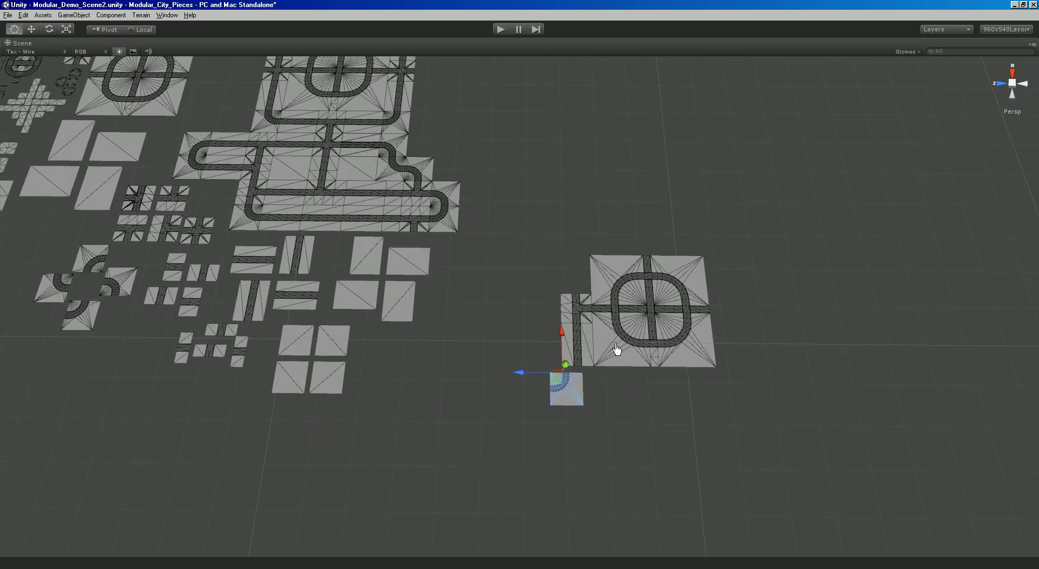
scroll(657, 382, up, 5)
key(f)
key(w)
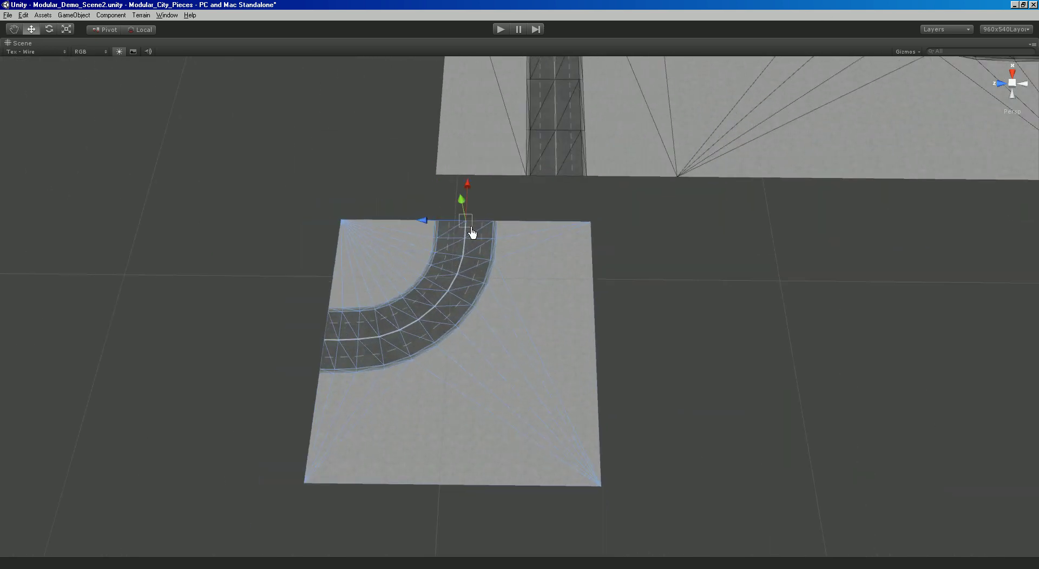
drag(501, 225, 625, 187)
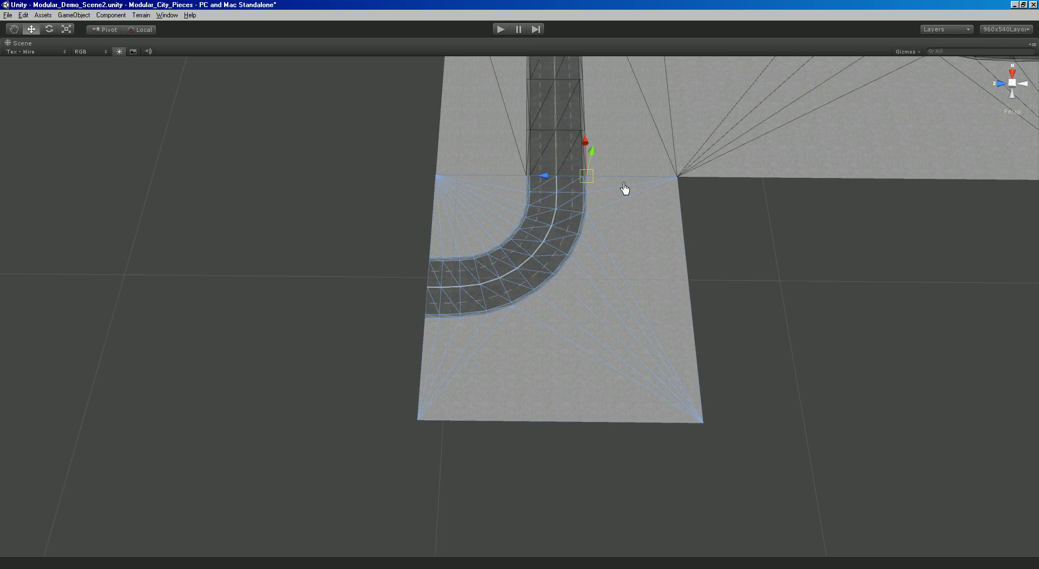
Deselect the curve and switch to the View tool to inspect the joined roads.
click(752, 220)
key(q)
scroll(713, 251, up, 5)
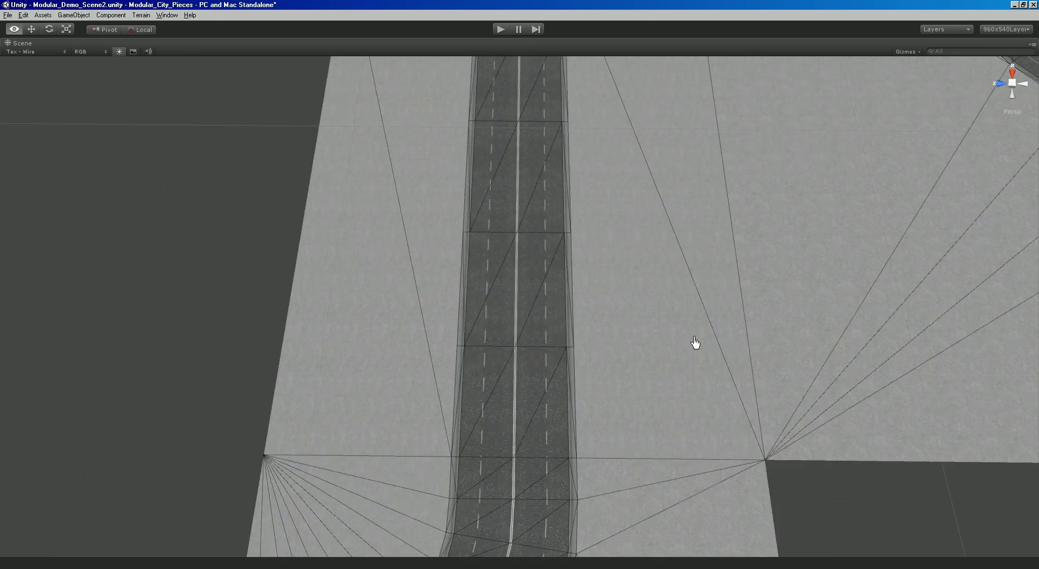
scroll(683, 325, down, 5)
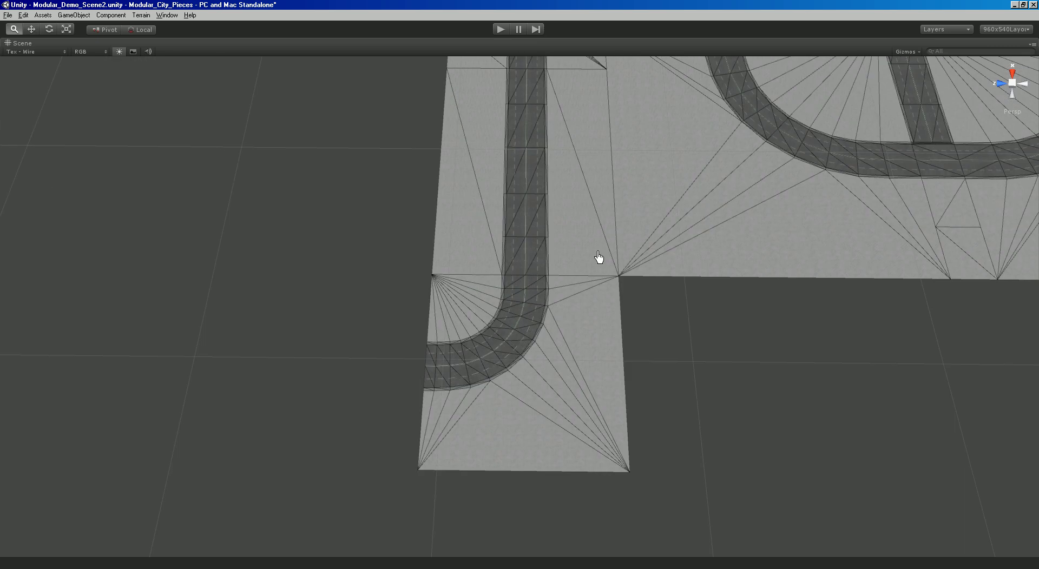
scroll(676, 310, down, 8)
Duplicate the horizontal straight road tile and drag the copy near the curved corner.
scroll(676, 310, down, 3)
key(w)
click(305, 277)
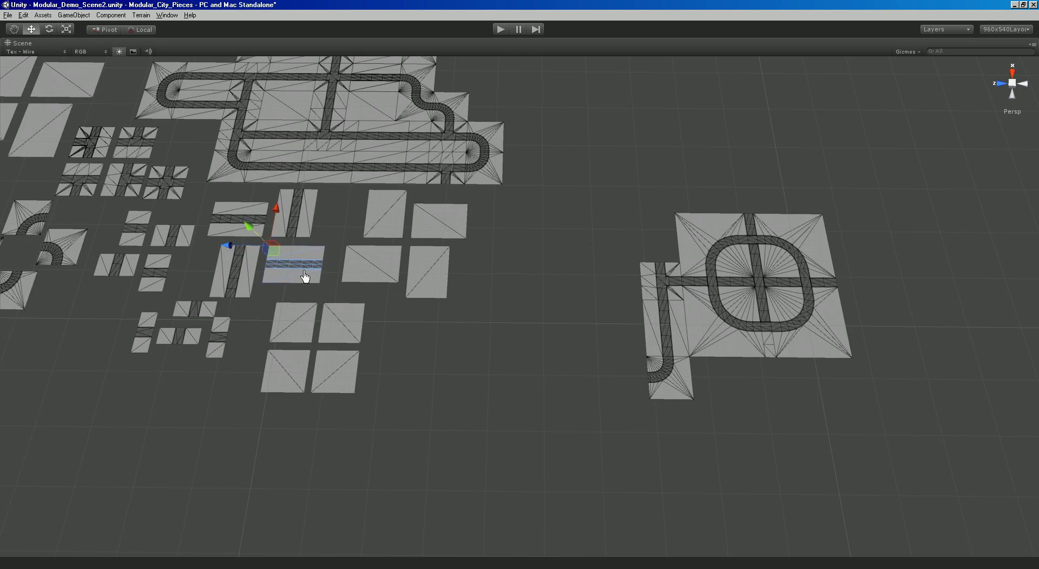
click(242, 245)
click(260, 255)
key(ctrl+d)
drag(254, 260, 517, 287)
drag(557, 208, 561, 294)
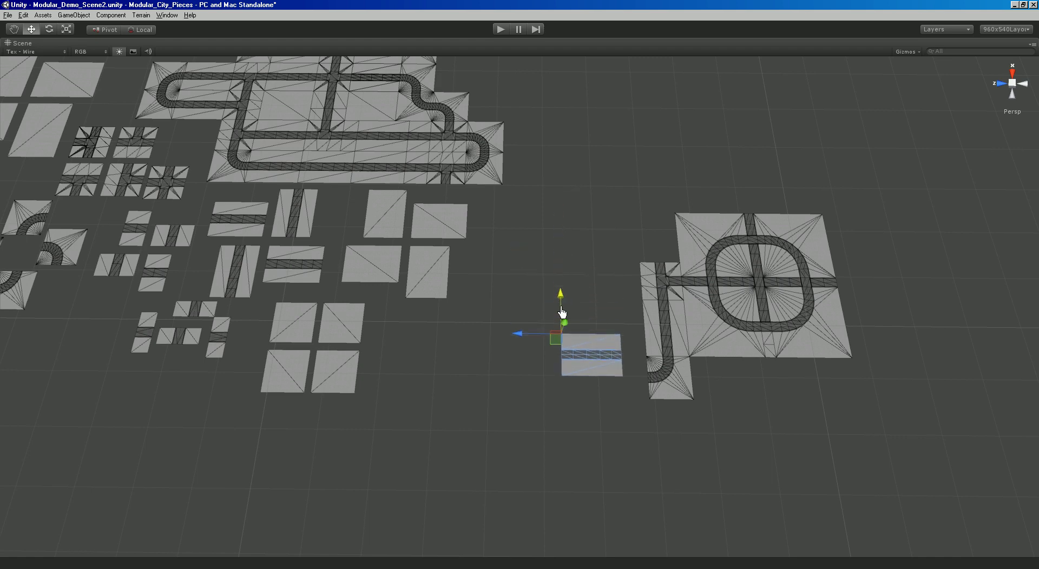
Vertex-snap the road copy onto the curved corner's end so it continues left.
scroll(696, 387, up, 3)
middle_drag(696, 388, 583, 322)
scroll(584, 322, up, 8)
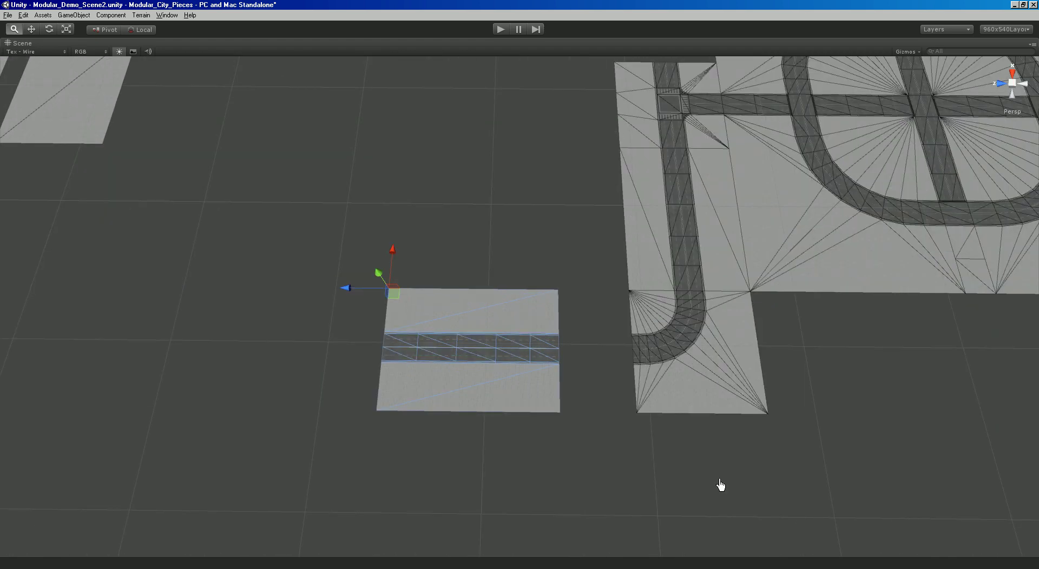
key(w)
key(v)
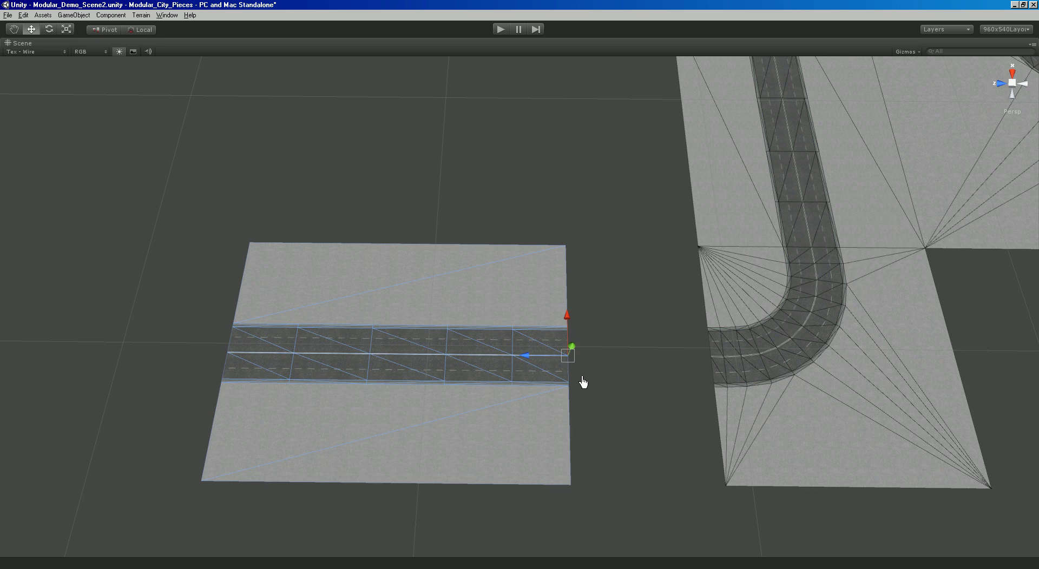
drag(571, 392, 658, 411)
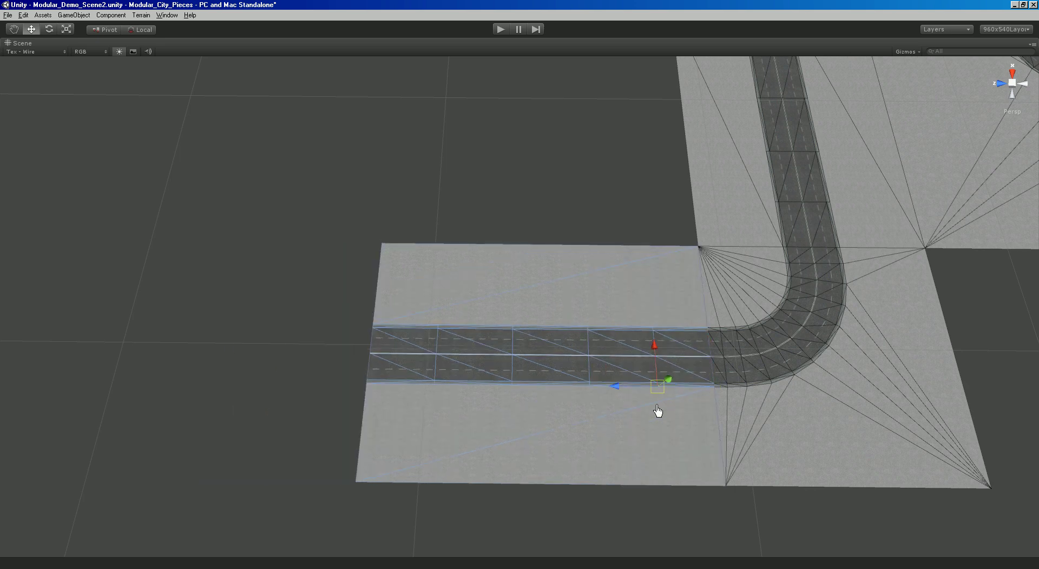
scroll(459, 214, down, 10)
scroll(498, 252, up, 2)
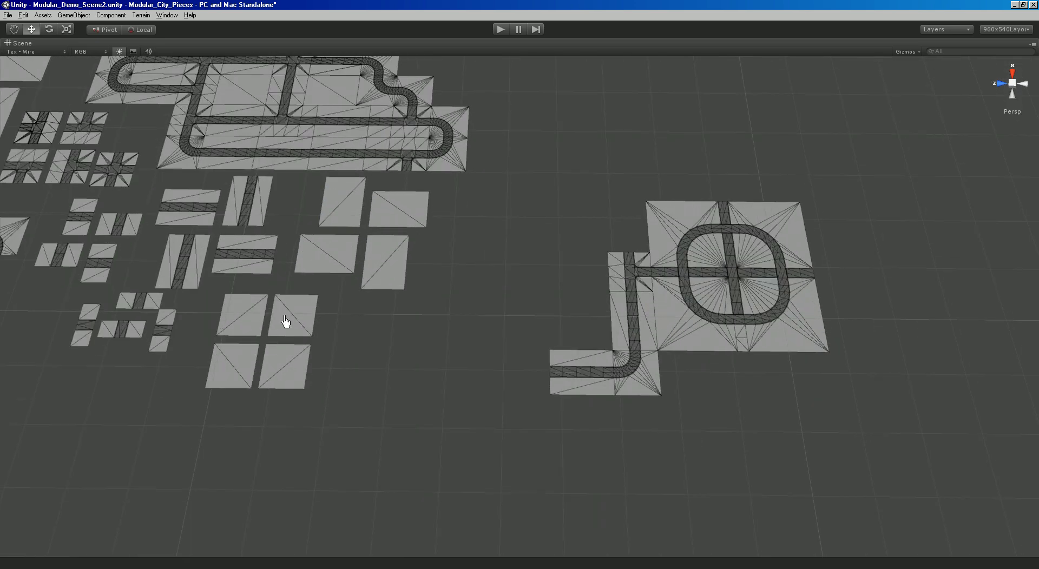
Snap a plain floor tile flush against the new straight road piece.
click(368, 287)
drag(372, 239, 602, 275)
key(f)
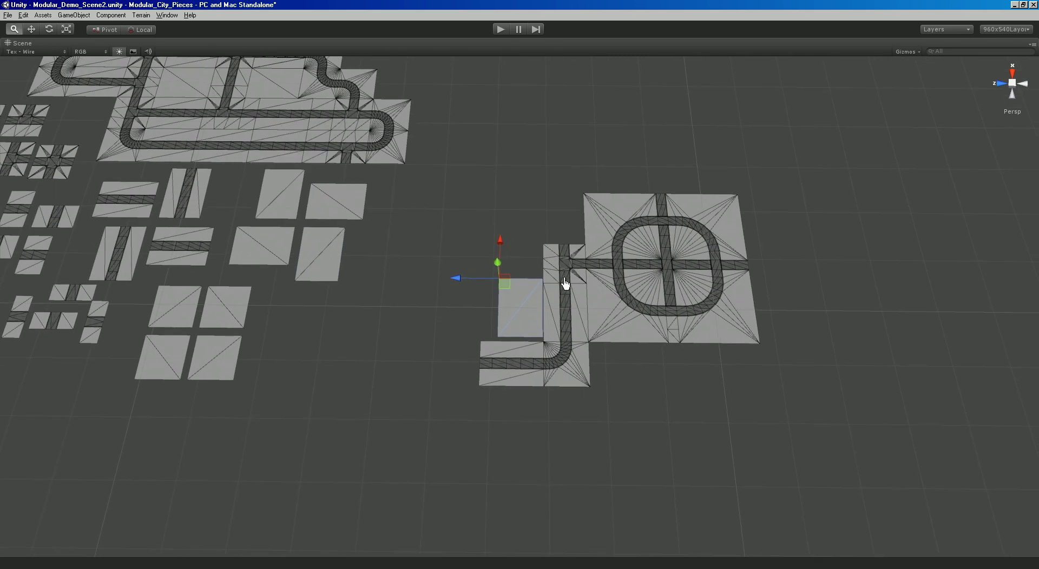
scroll(565, 283, up, 6)
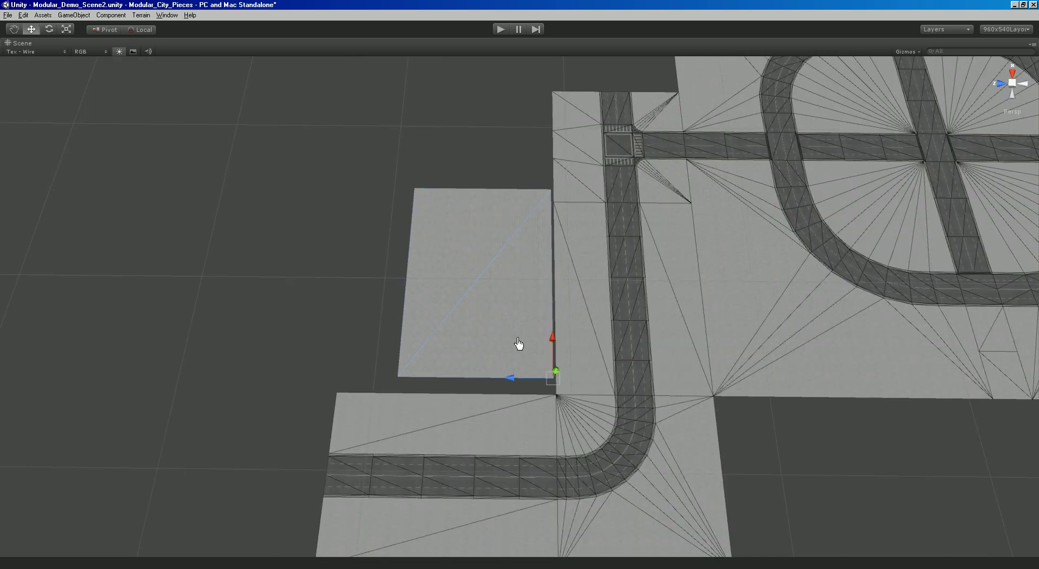
drag(553, 384, 564, 410)
click(388, 308)
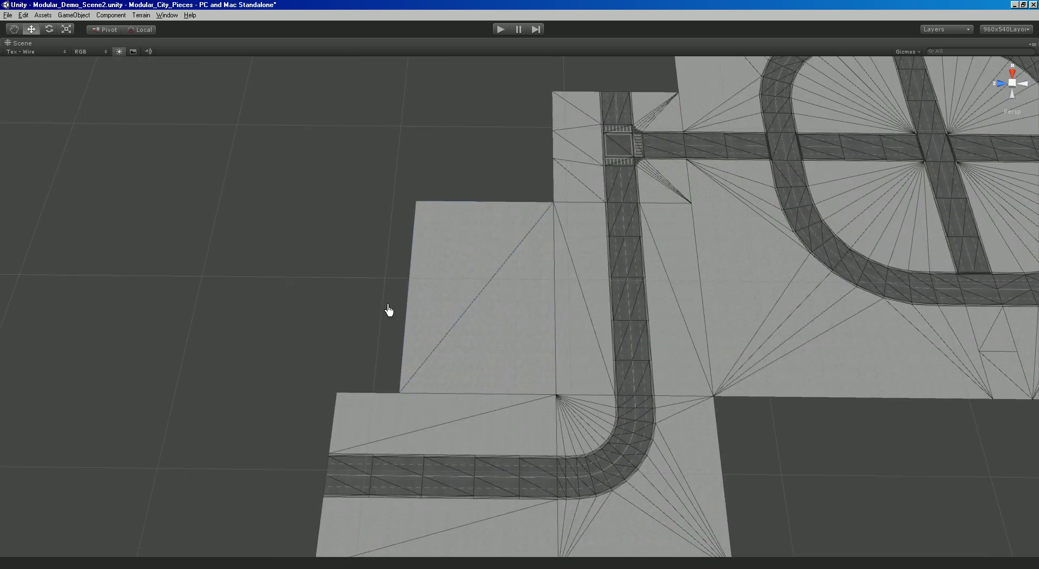
Delete the extra tile sitting next to the road.
scroll(301, 202, down, 10)
scroll(322, 230, up, 3)
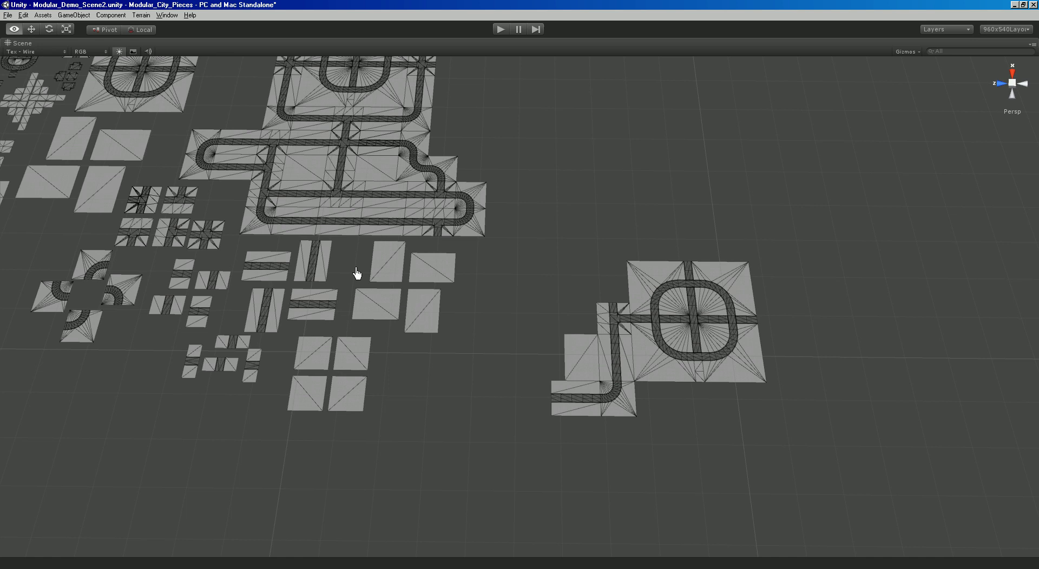
key(w)
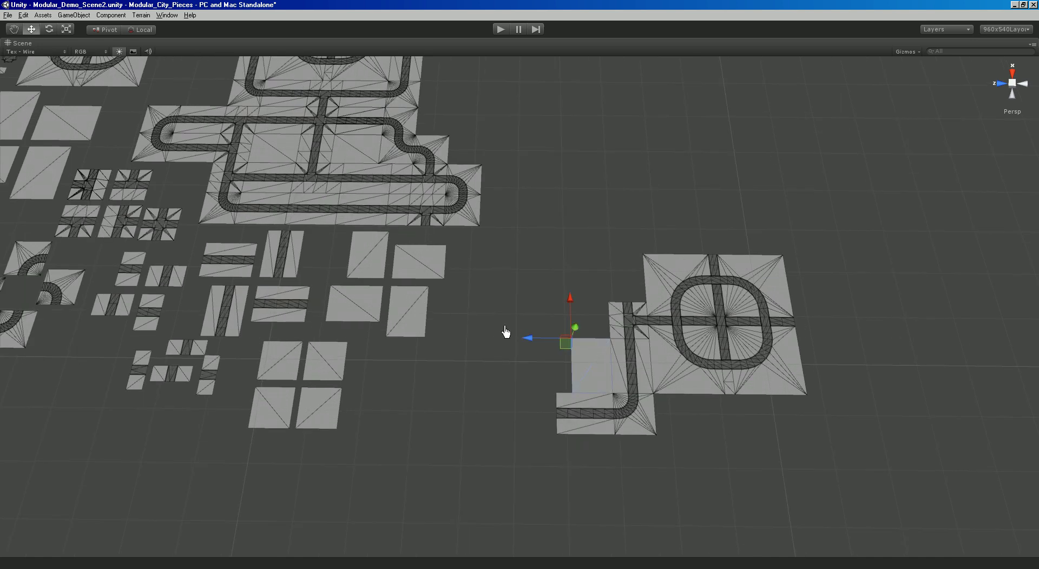
key(Delete)
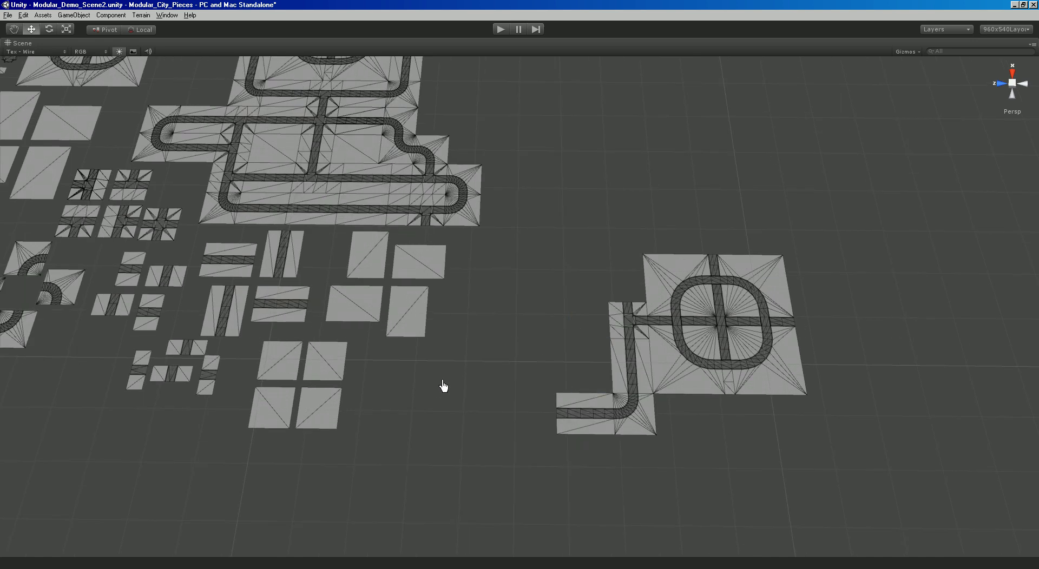
Snap another plain square tile into the inner corner beside the lower road piece.
click(371, 314)
drag(351, 289, 594, 333)
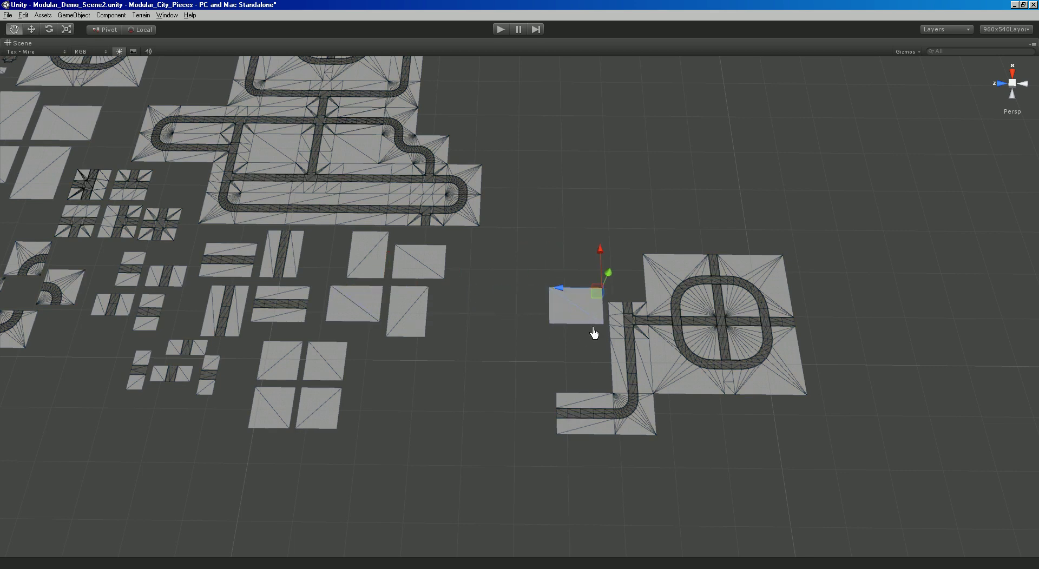
scroll(594, 333, up, 3)
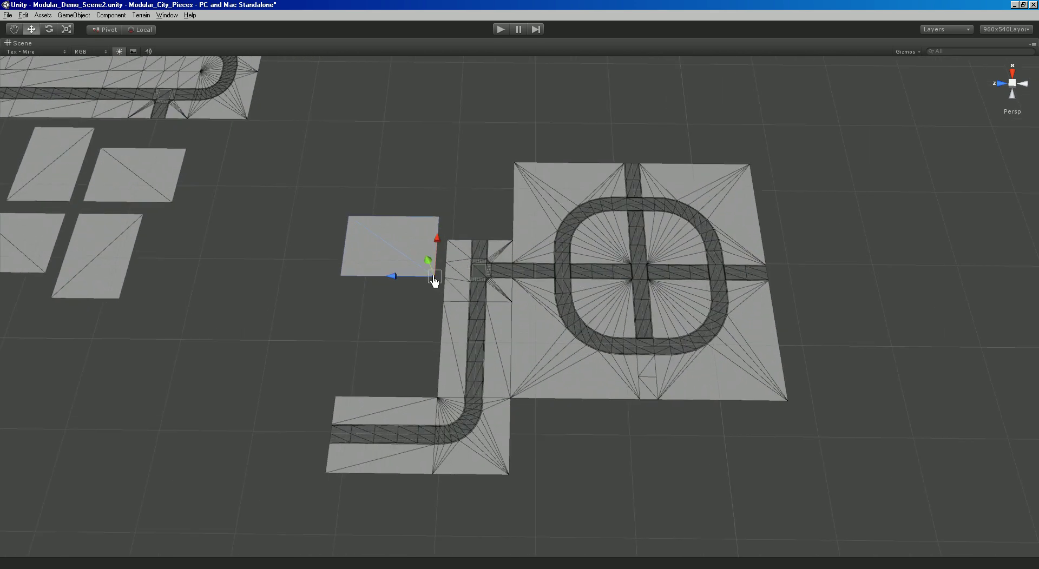
drag(435, 280, 431, 395)
click(348, 293)
middle_drag(373, 303, 452, 268)
scroll(452, 267, up, 5)
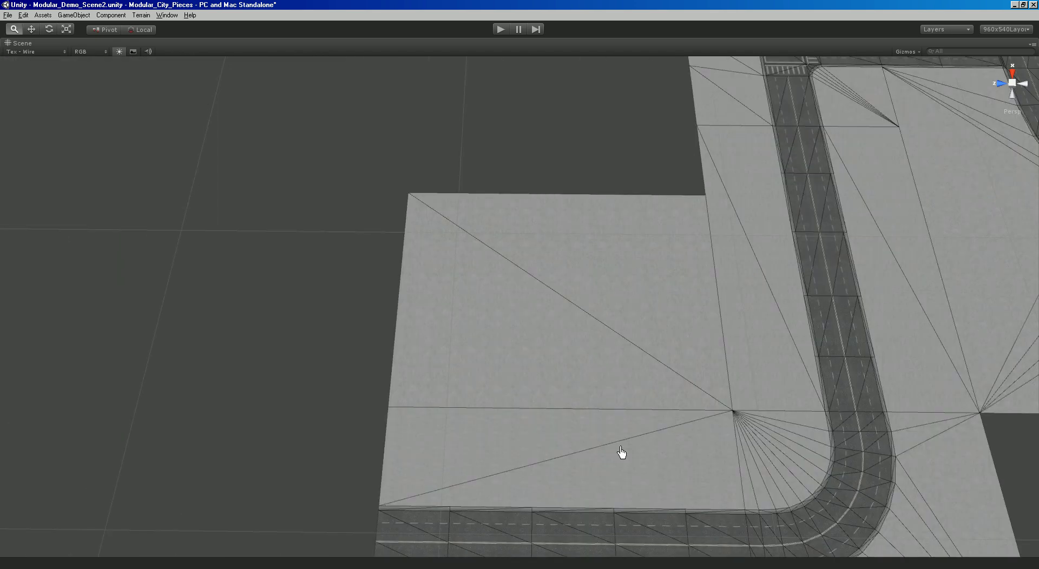
scroll(497, 306, down, 8)
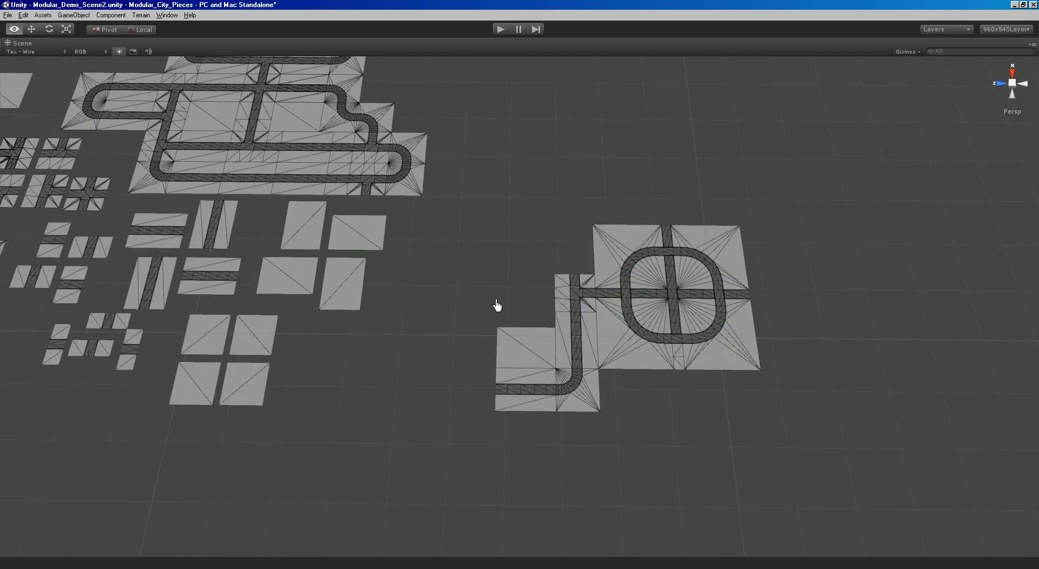
scroll(524, 337, down, 1)
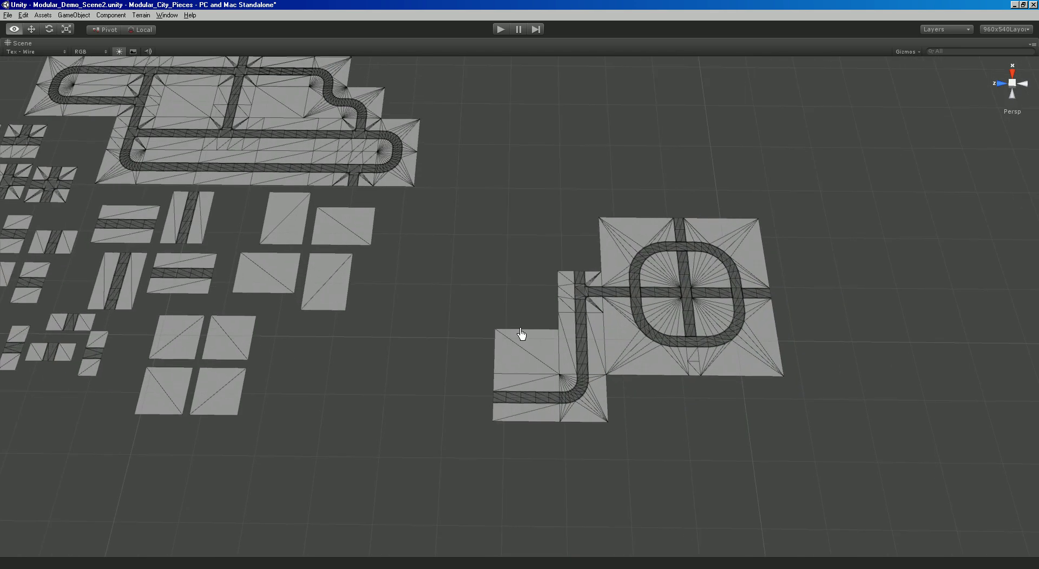
scroll(200, 327, down, 2)
scroll(101, 292, down, 1)
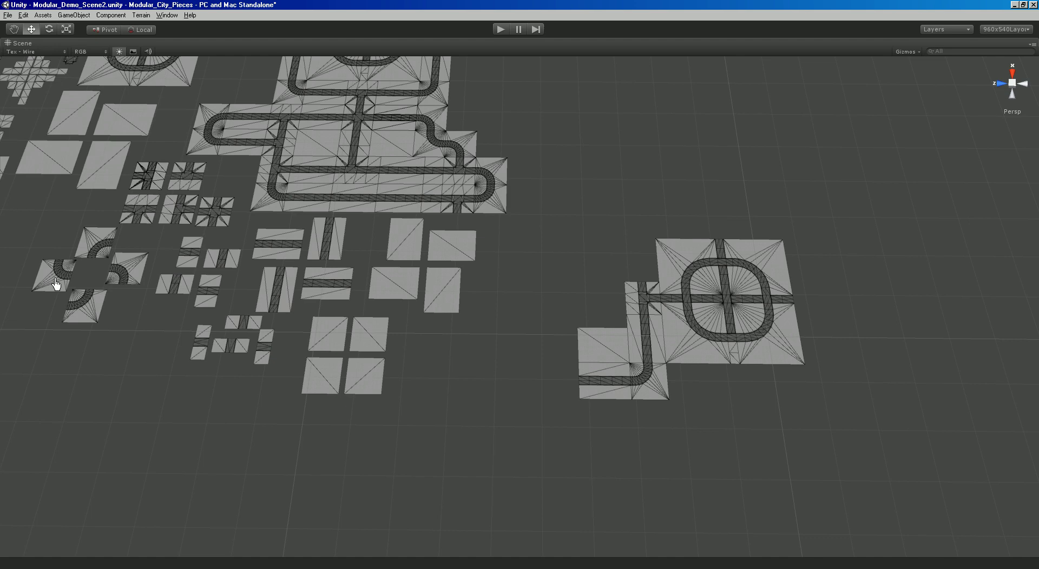
Move a curved road tile from the left cluster and vertex-snap it to the road's left end.
click(100, 250)
drag(100, 250, 502, 355)
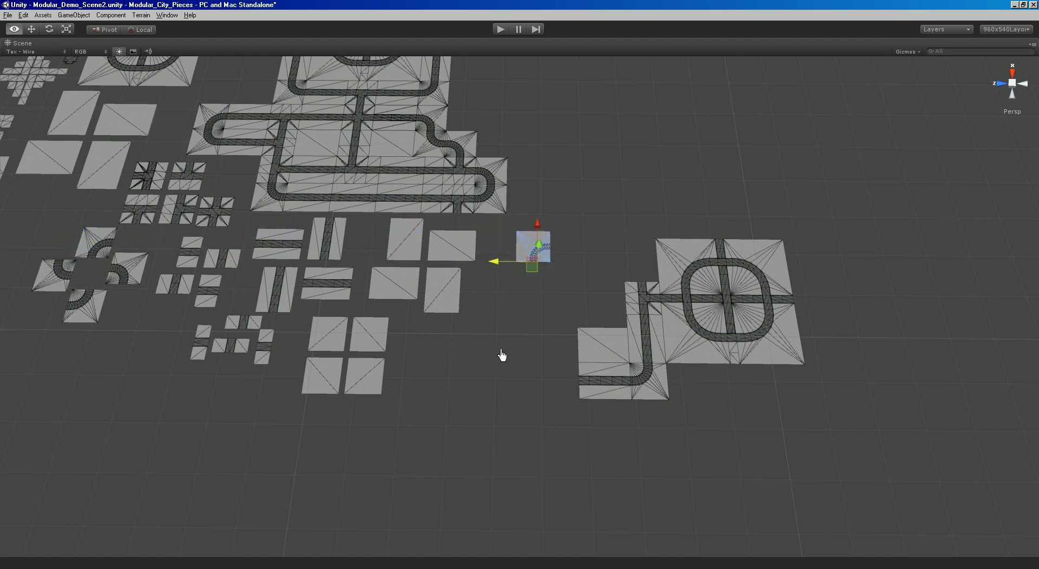
key(d)
right_drag(503, 355, 430, 206)
key(w)
drag(427, 201, 424, 365)
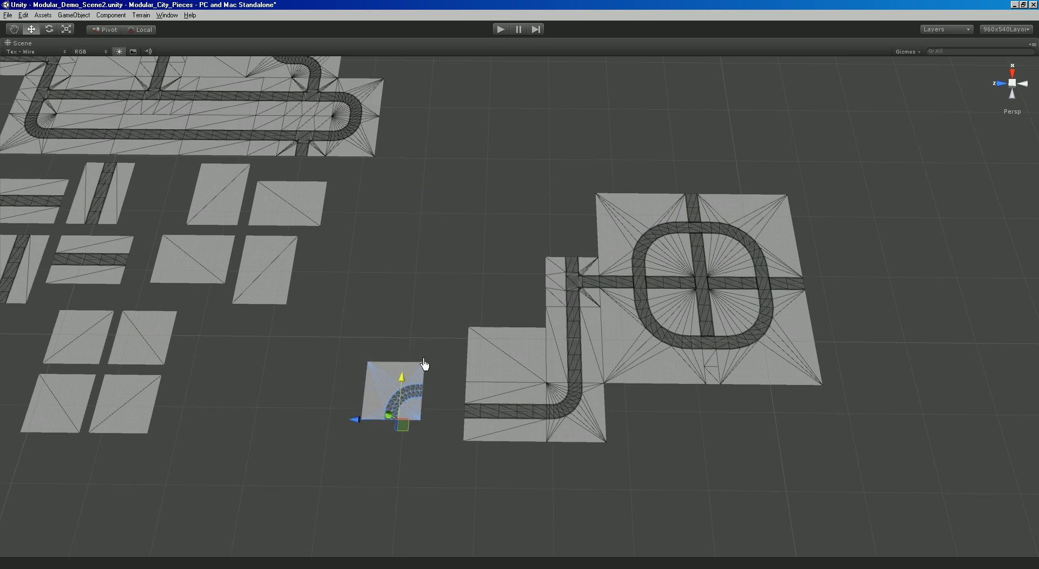
right_drag(424, 365, 303, 327)
key(w)
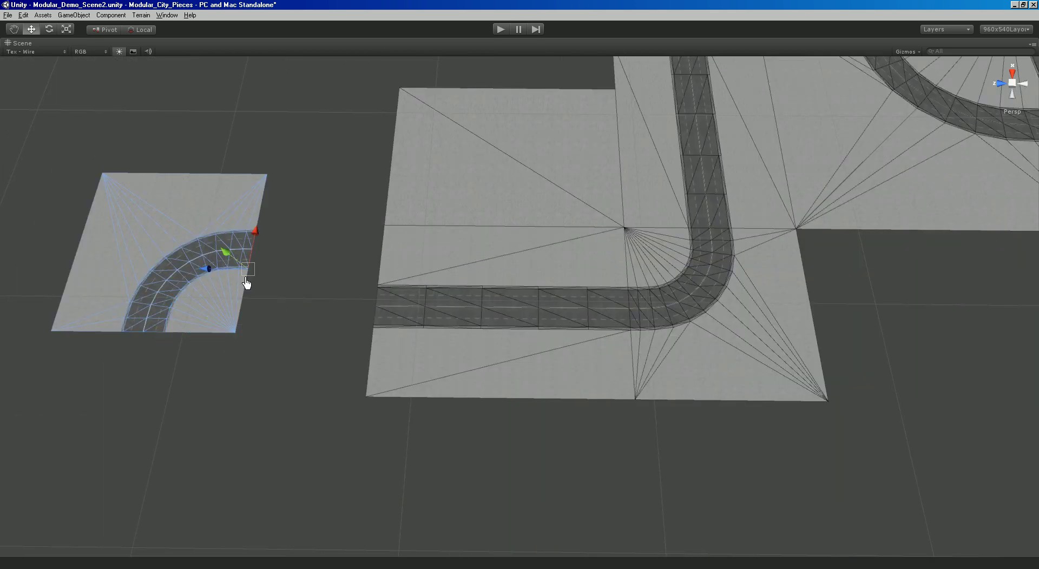
drag(248, 269, 320, 324)
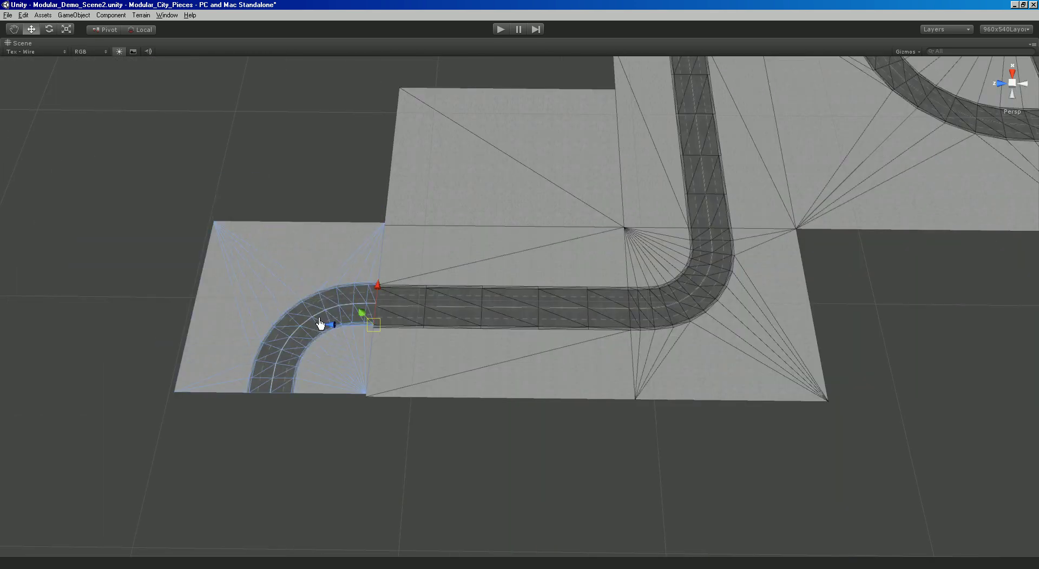
Deselect the curve and orbit out to view the whole S-shaped road layout.
click(218, 294)
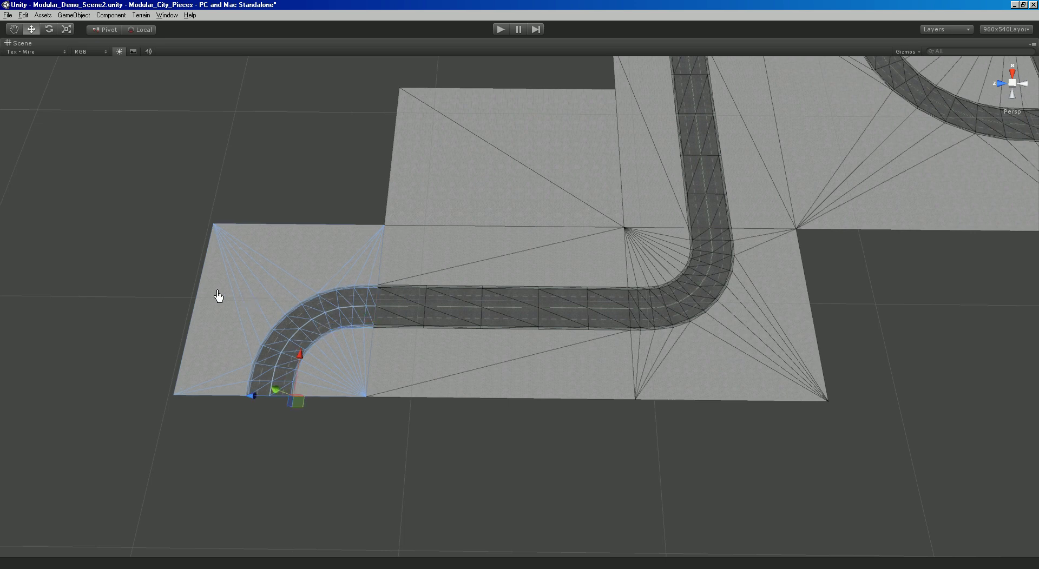
middle_drag(209, 291, 311, 326)
click(274, 227)
key(q)
scroll(399, 355, up, 5)
scroll(376, 317, down, 10)
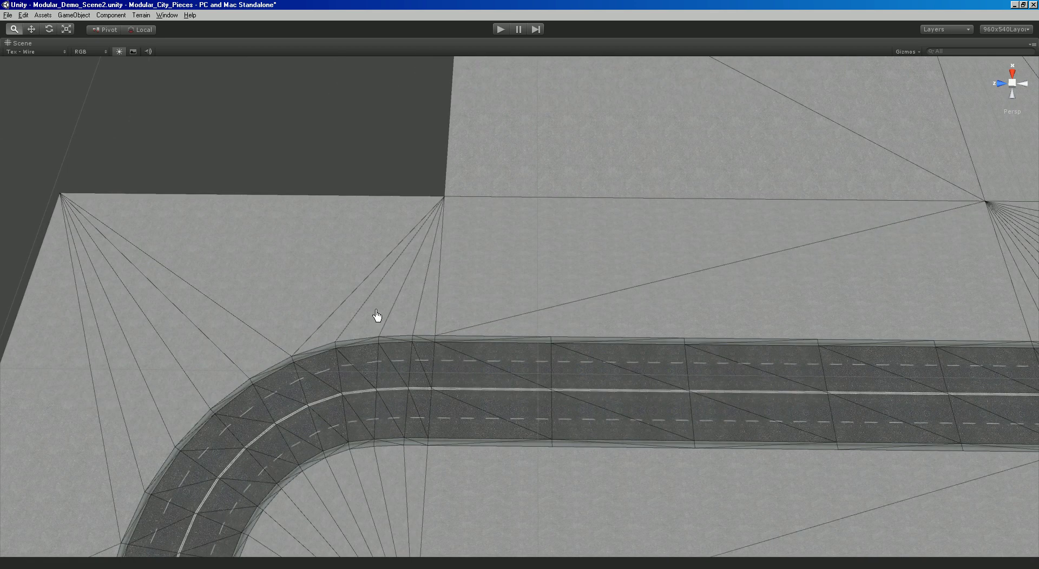
drag(297, 229, 611, 279)
scroll(442, 316, down, 3)
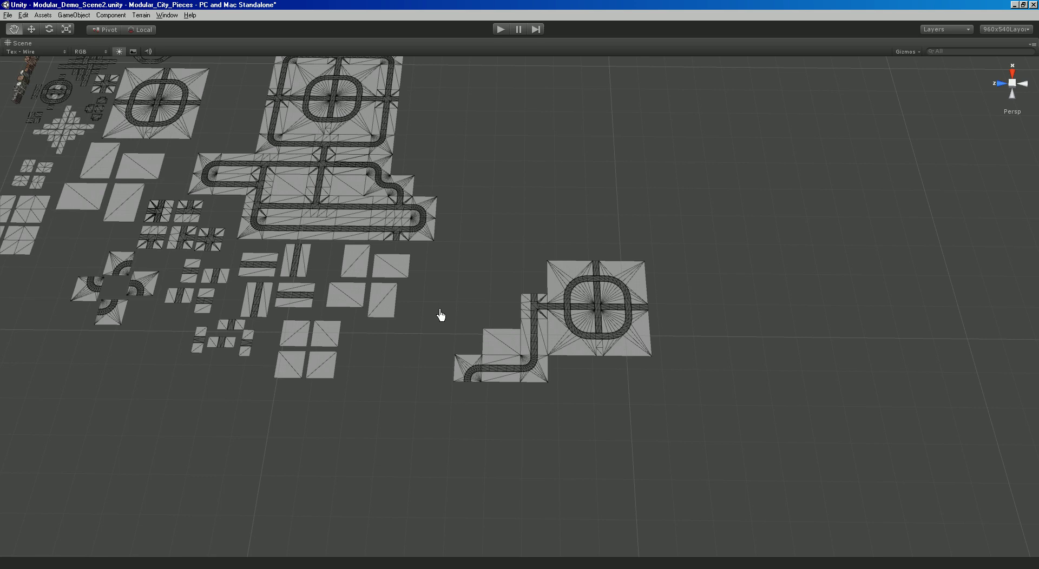
scroll(589, 337, up, 5)
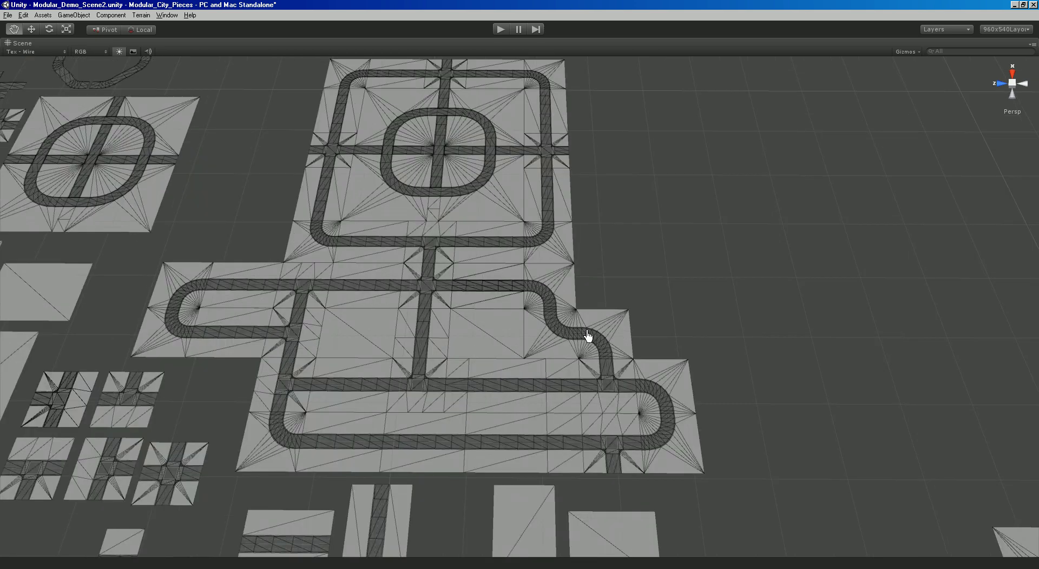
alt+drag(589, 337, 599, 345)
scroll(464, 184, down, 5)
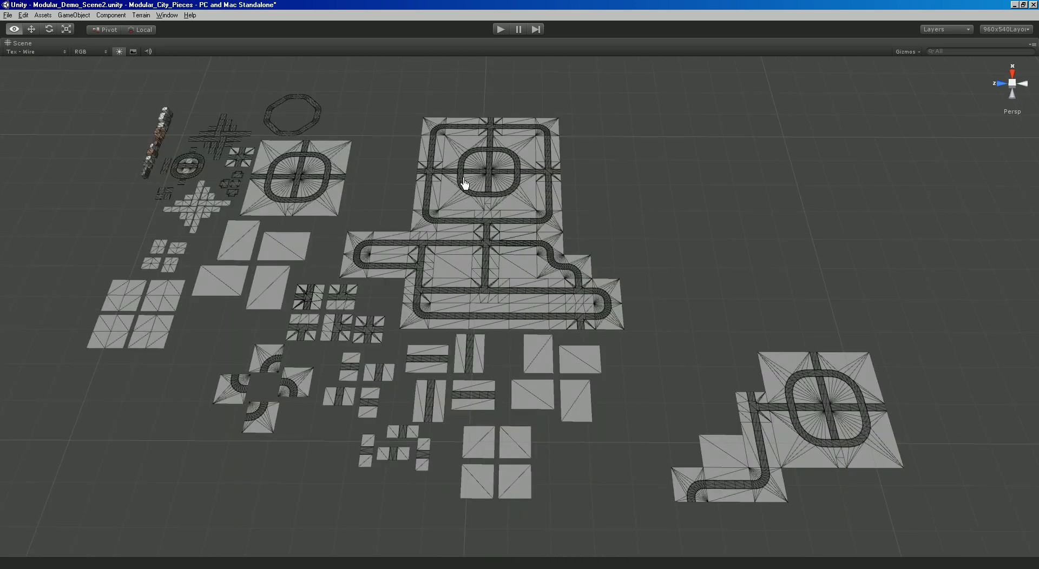
scroll(398, 171, down, 2)
alt+drag(332, 158, 404, 203)
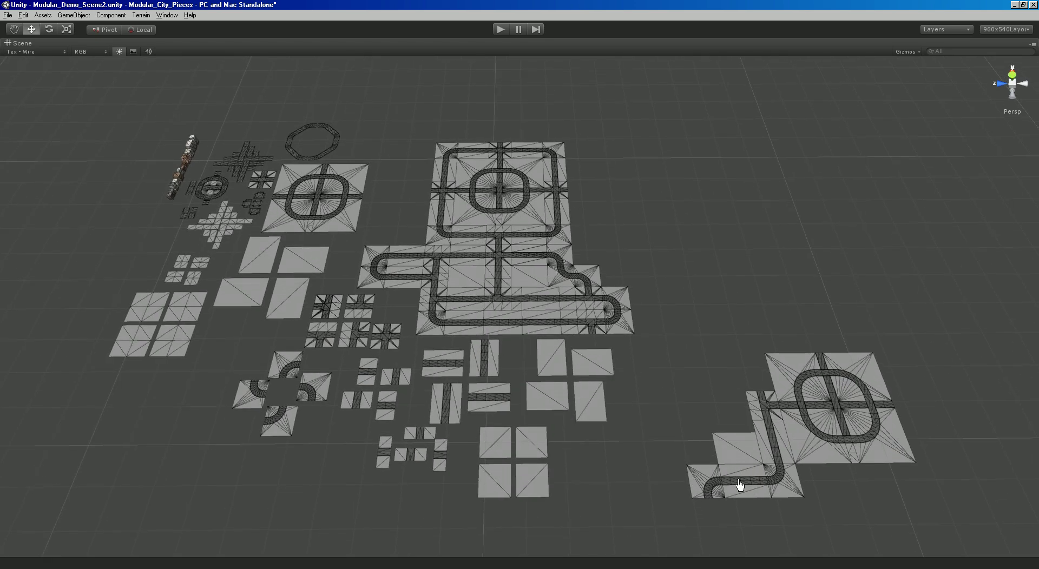
Select the vertical road piece and the circle tile's lower quarter pieces.
click(781, 442)
key(f)
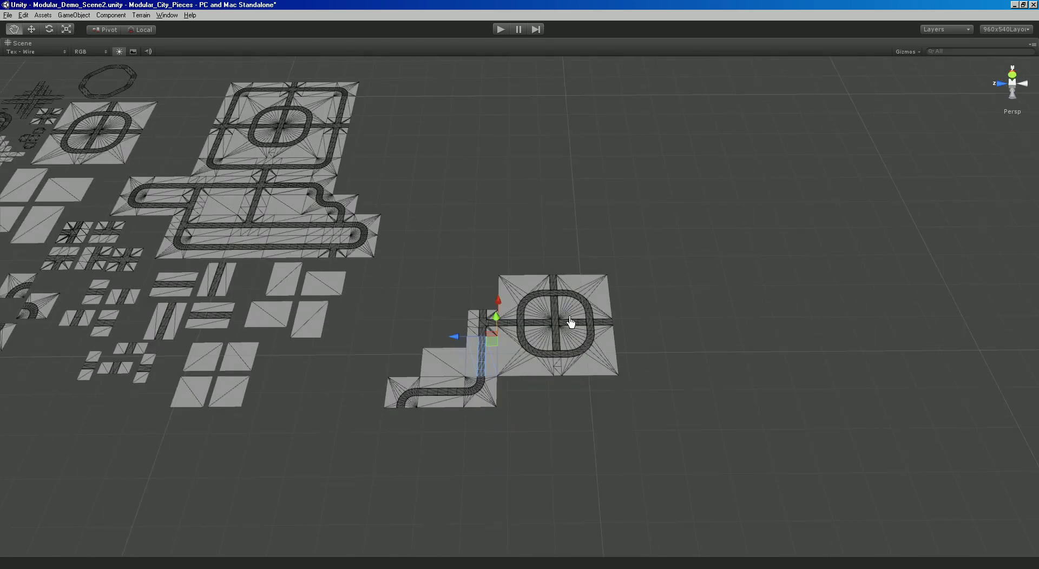
scroll(571, 322, up, 2)
click(579, 371)
scroll(578, 371, up, 2)
click(515, 310)
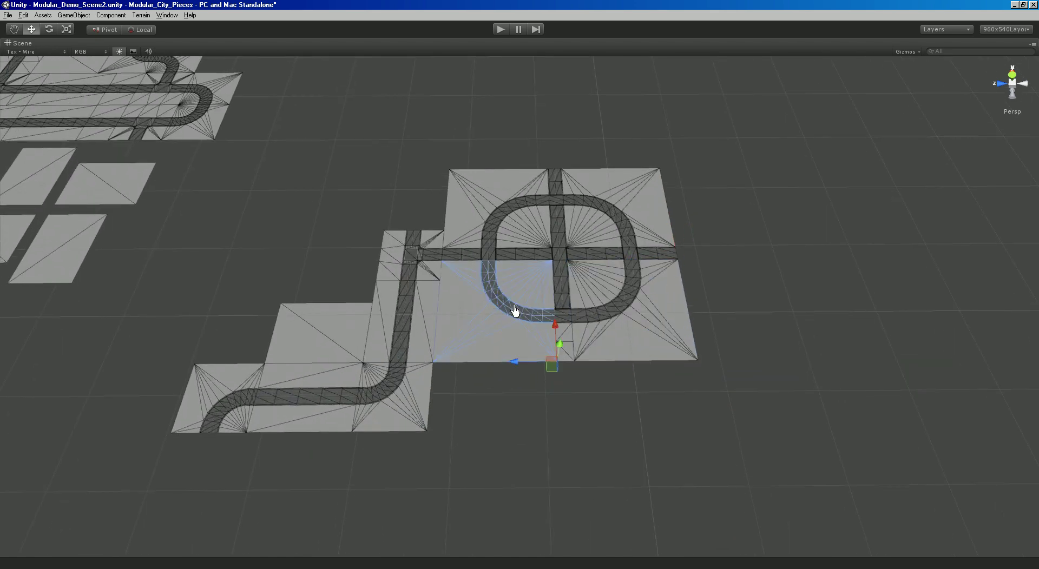
Restore the side panels with Shift+Space and box-select the circle tile pieces.
key(shift+space)
scroll(471, 225, down, 1)
scroll(364, 197, down, 1)
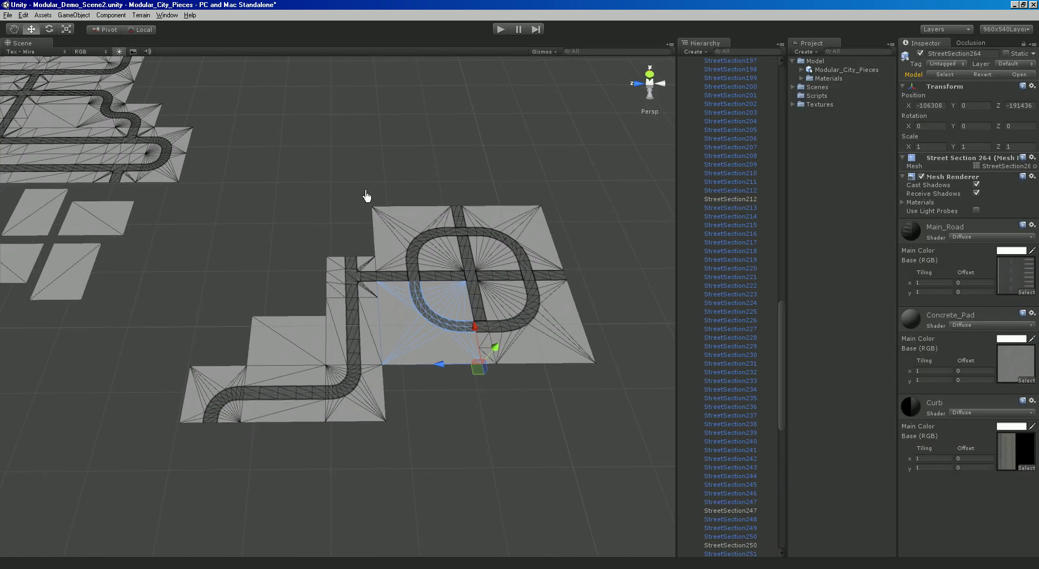
drag(364, 192, 545, 385)
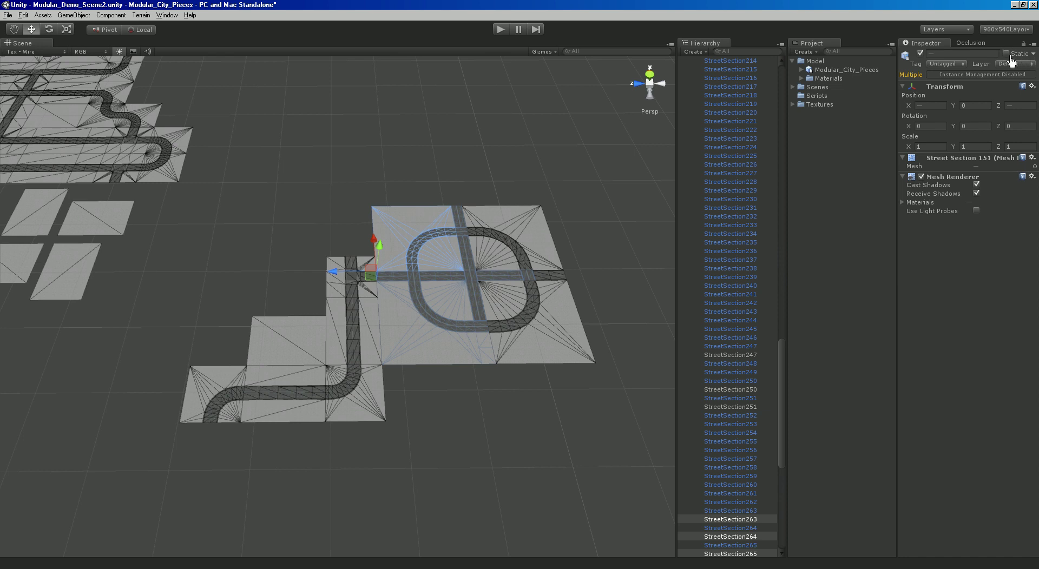
middle_drag(482, 267, 464, 267)
scroll(417, 269, up, 3)
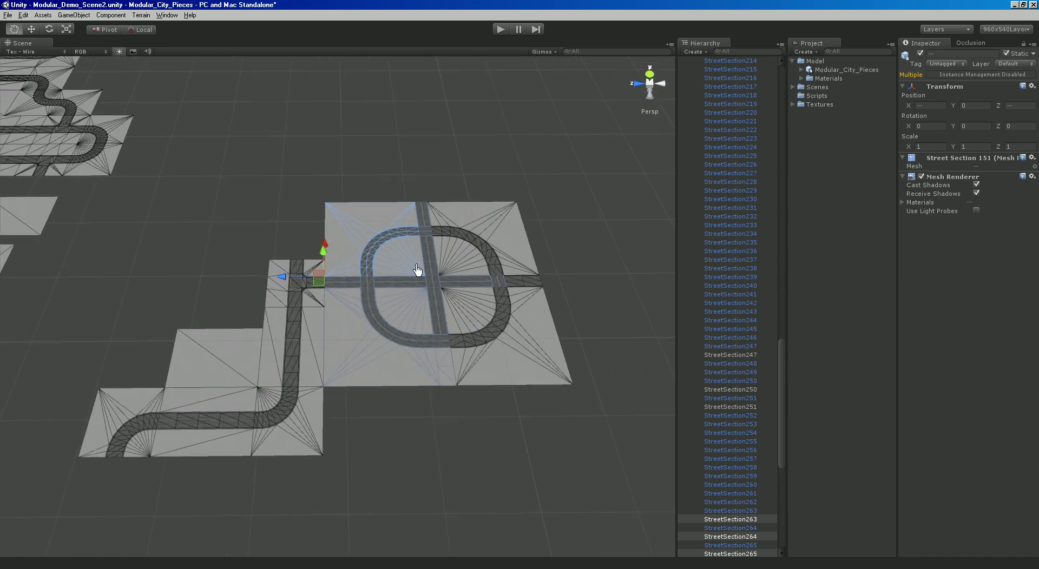
click(413, 242)
click(410, 295)
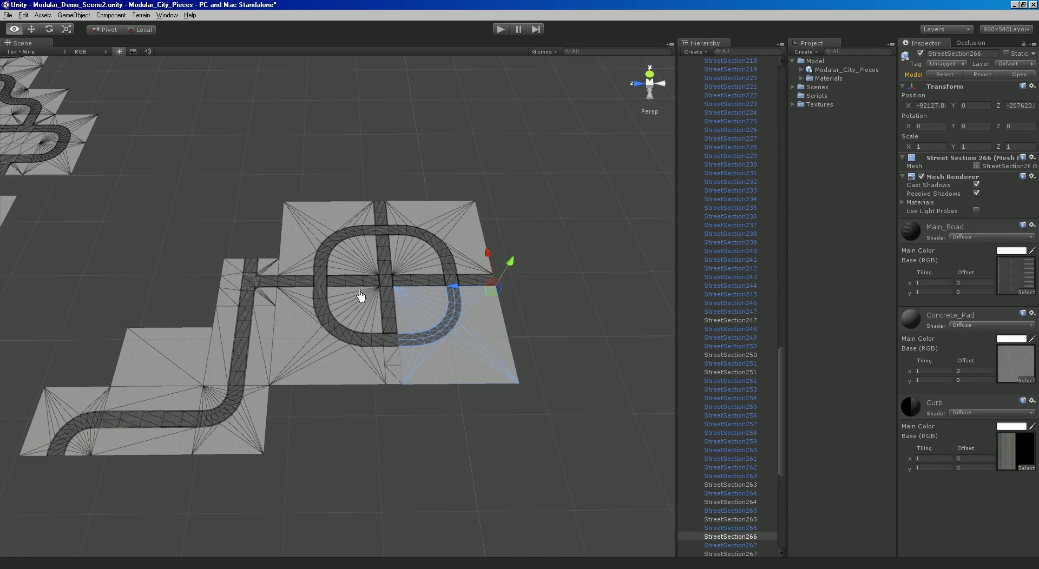
alt+right_drag(363, 295, 278, 237)
middle_drag(278, 237, 656, 336)
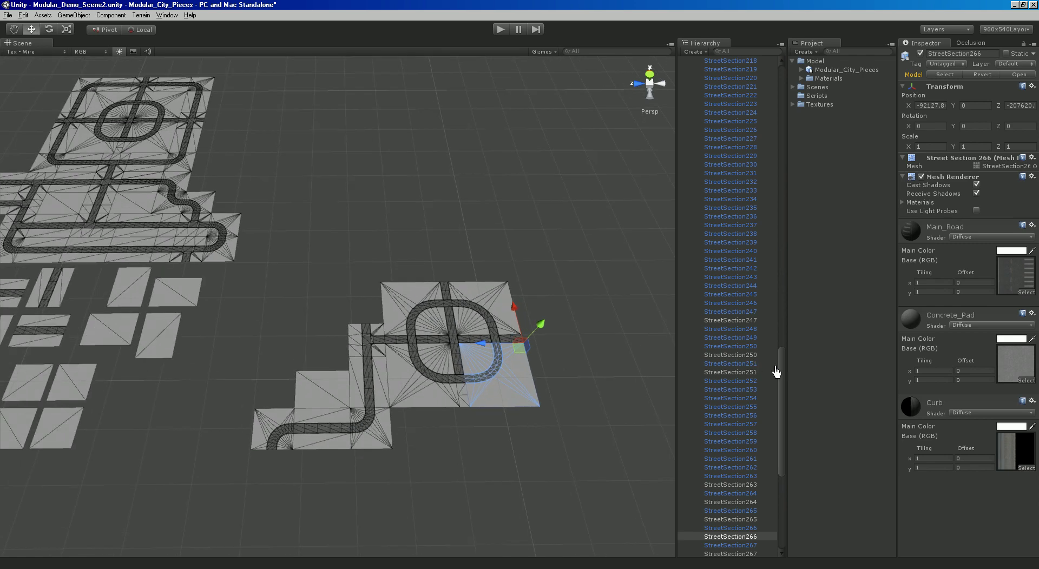
Resize the side panels and fold up the Modular_City_Pieces group in the Hierarchy.
drag(780, 375, 779, 216)
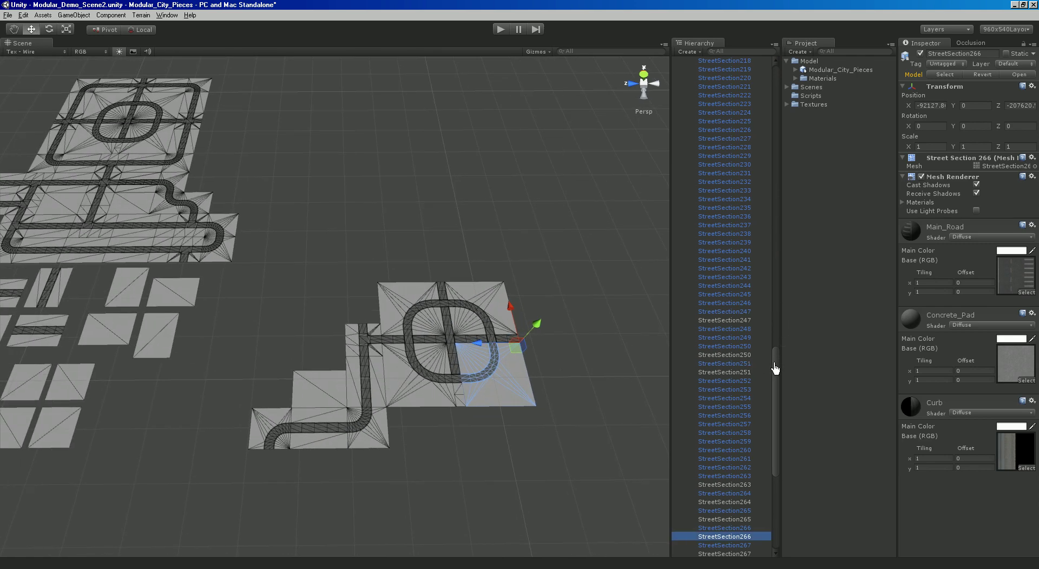
drag(775, 368, 782, 70)
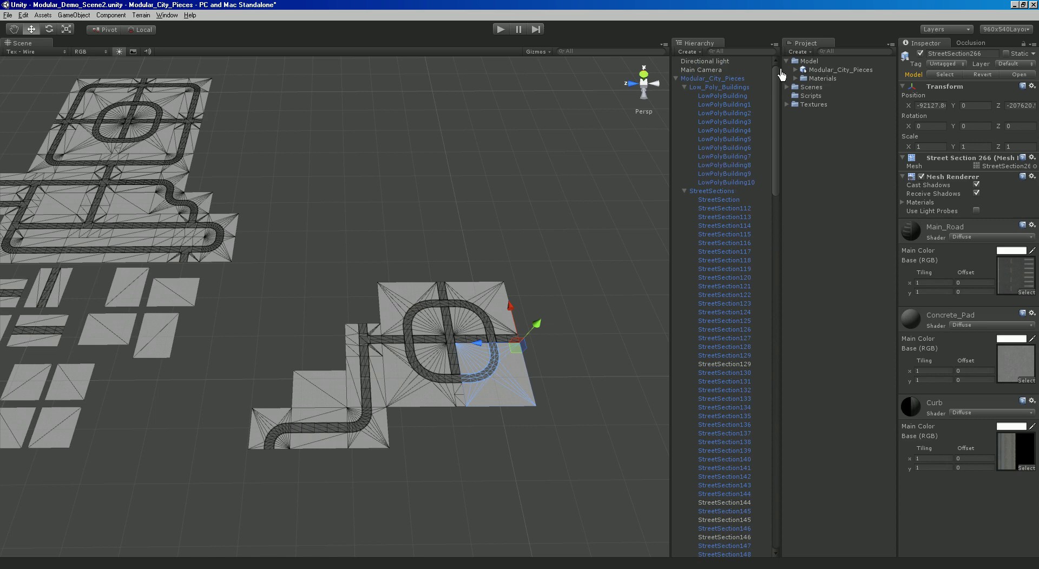
click(677, 80)
drag(671, 111, 677, 113)
scroll(365, 251, down, 8)
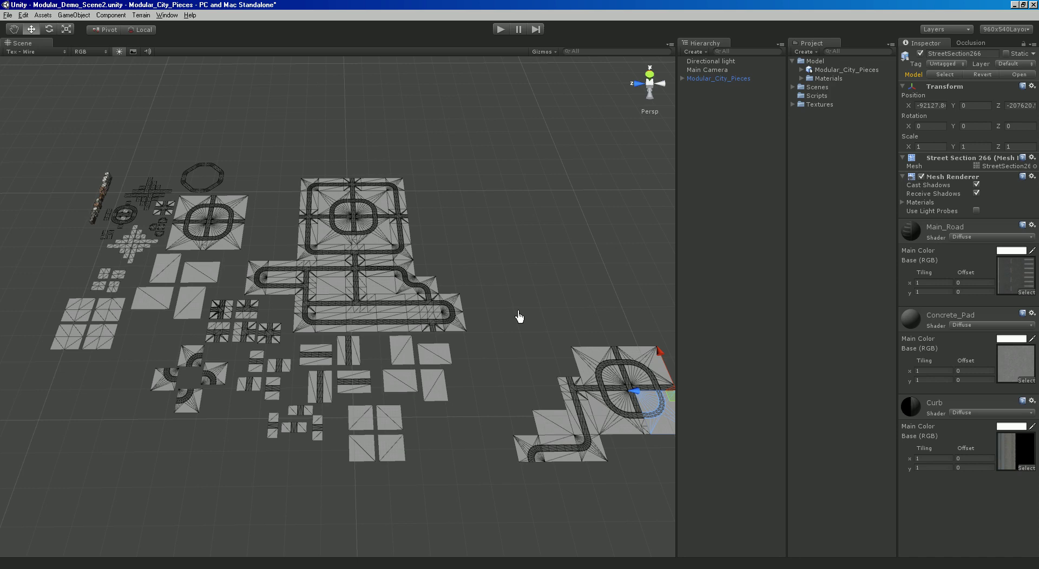
View Modular_City_Pieces import settings (scale factor 1, imported materials) and rotate its preview.
key(shift+space)
scroll(567, 327, up, 8)
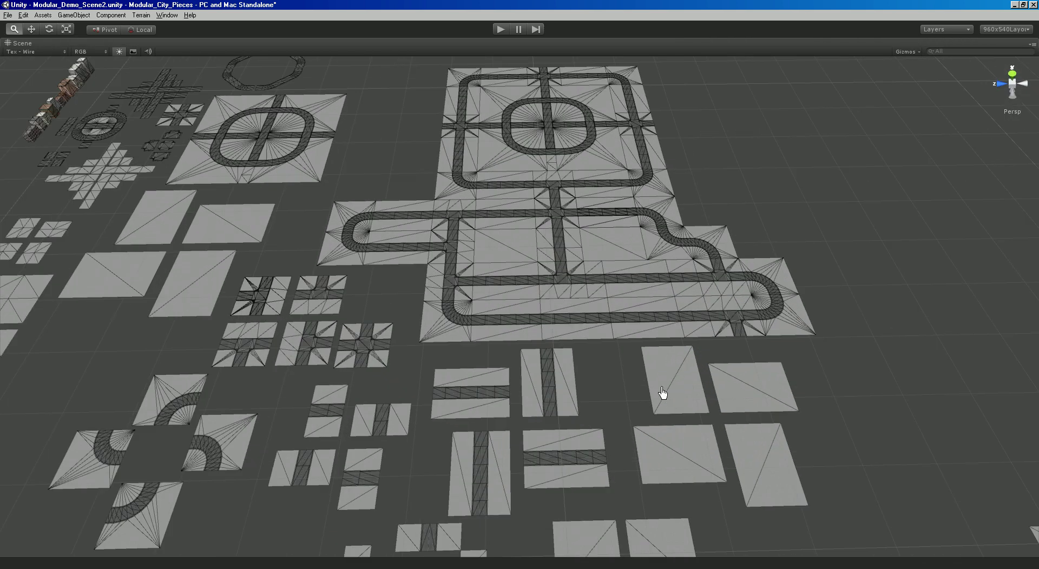
scroll(663, 394, down, 6)
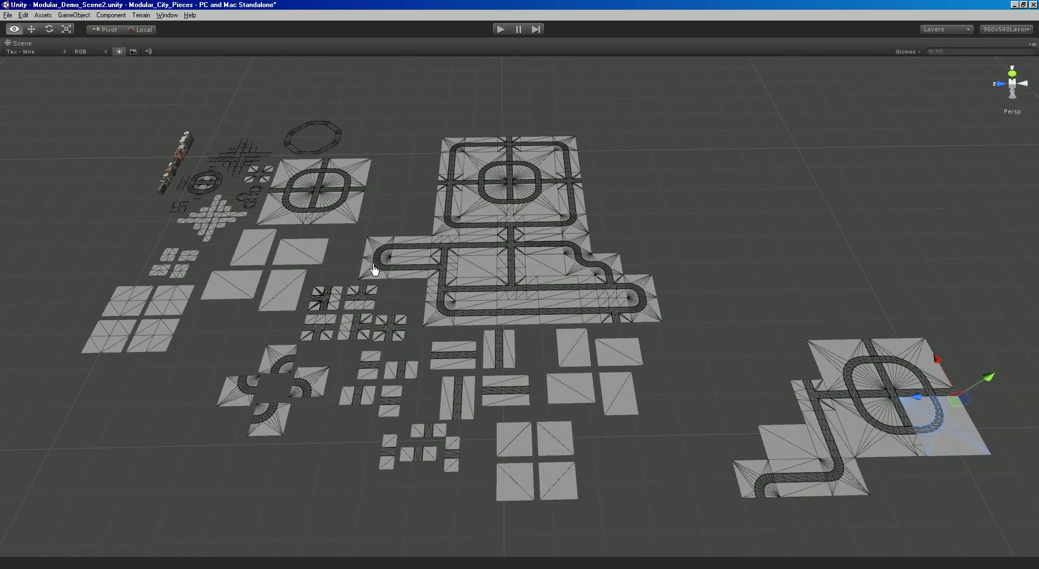
key(shift+space)
click(828, 71)
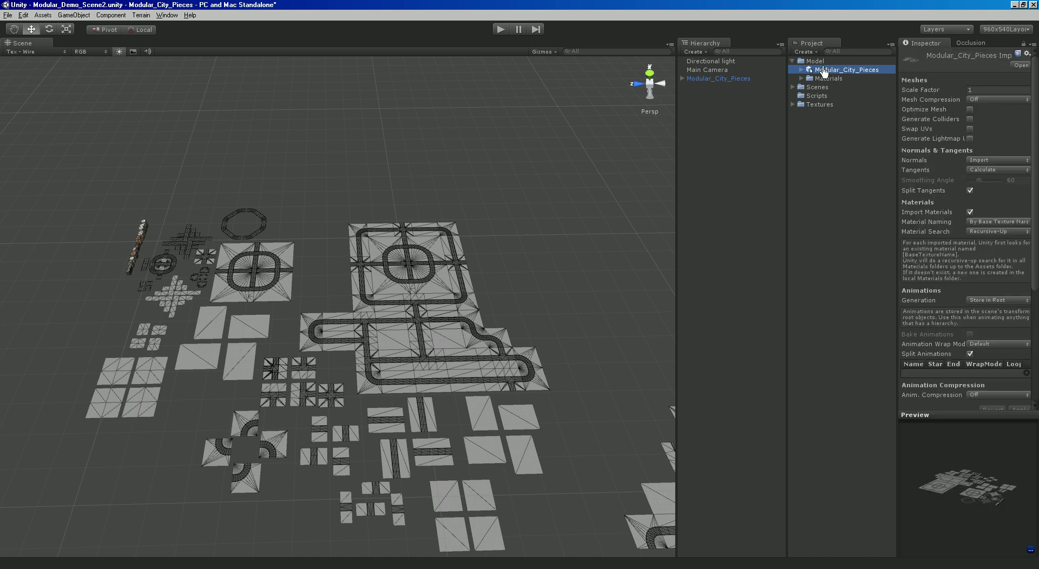
drag(951, 494, 950, 507)
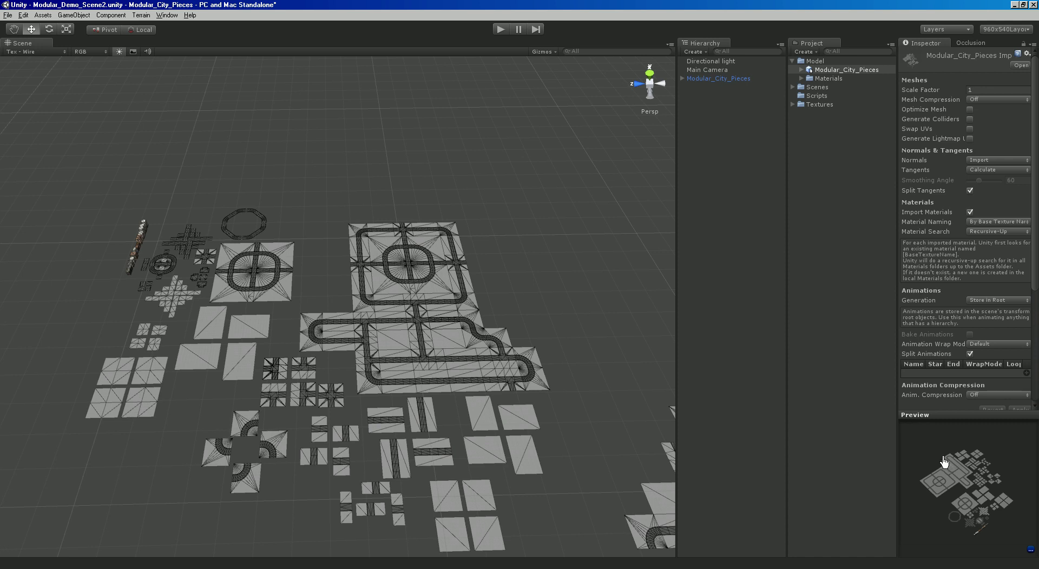
Delete Modular_City_Pieces from the Hierarchy via the right-click menu.
click(720, 79)
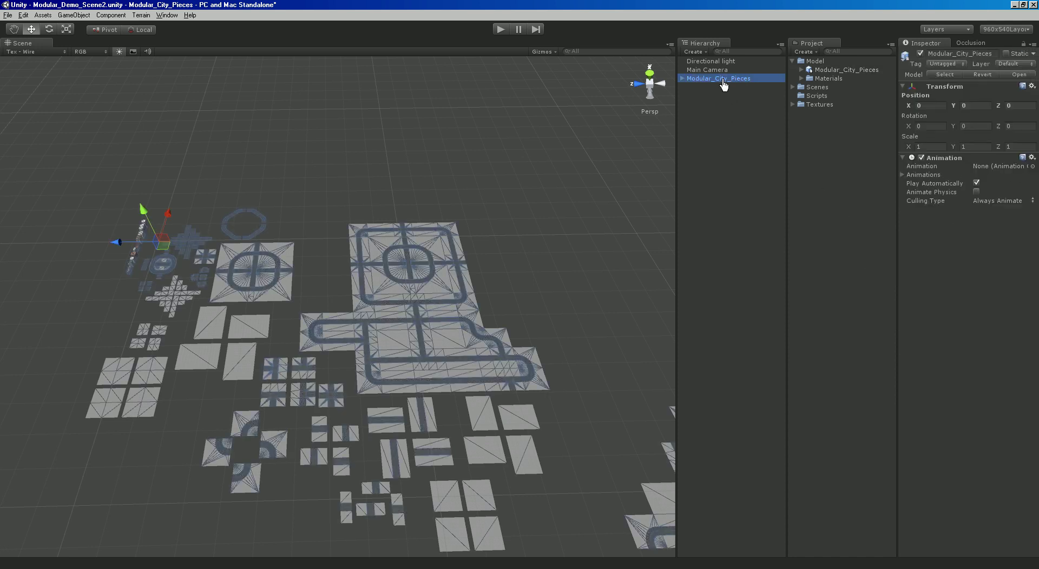
right_click(721, 79)
click(740, 130)
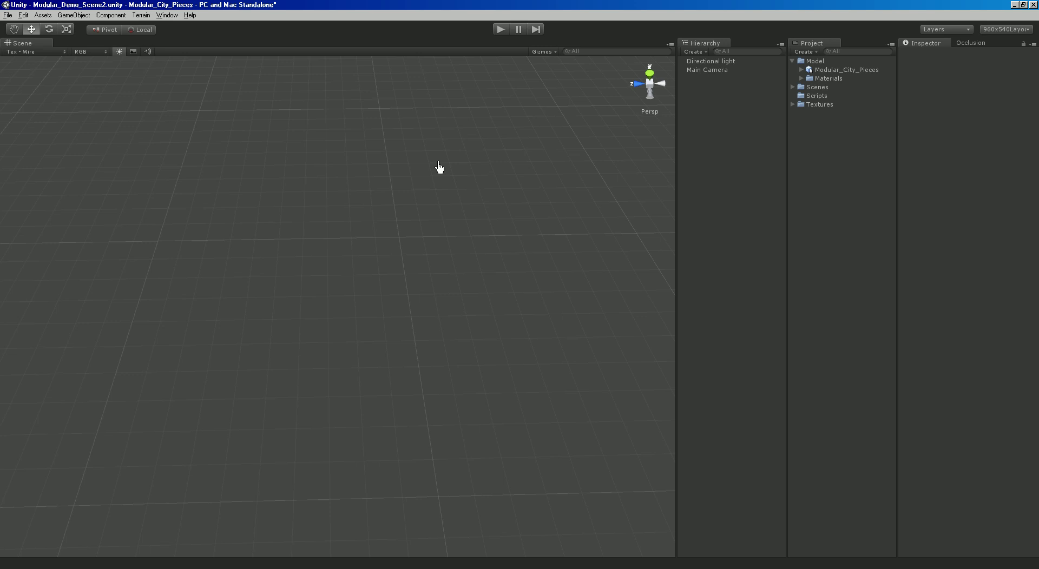
alt+right_drag(439, 168, 522, 283)
Drag Modular_City_Pieces back into the scene from Project, then delete it again.
drag(838, 76, 719, 124)
alt+drag(464, 344, 496, 352)
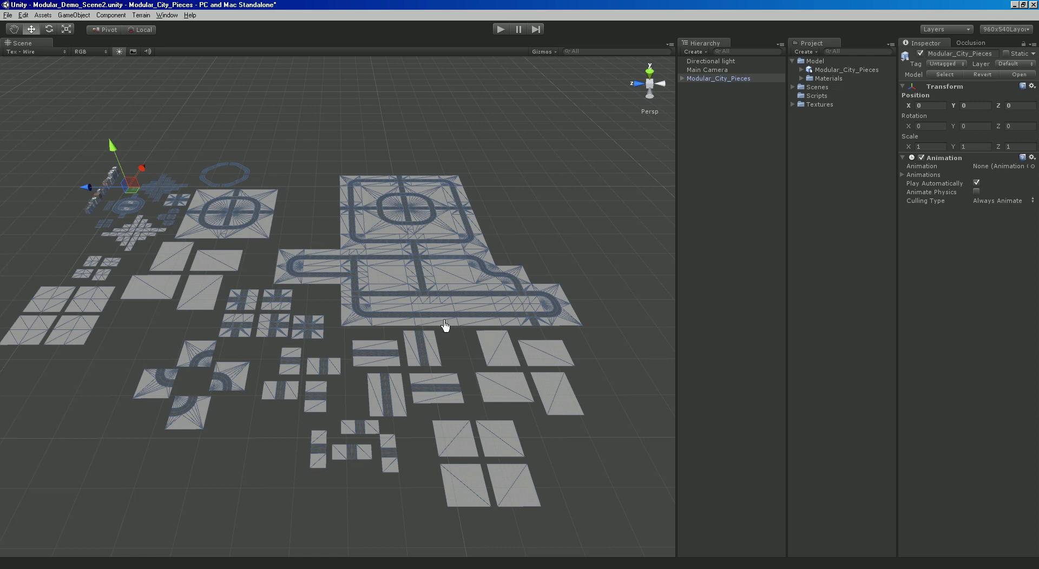
right_click(732, 84)
click(749, 130)
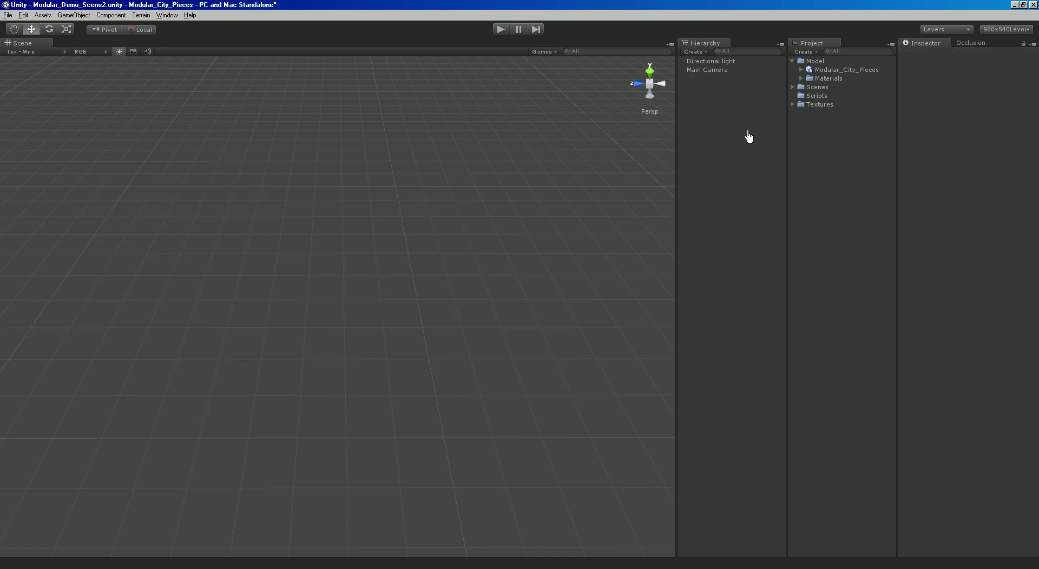
Open the project folder in Explorer and browse the Assets, Model and Textures folders.
click(471, 568)
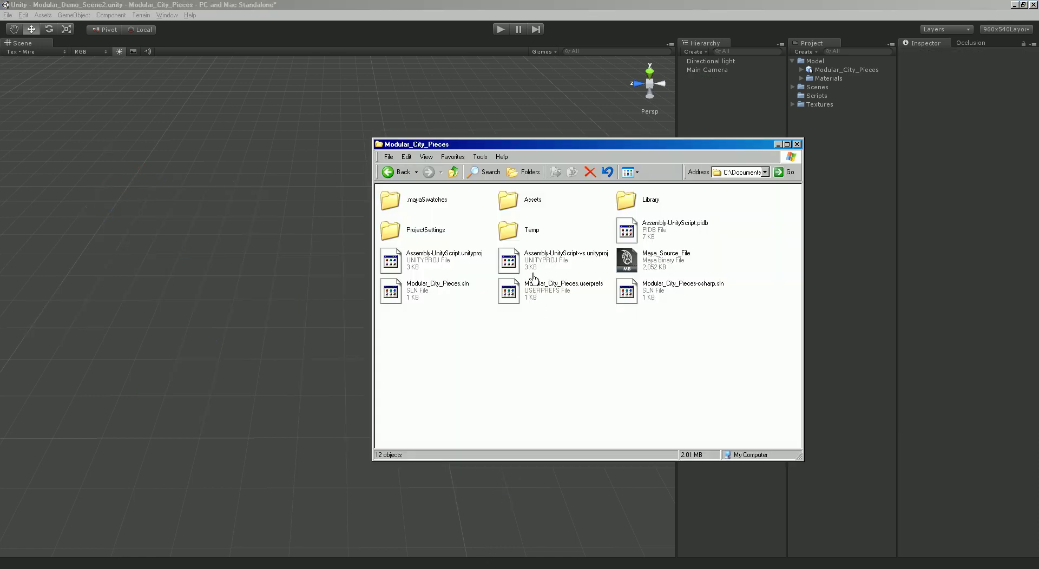
double_click(510, 203)
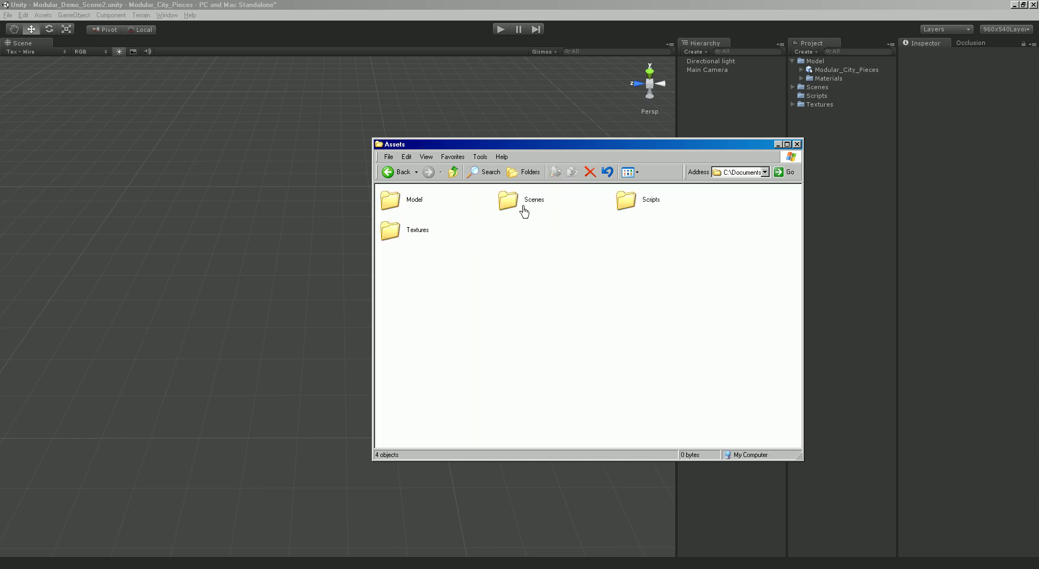
click(426, 235)
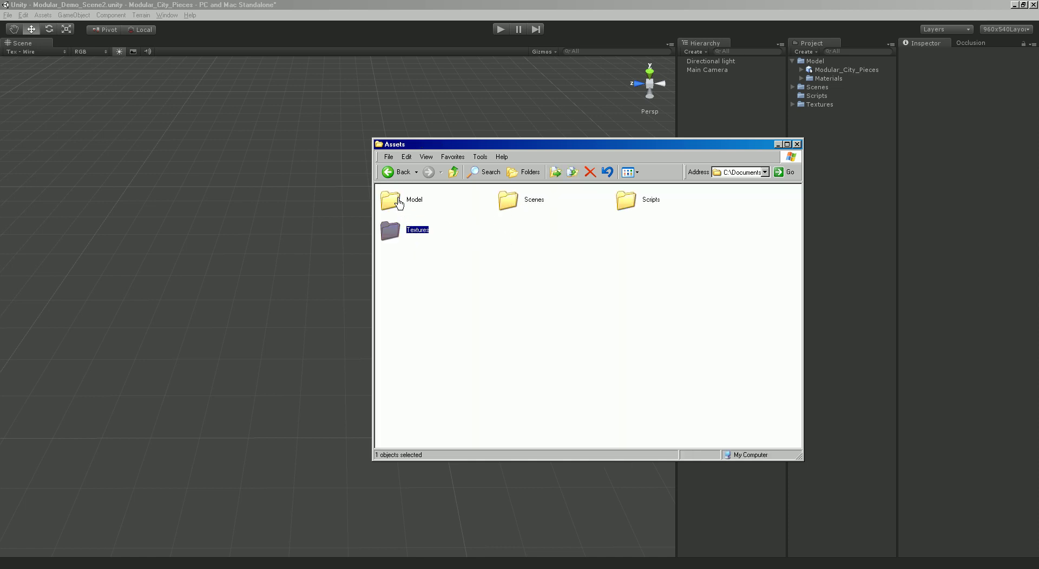
double_click(399, 203)
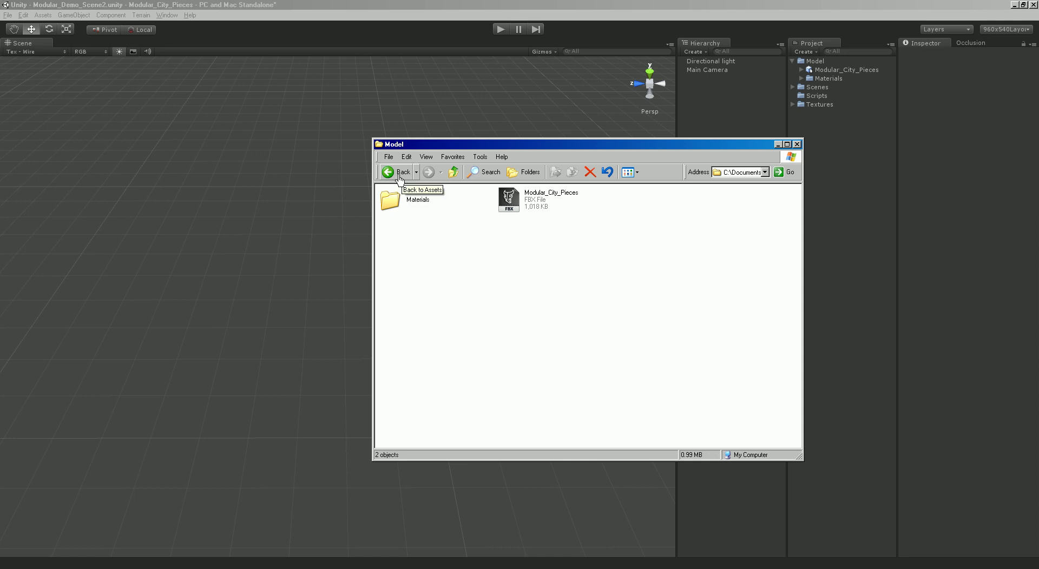
click(399, 179)
double_click(425, 233)
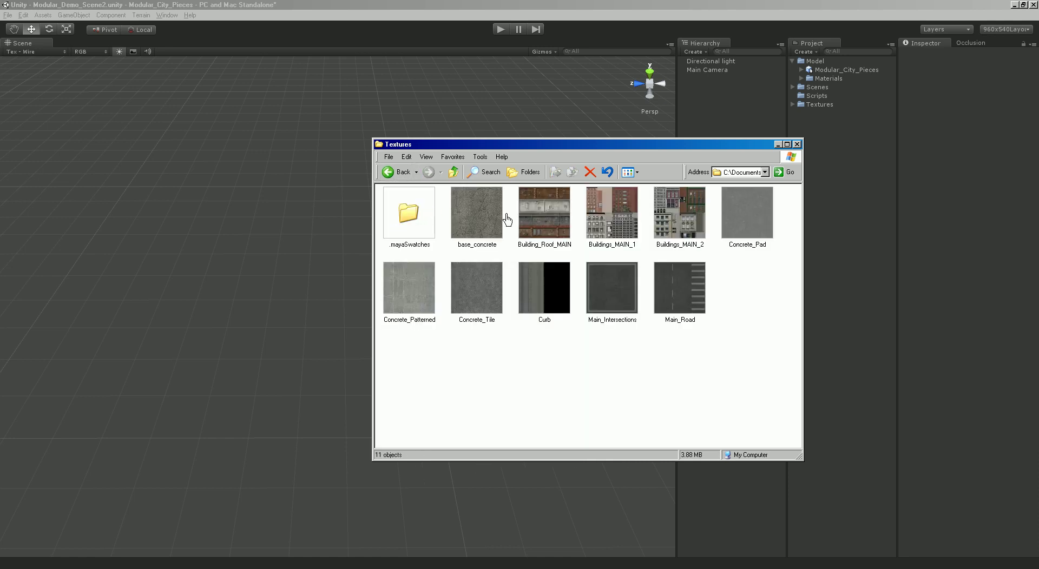
click(453, 173)
Inspect the Modular_City_Pieces FBX and Materials folder, then return to Assets.
double_click(409, 205)
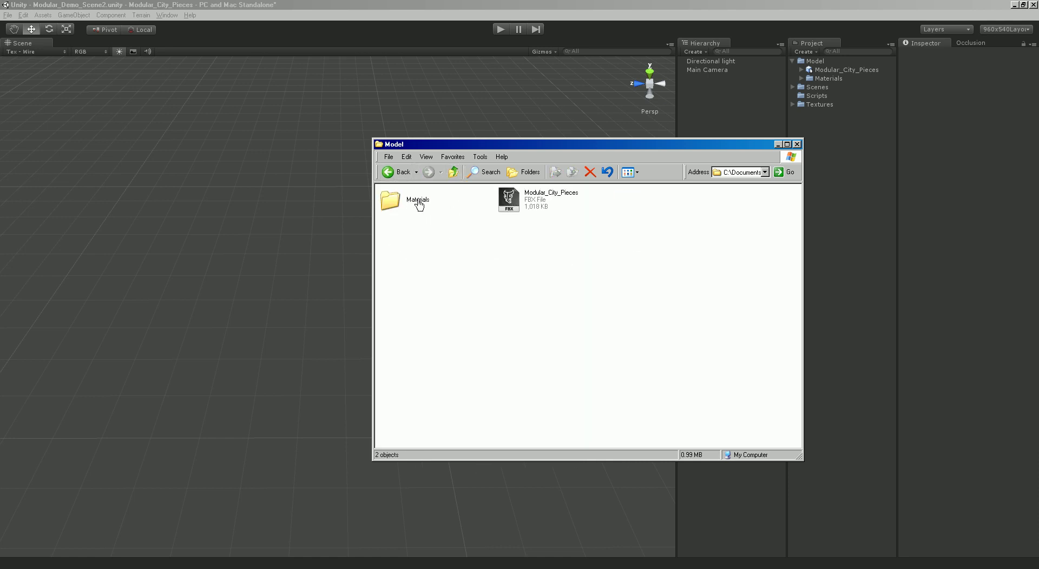
click(517, 202)
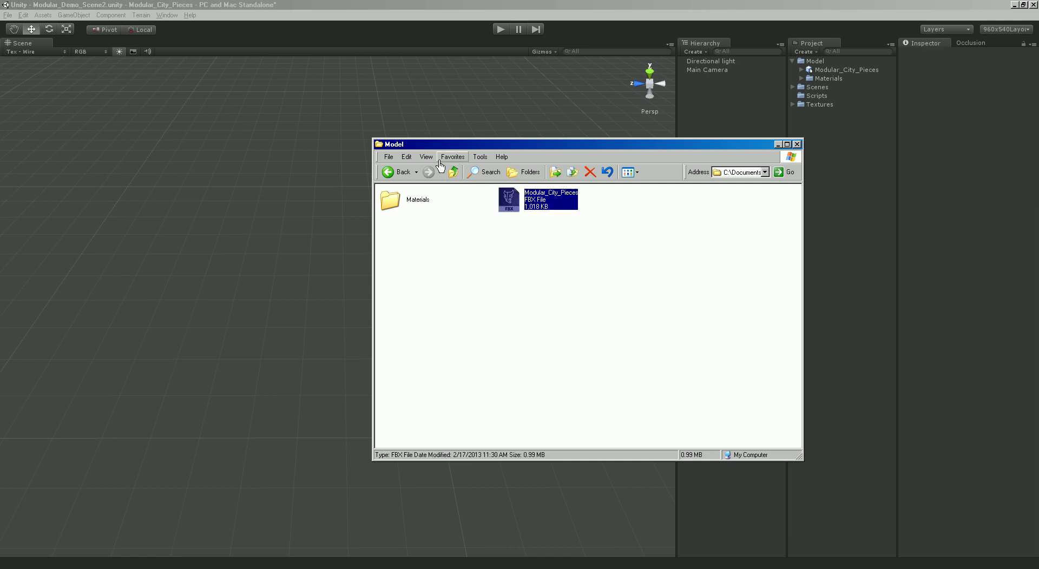
click(453, 172)
double_click(401, 203)
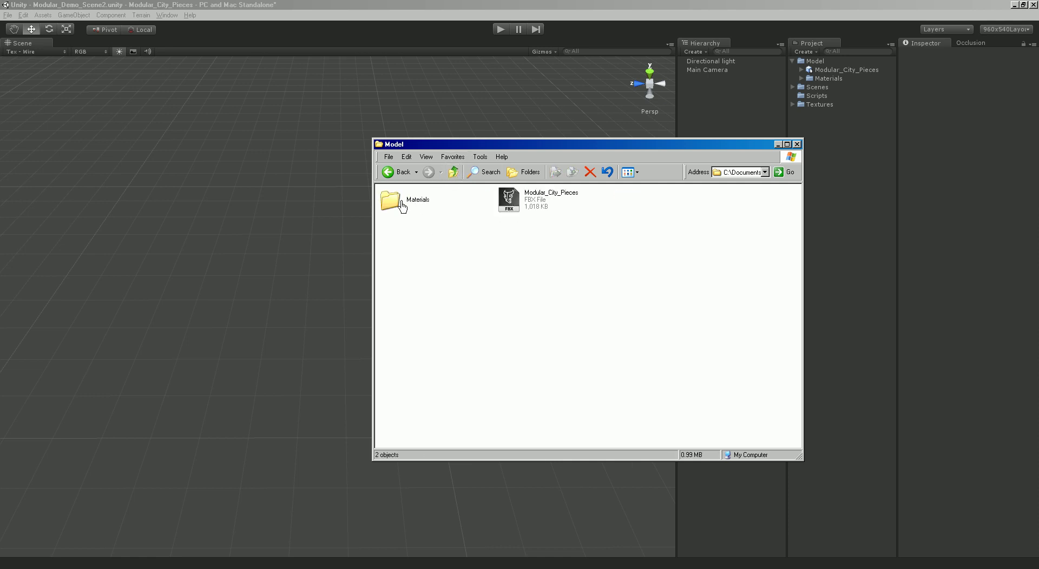
double_click(402, 205)
click(454, 172)
click(454, 172)
double_click(407, 237)
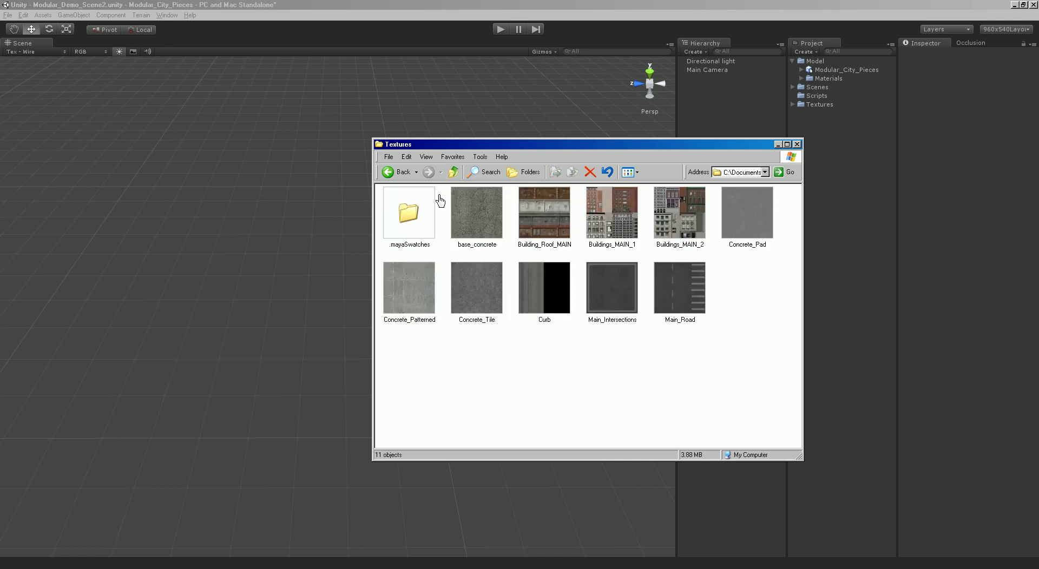
click(454, 173)
click(454, 172)
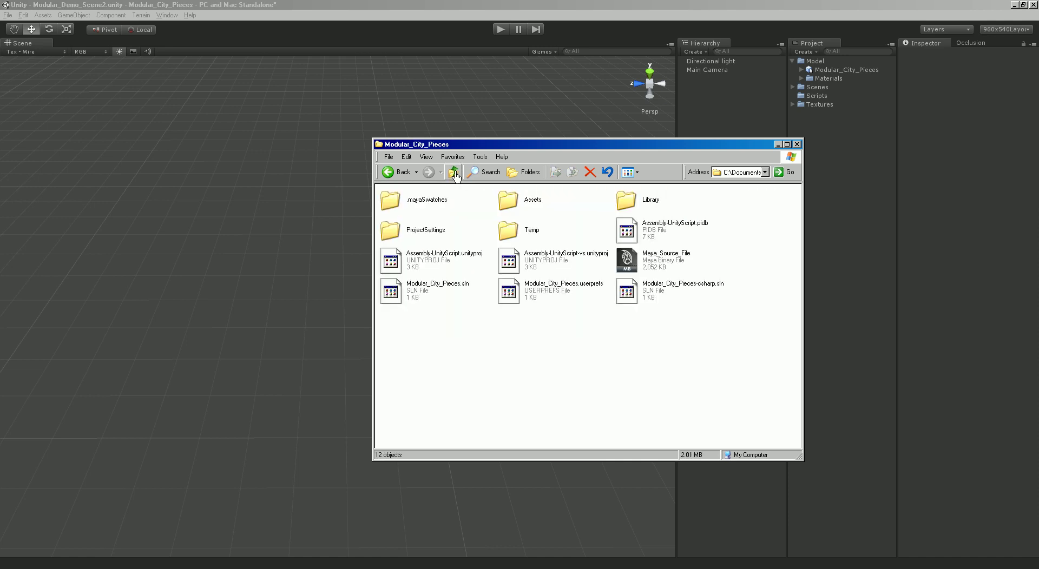
double_click(507, 200)
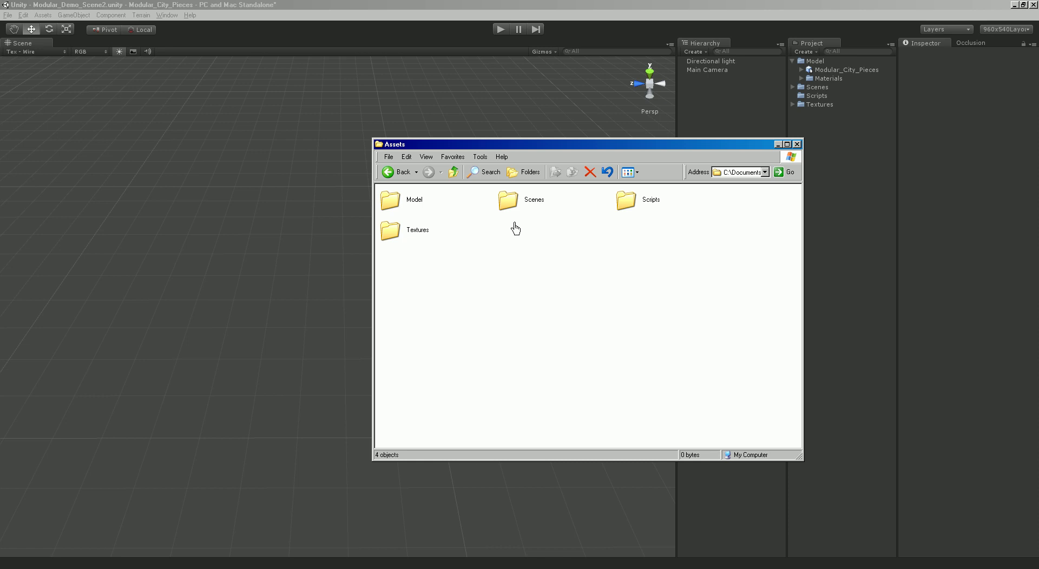
Open Modular_Demo_Scene from the Scenes folder without saving Scene2.
click(696, 5)
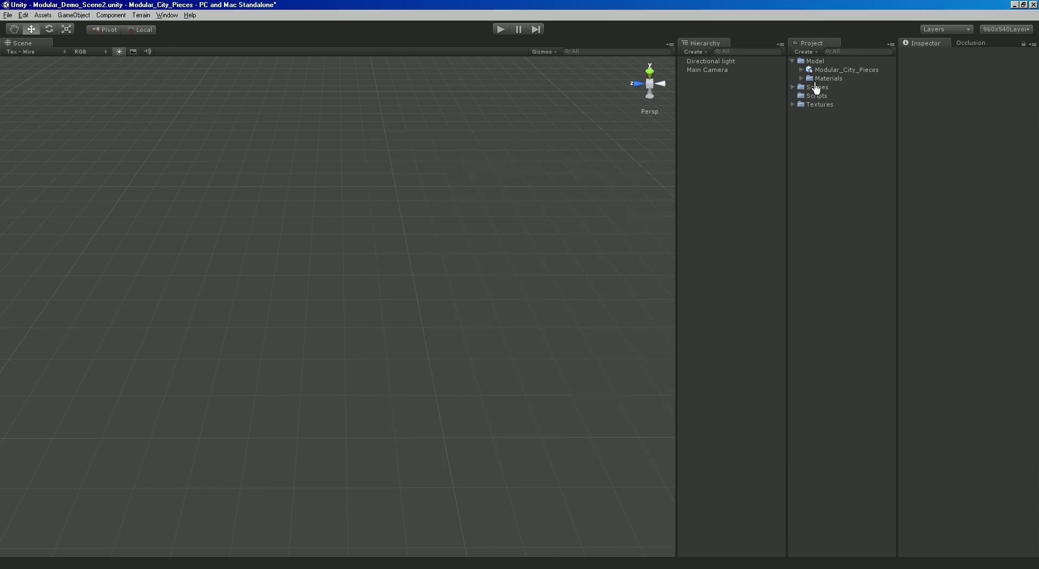
click(793, 88)
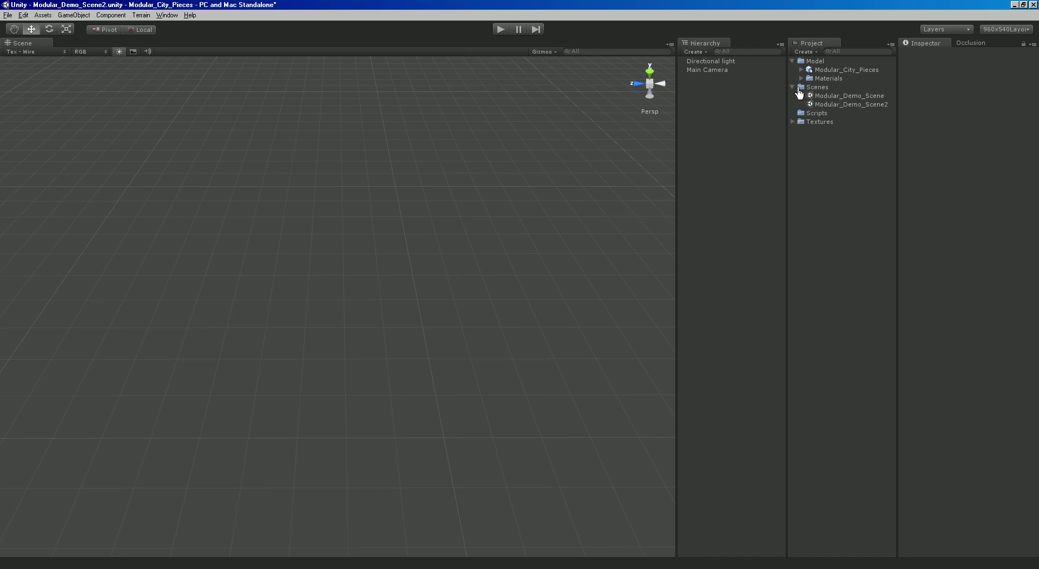
double_click(836, 96)
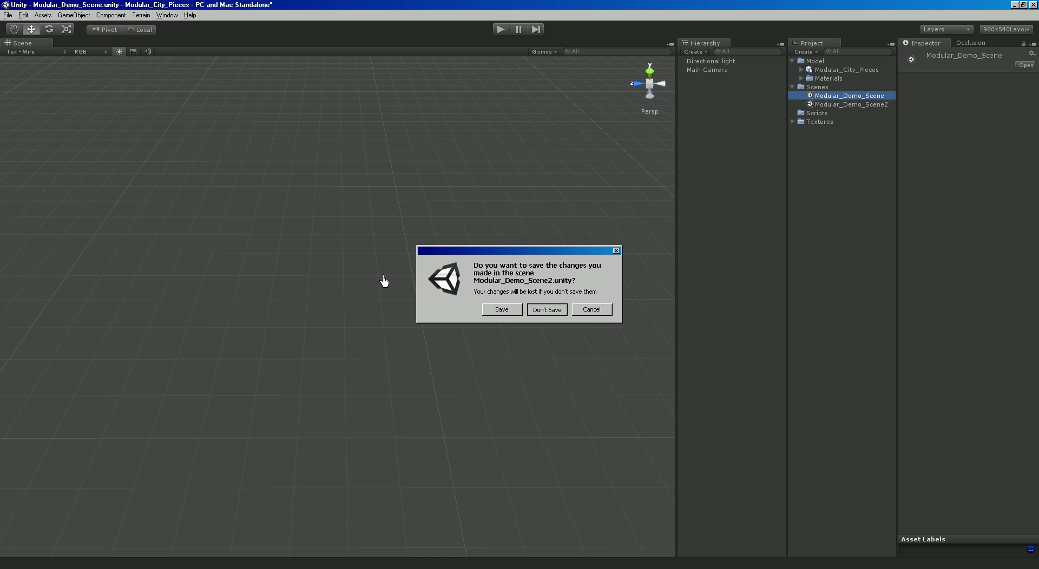
scroll(408, 216, up, 5)
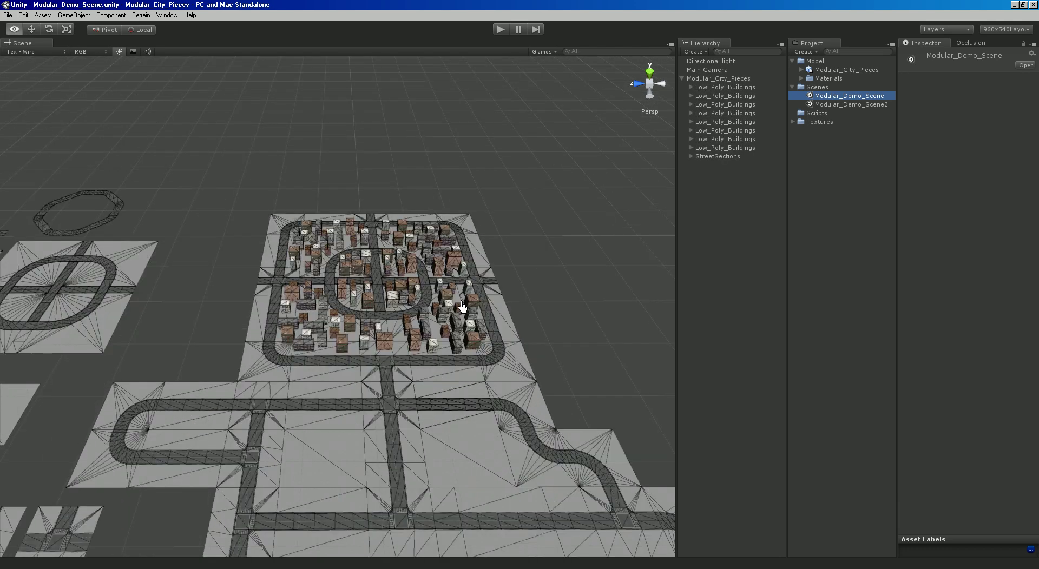
scroll(462, 307, up, 4)
Set the Scene view to Textured shading, maximize it, and fly over the city streets.
click(52, 52)
click(32, 58)
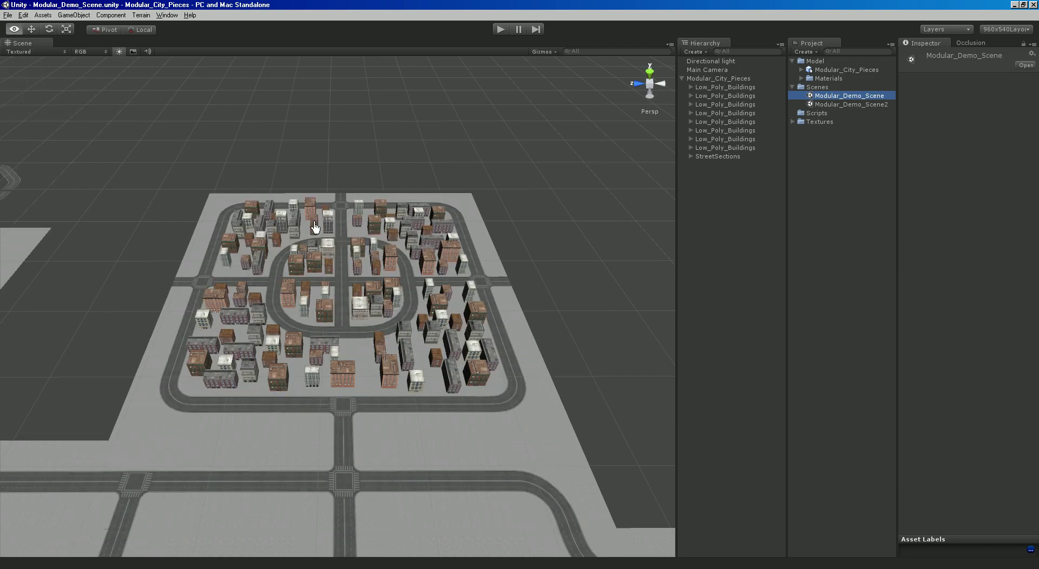
mouse_move(53, 60)
alt+mouse_down()
mouse_move(225, 202)
mouse_move(415, 320)
alt+mouse_up()
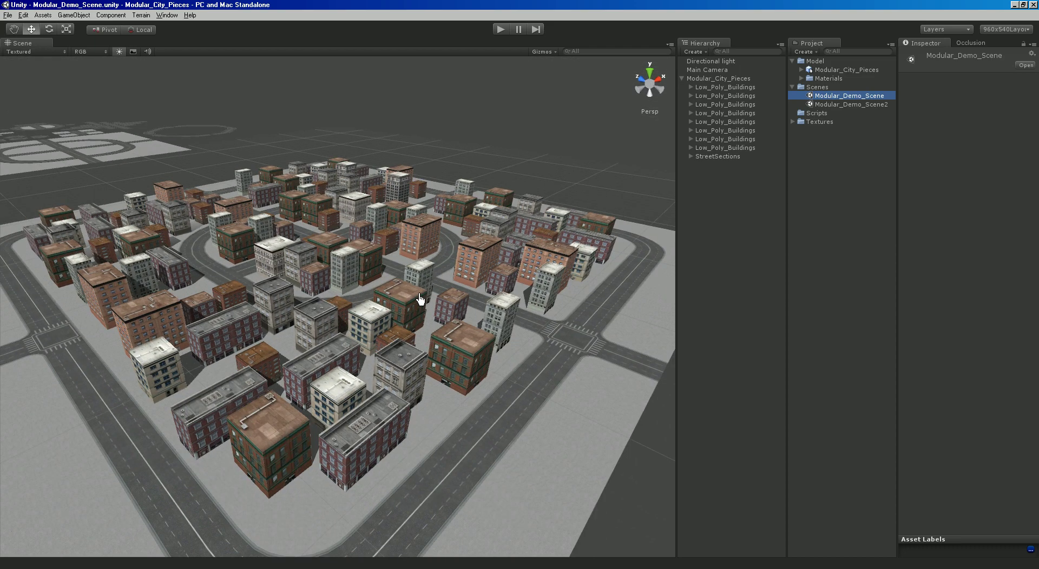
key(shift+space)
scroll(571, 325, up, 5)
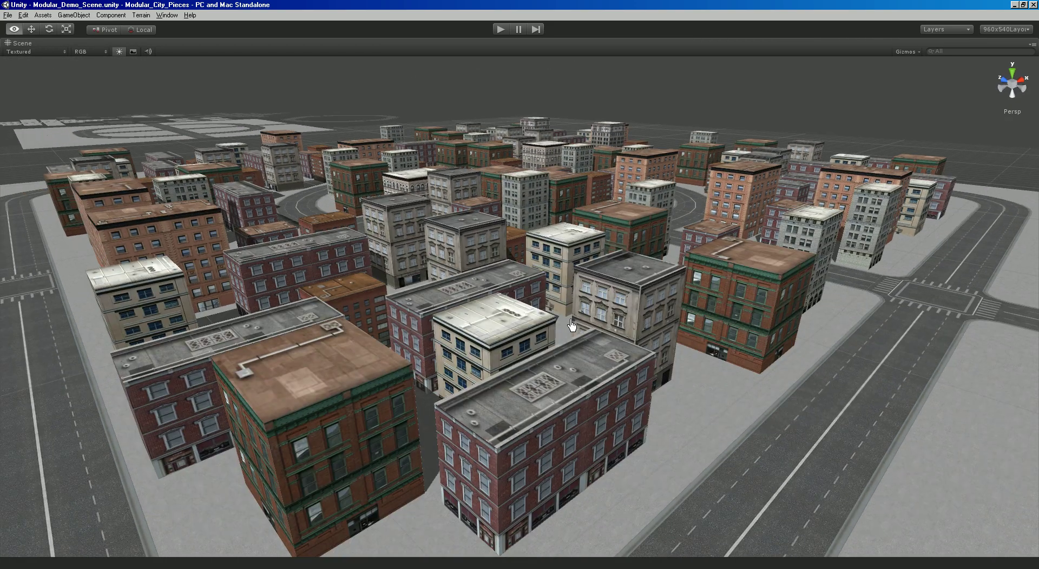
alt+drag(571, 325, 455, 330)
right_drag(455, 331, 631, 413)
key(w)
scroll(631, 413, down, 10)
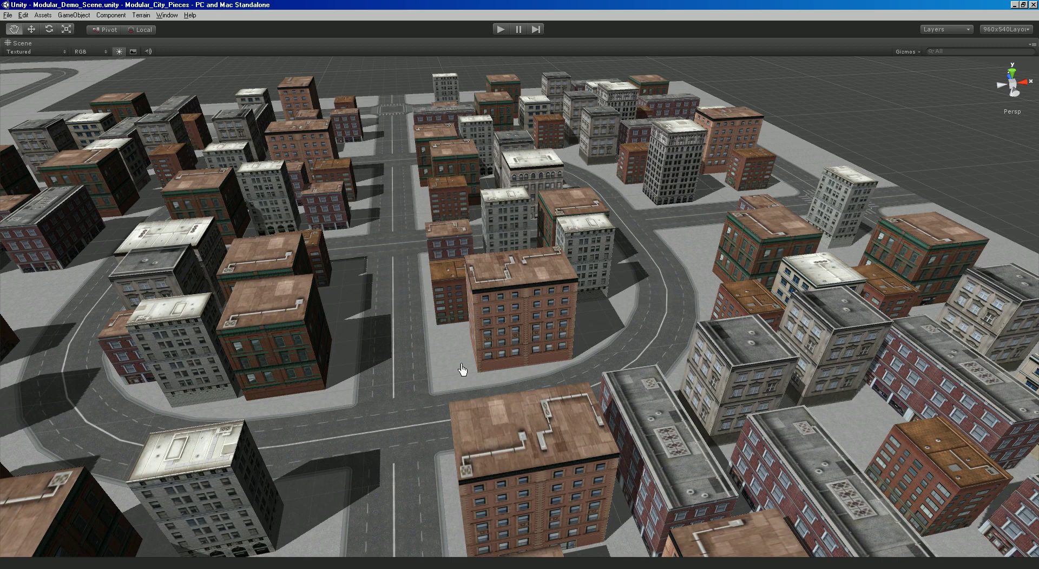
alt+drag(462, 369, 403, 385)
scroll(404, 384, up, 5)
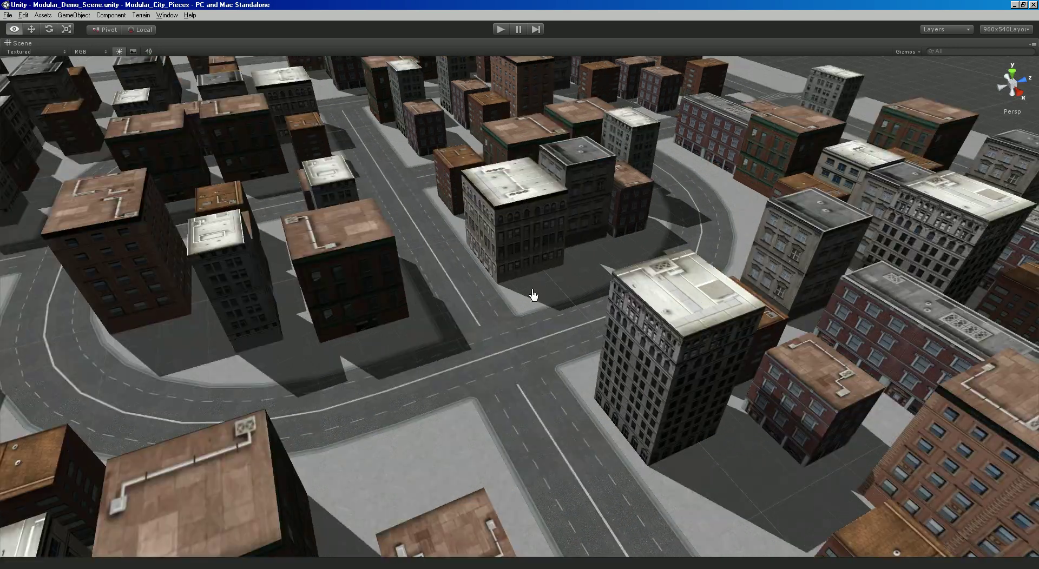
scroll(534, 295, down, 3)
scroll(533, 309, down, 5)
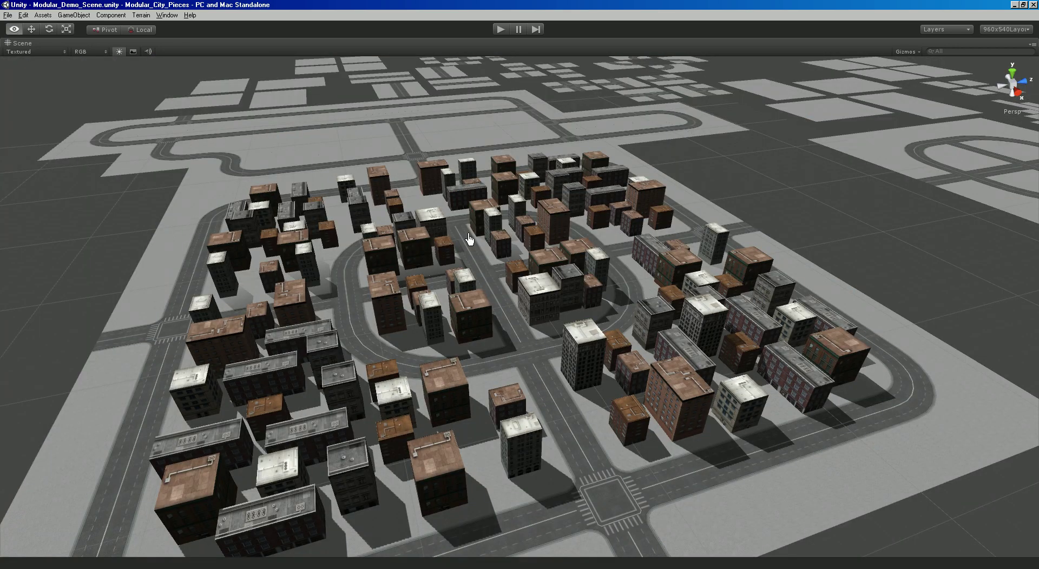
Switch to Textured Wireframe shading and view the city from a low angle.
click(36, 52)
click(27, 80)
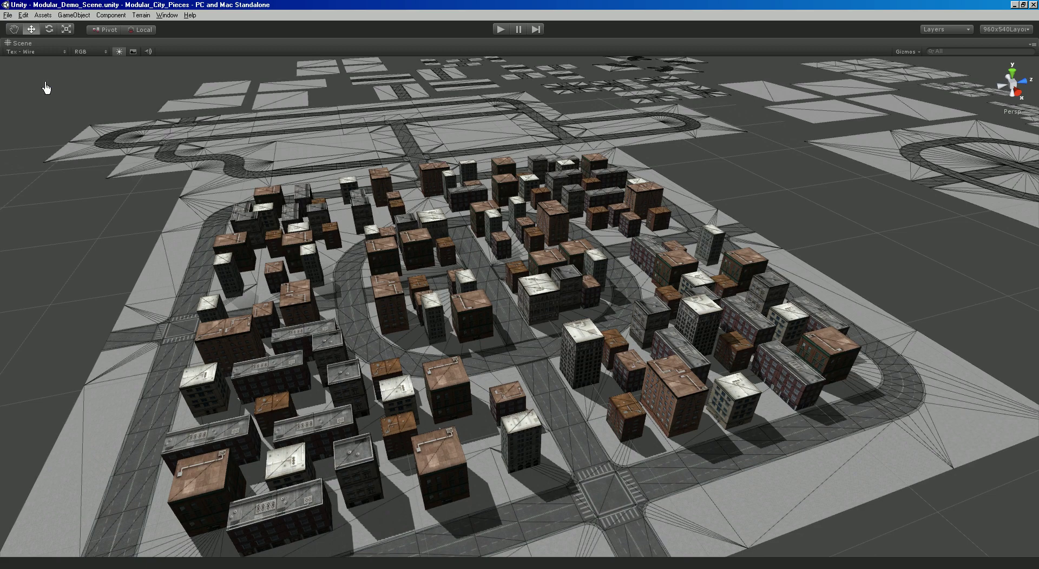
scroll(541, 325, up, 5)
mouse_move(704, 352)
alt+mouse_down()
mouse_move(801, 388)
mouse_move(682, 306)
mouse_move(754, 428)
mouse_move(633, 358)
mouse_move(642, 456)
mouse_move(514, 289)
mouse_move(590, 301)
alt+mouse_up()
scroll(802, 388, up, 5)
scroll(633, 357, up, 3)
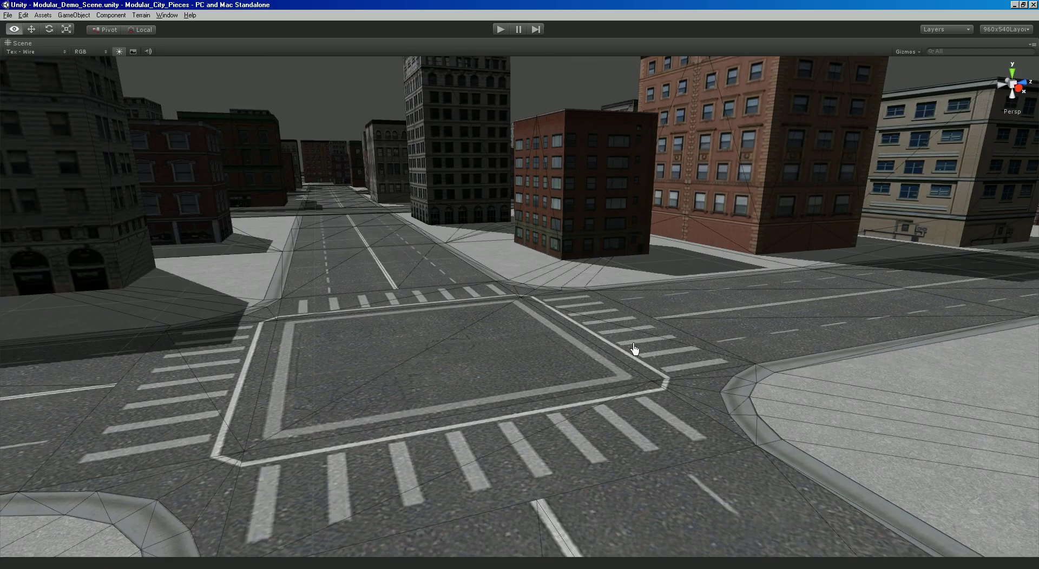
scroll(637, 356, up, 3)
scroll(642, 371, down, 2)
scroll(642, 457, down, 6)
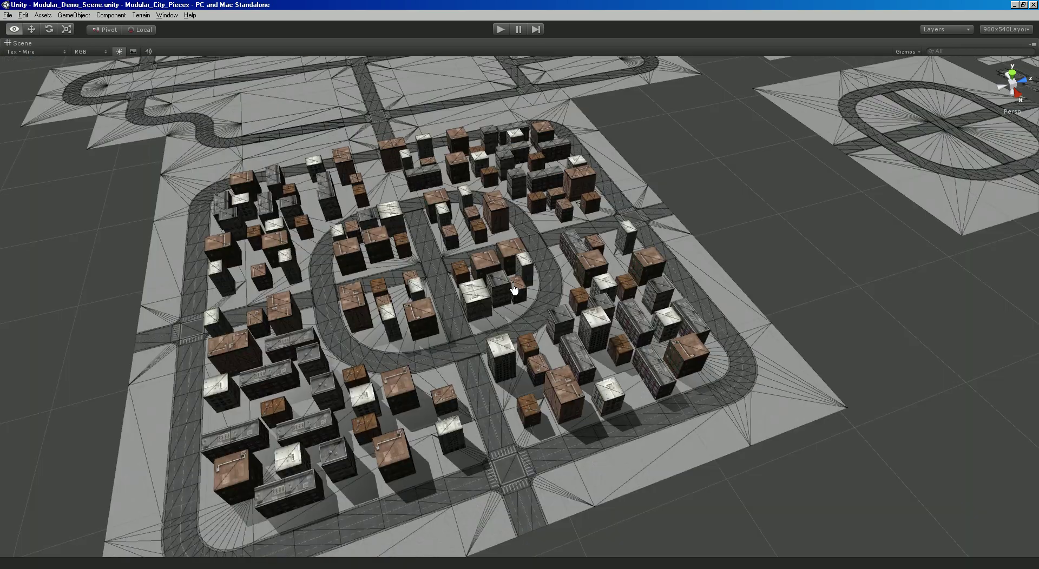
scroll(514, 290, down, 3)
scroll(584, 300, up, 5)
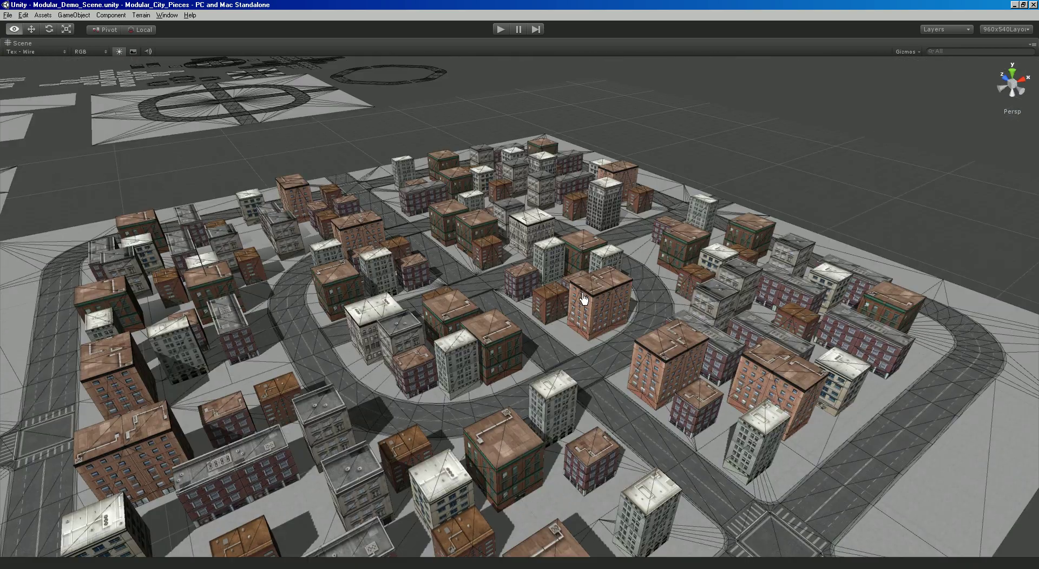
scroll(590, 301, up, 3)
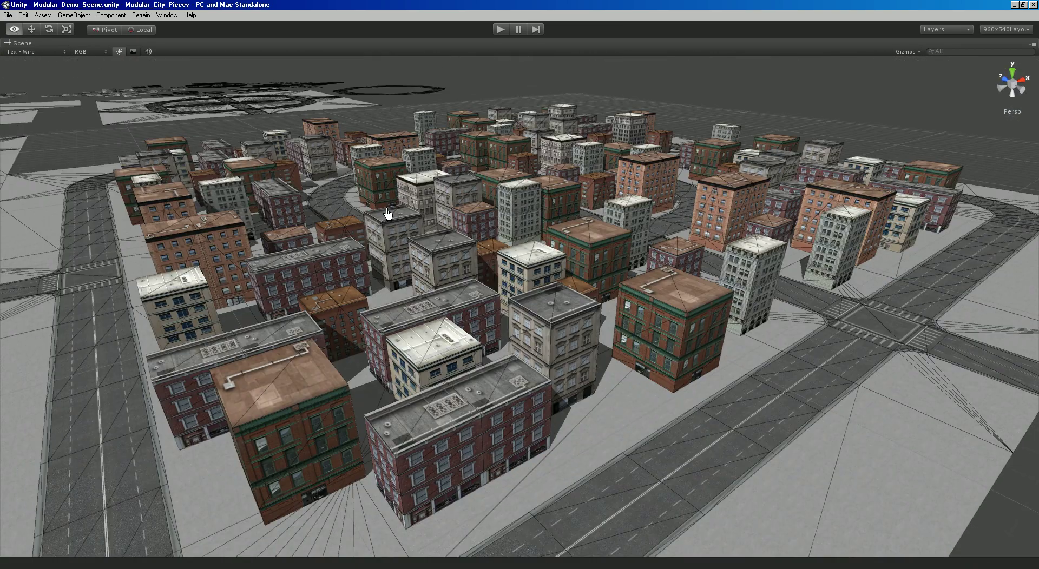
Return to plain Textured shading, orbit the city, restore the layout, and collapse Modular_City_Pieces.
click(47, 52)
click(49, 61)
scroll(433, 293, up, 3)
mouse_move(433, 292)
alt+mouse_down()
mouse_move(456, 299)
mouse_move(682, 249)
alt+mouse_up()
scroll(457, 299, down, 4)
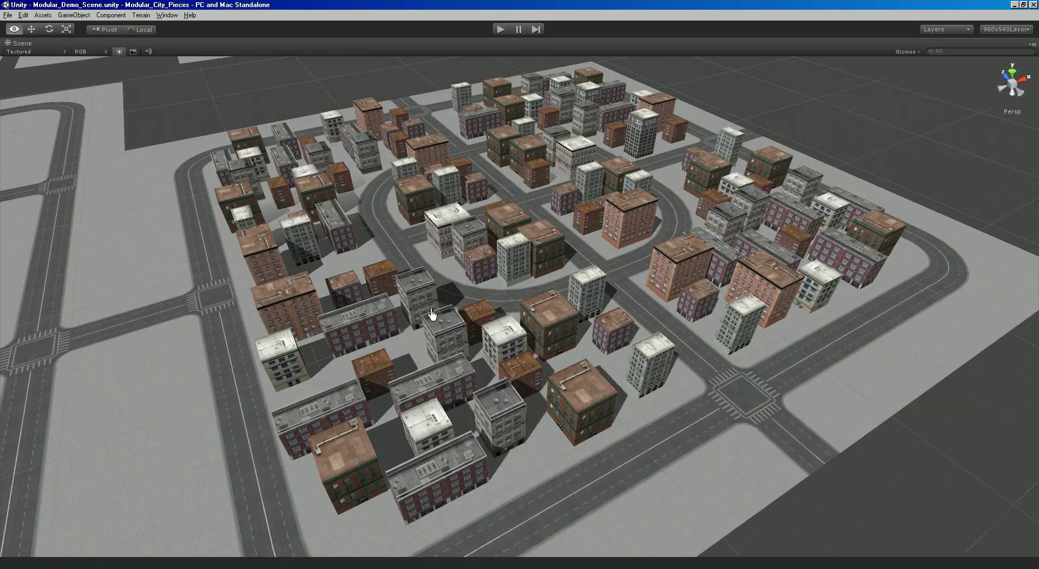
scroll(795, 224, up, 3)
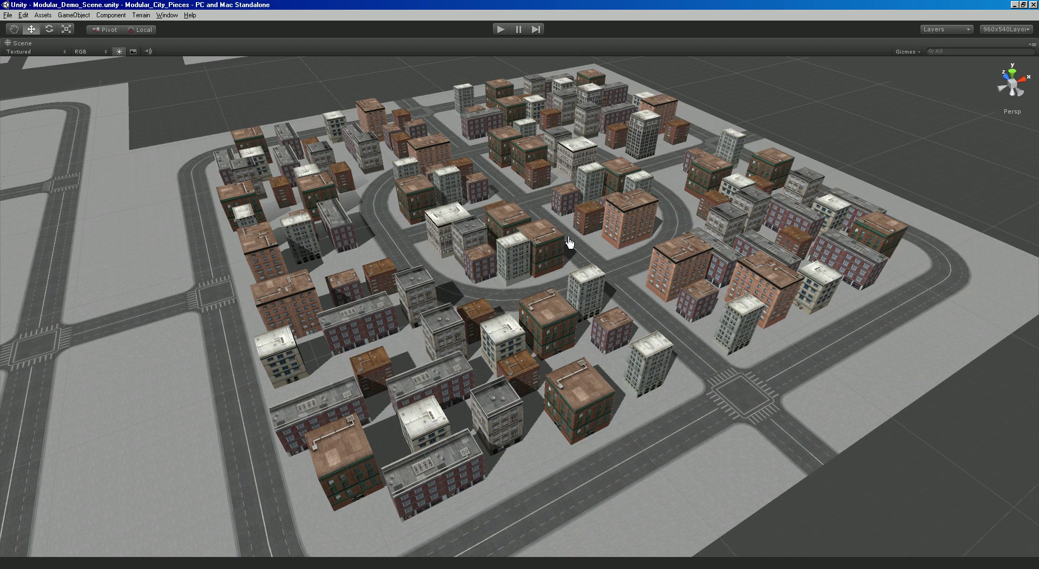
alt+right_drag(570, 242, 637, 301)
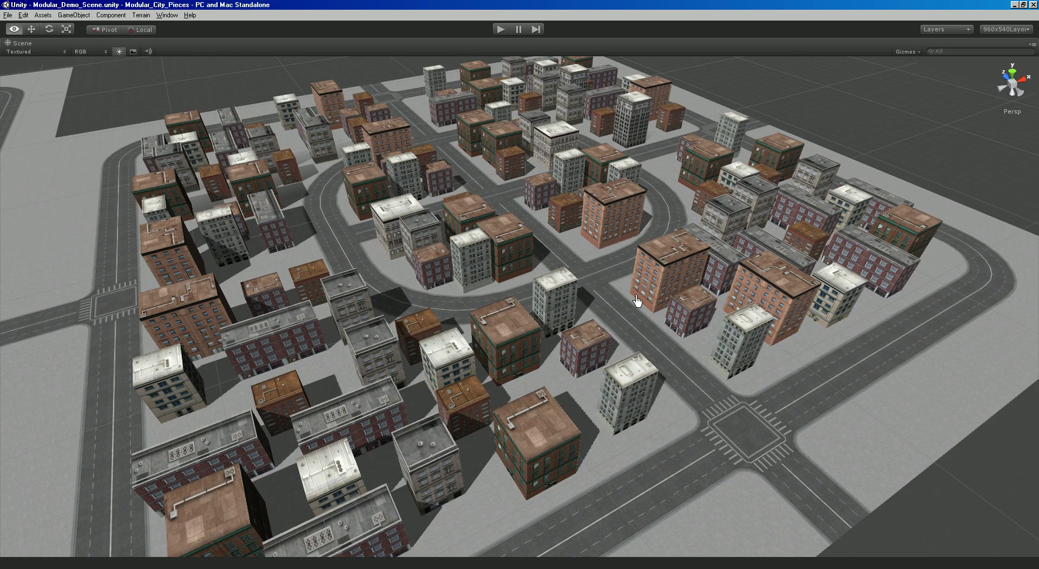
alt+scroll(637, 301, up, 3)
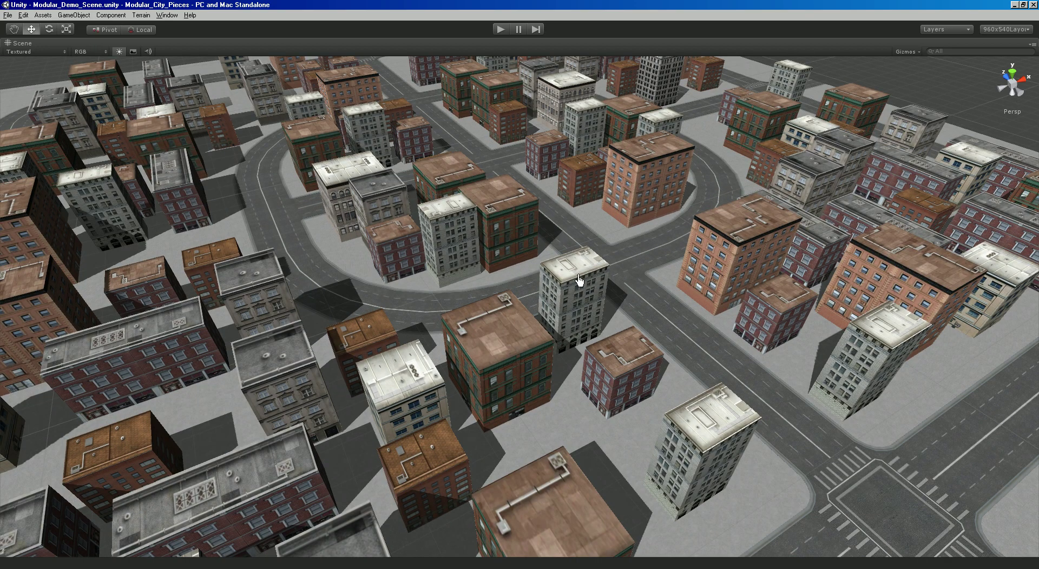
scroll(578, 279, down, 5)
key(shift+space)
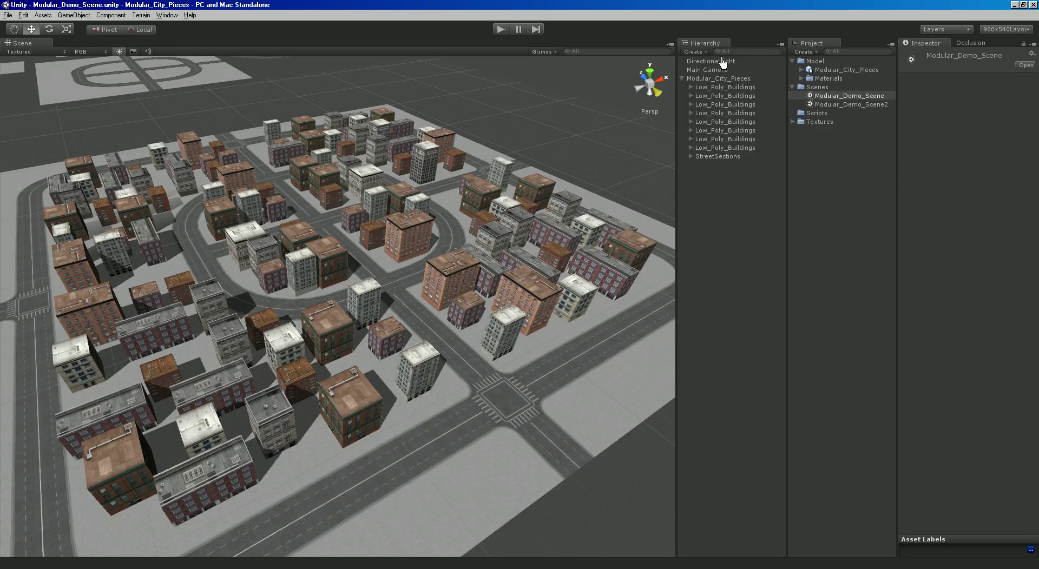
click(682, 79)
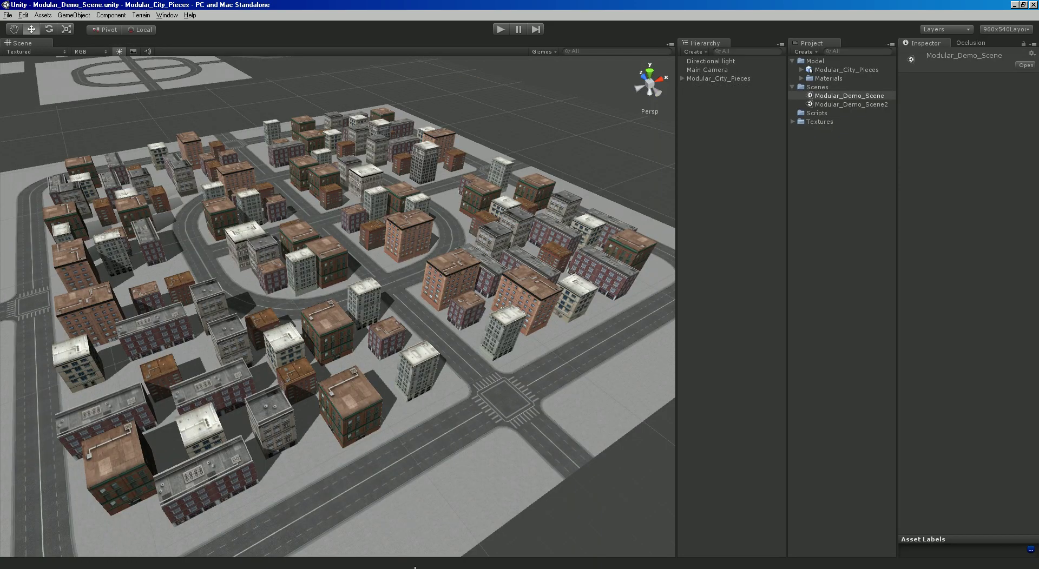
Switch to Maya and tumble the camera over the tile pieces and building row.
key(alt+Tab)
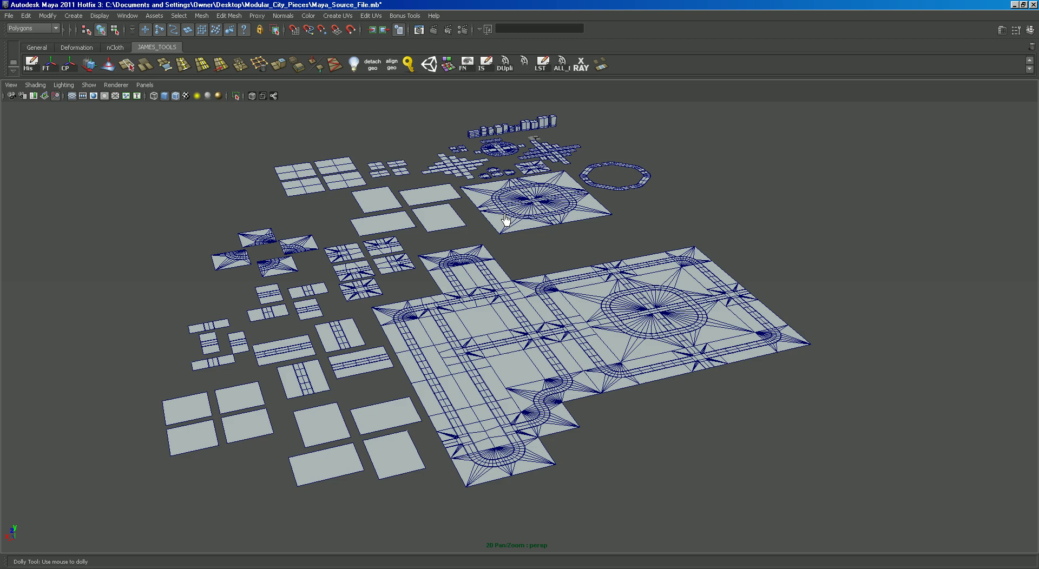
alt+middle_drag(506, 219, 506, 227)
click(9, 16)
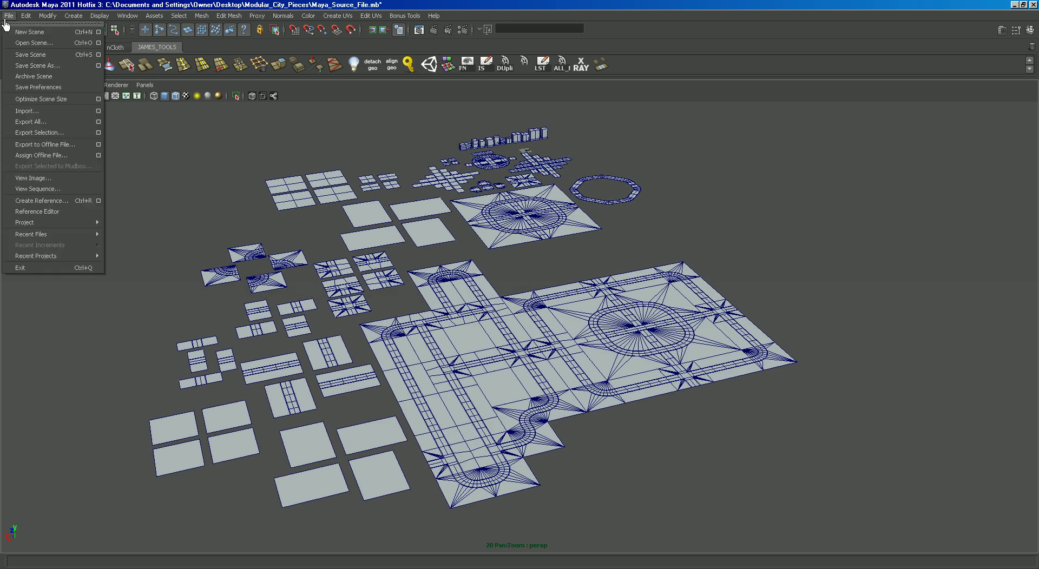
click(267, 182)
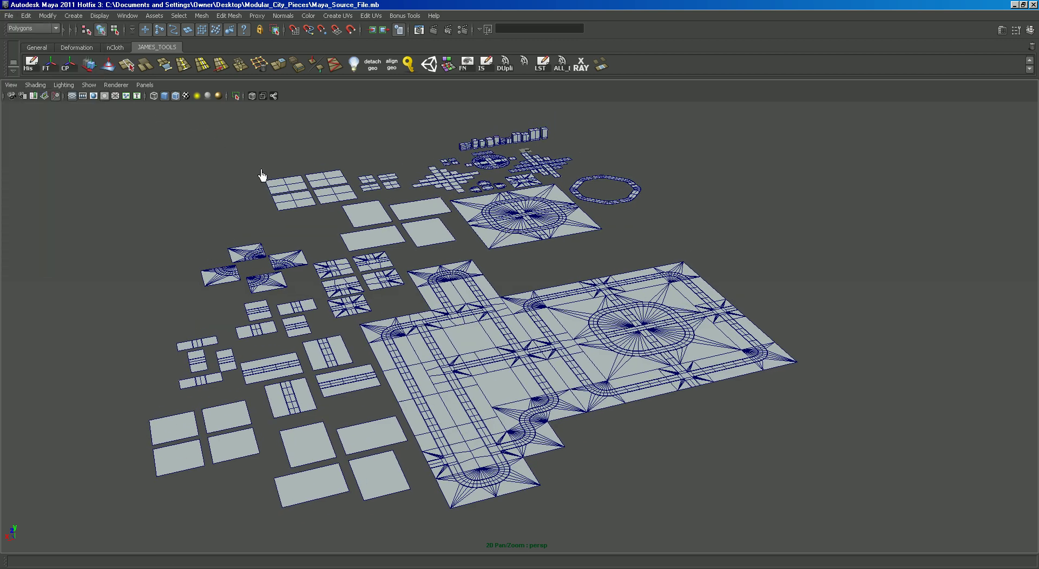
alt+drag(261, 175, 395, 199)
scroll(487, 314, up, 5)
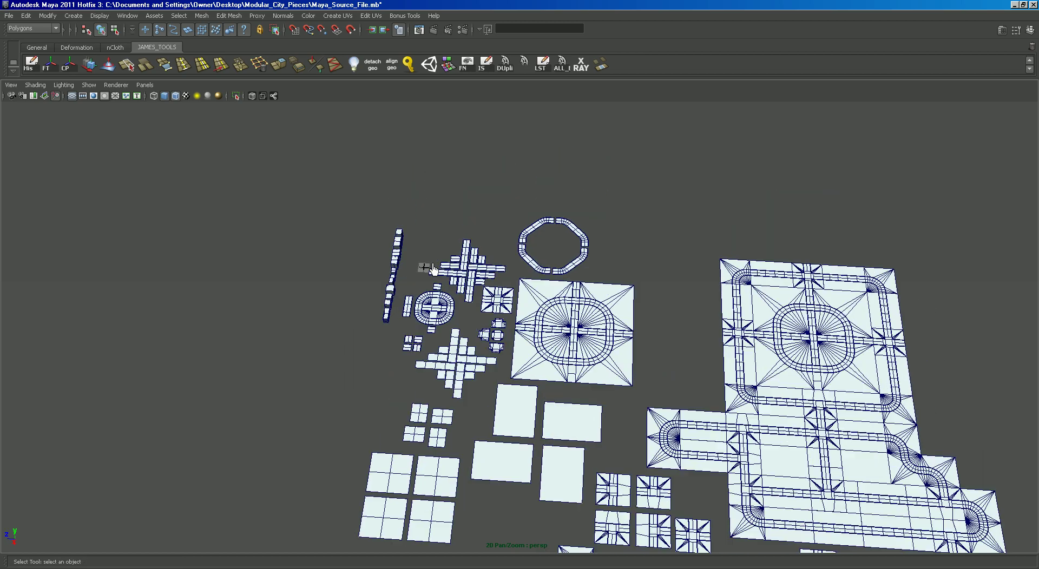
alt+drag(560, 329, 441, 263)
scroll(563, 347, down, 3)
scroll(567, 358, up, 4)
scroll(566, 358, down, 3)
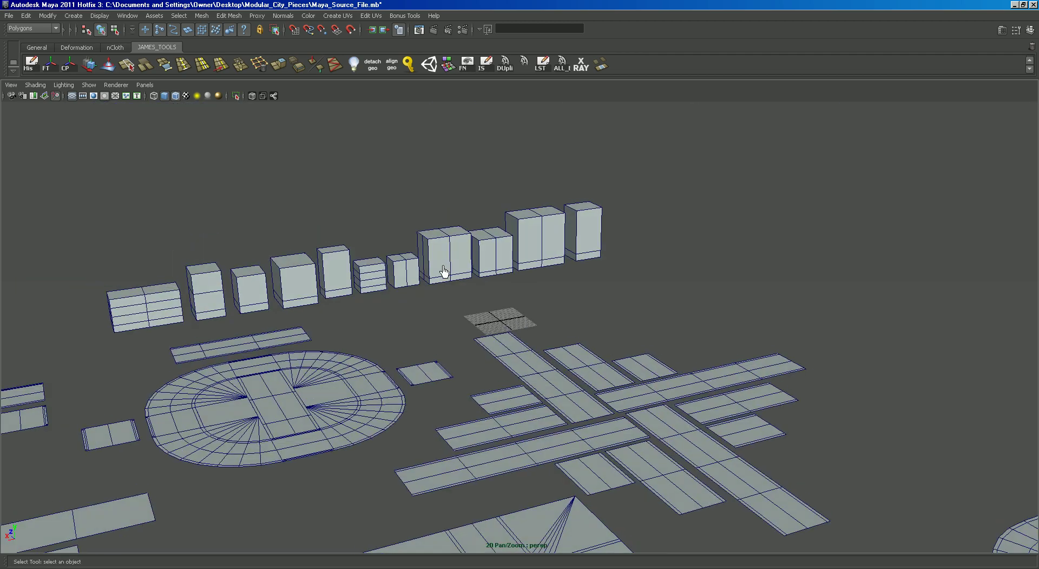
scroll(542, 314, up, 3)
scroll(595, 373, up, 3)
alt+drag(654, 437, 643, 380)
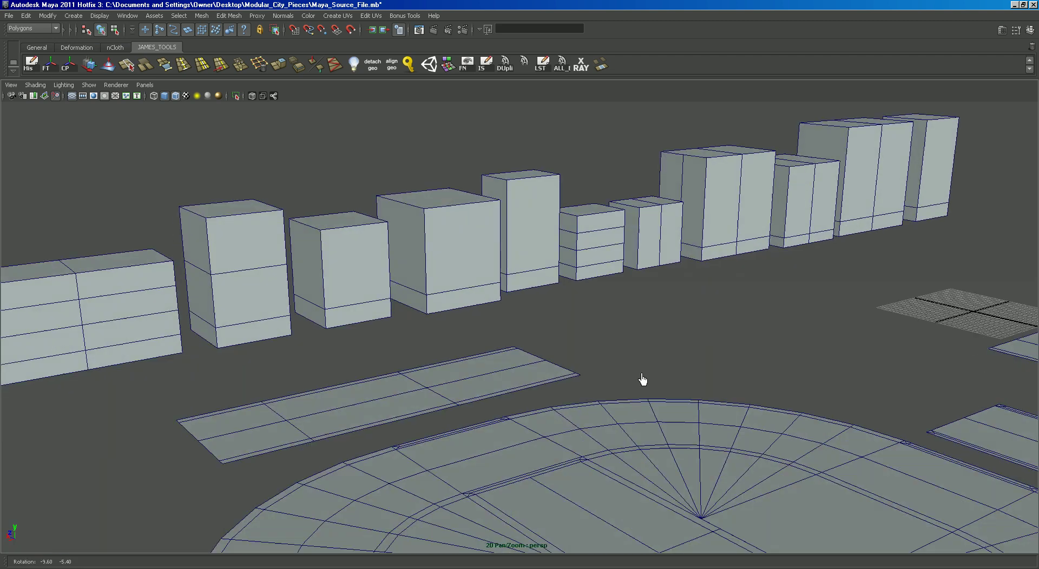
alt+drag(412, 306, 436, 302)
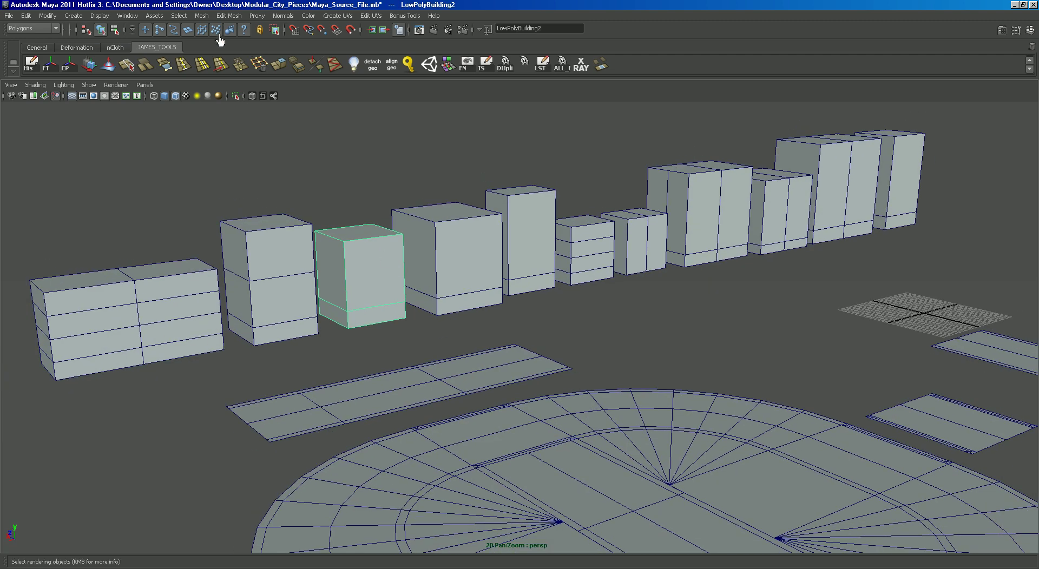
Turn on the Poly Count heads-up display while viewing the building row.
click(101, 15)
mouse_move(141, 36)
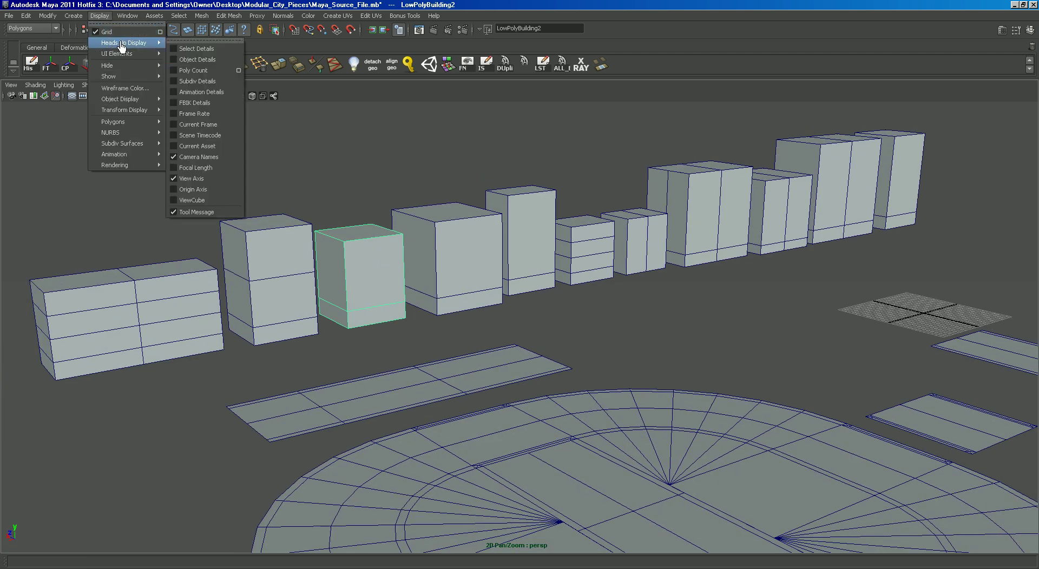
click(200, 60)
alt+drag(224, 108, 414, 209)
alt+right_drag(414, 209, 427, 240)
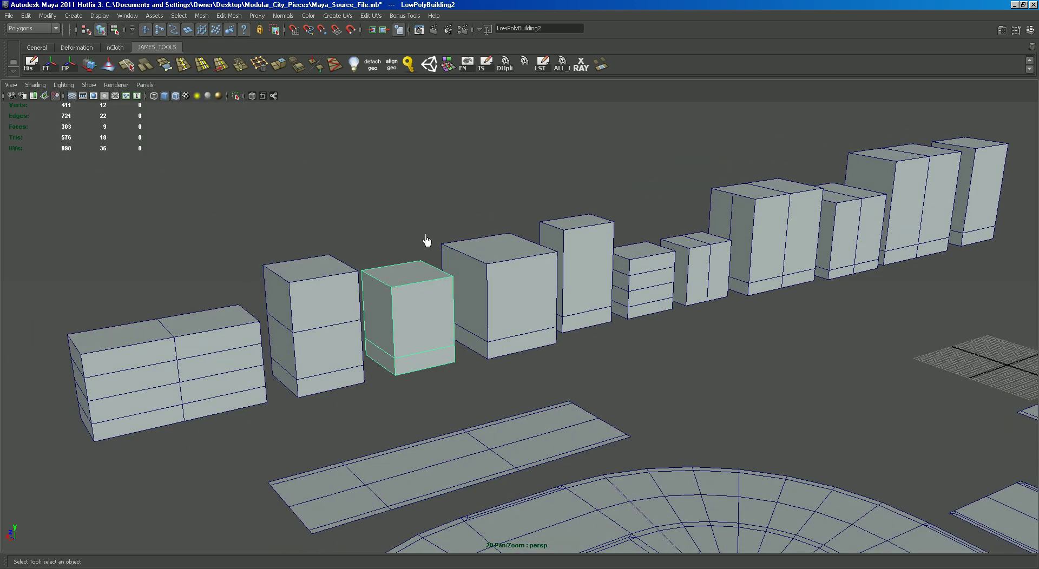
Select LowPolyBuilding and orbit in close over the road pieces.
click(242, 375)
alt+middle_drag(309, 263, 426, 239)
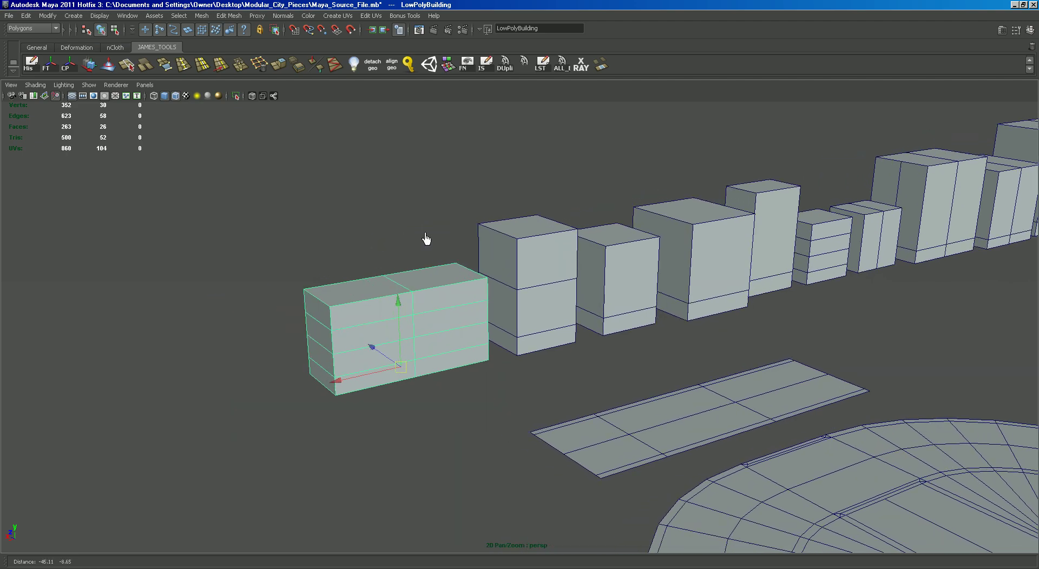
alt+drag(426, 239, 671, 292)
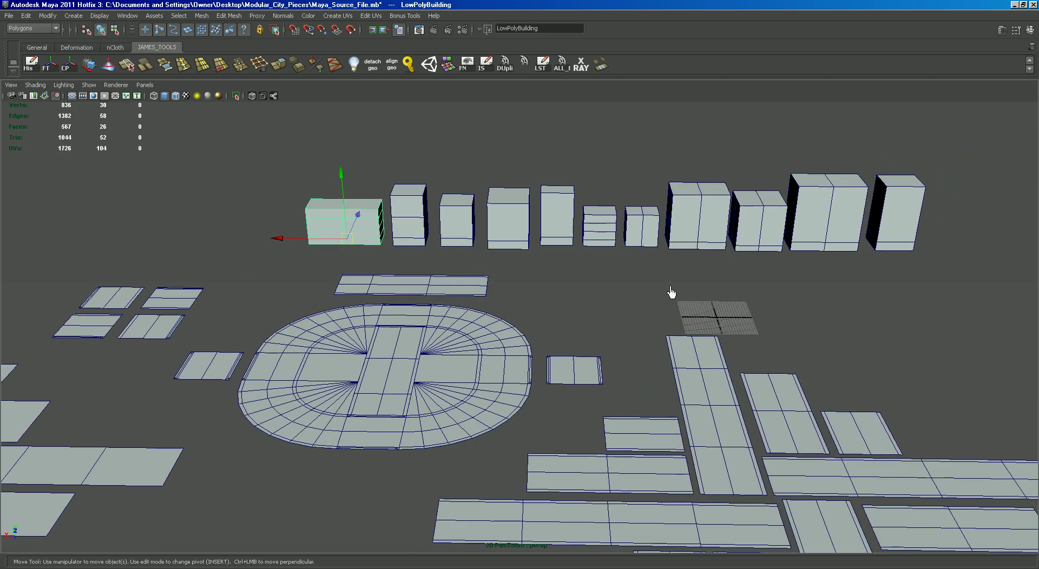
alt+right_drag(671, 293, 574, 341)
Switch to textured shading with 6, select StreetSection182, and inspect the crosswalk pieces.
key(6)
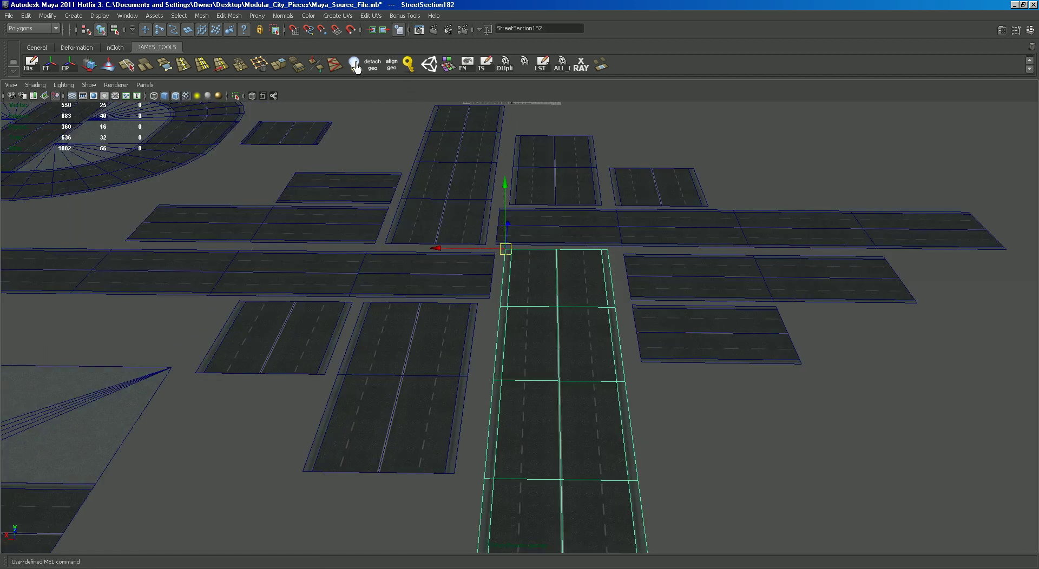
alt+right_drag(460, 216, 580, 345)
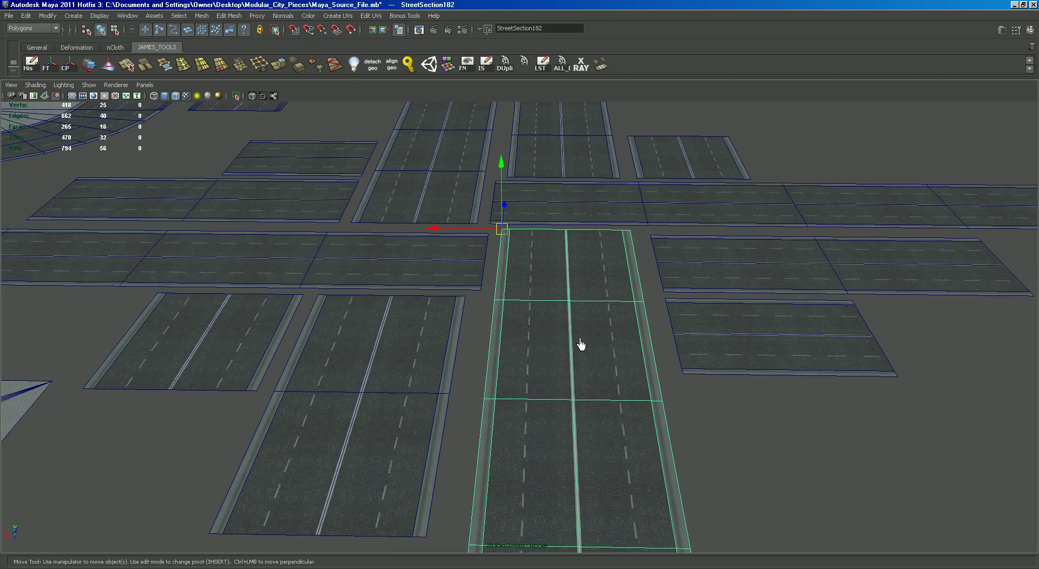
click(606, 372)
alt+right_drag(627, 372, 566, 326)
alt+middle_drag(566, 325, 610, 273)
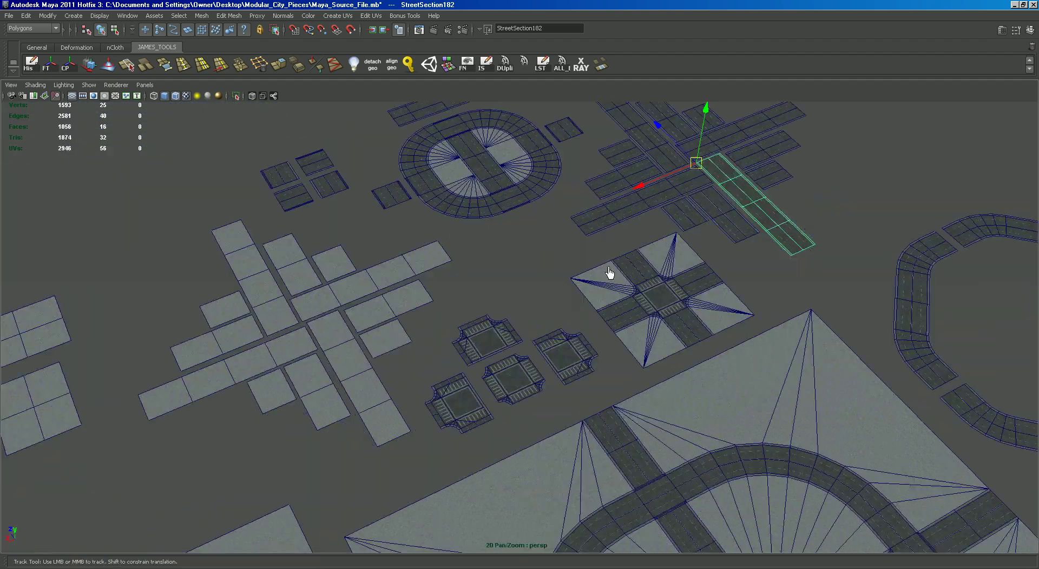
alt+right_drag(610, 273, 584, 372)
alt+right_drag(634, 315, 698, 425)
Slide StreetSection225 right and fit the square block StreetSection271 into its grid slot.
alt+right_drag(523, 339, 556, 321)
click(505, 397)
click(599, 318)
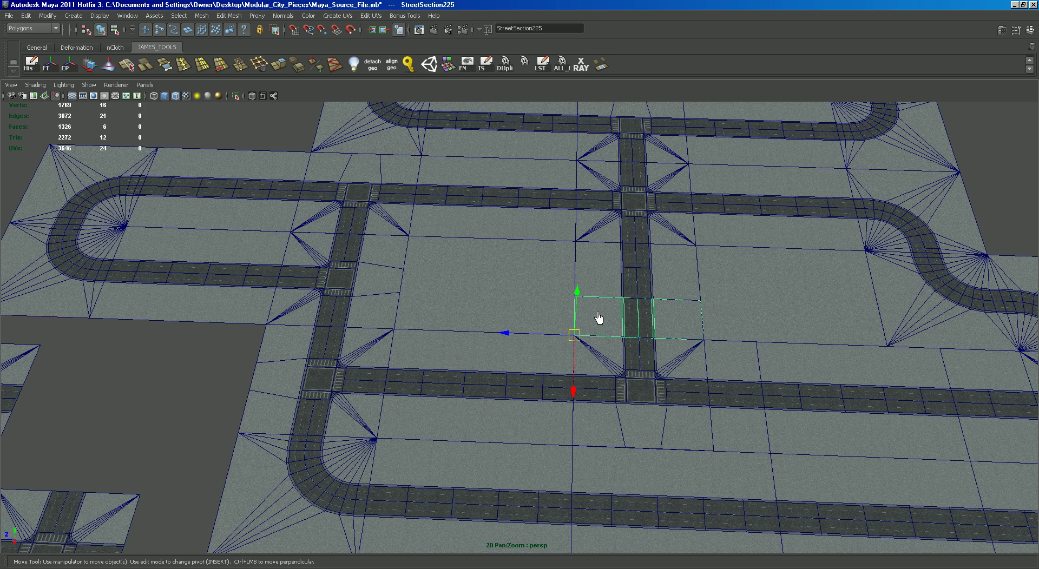
drag(536, 338, 628, 374)
click(628, 373)
middle_drag(553, 332, 588, 361)
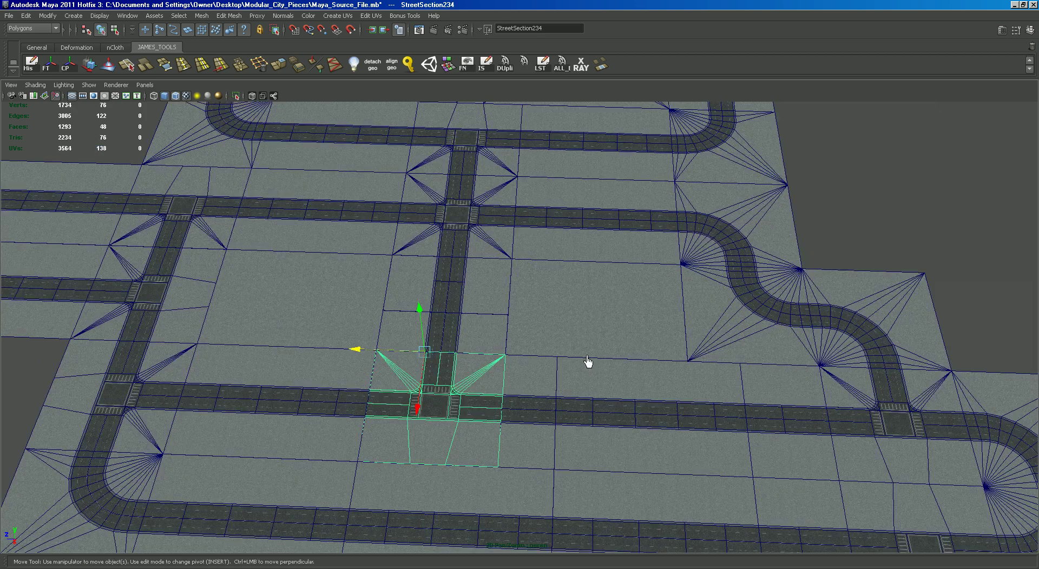
click(538, 319)
scroll(537, 319, down, 1)
drag(602, 271, 483, 266)
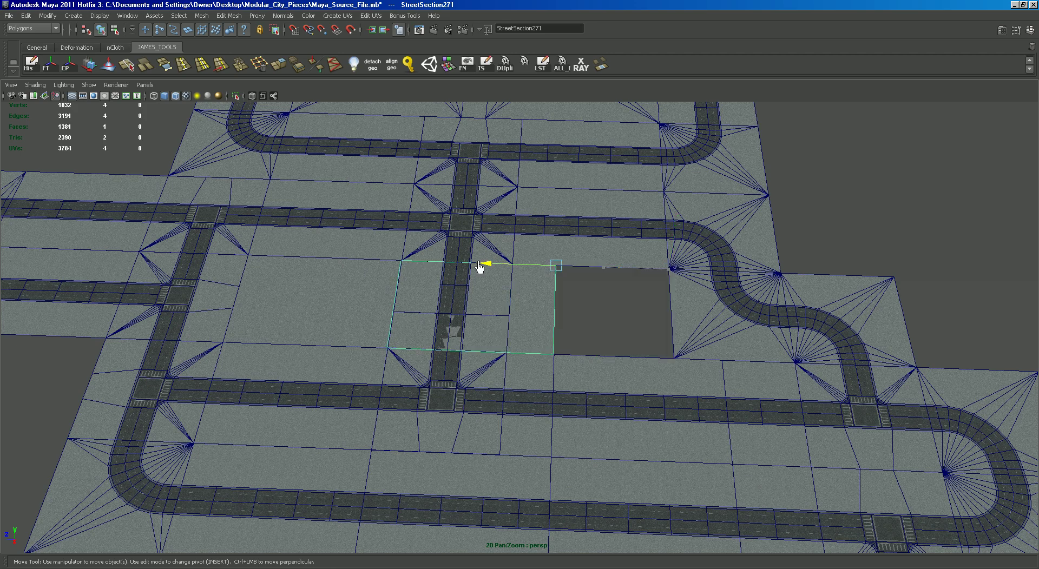
scroll(476, 273, down, 2)
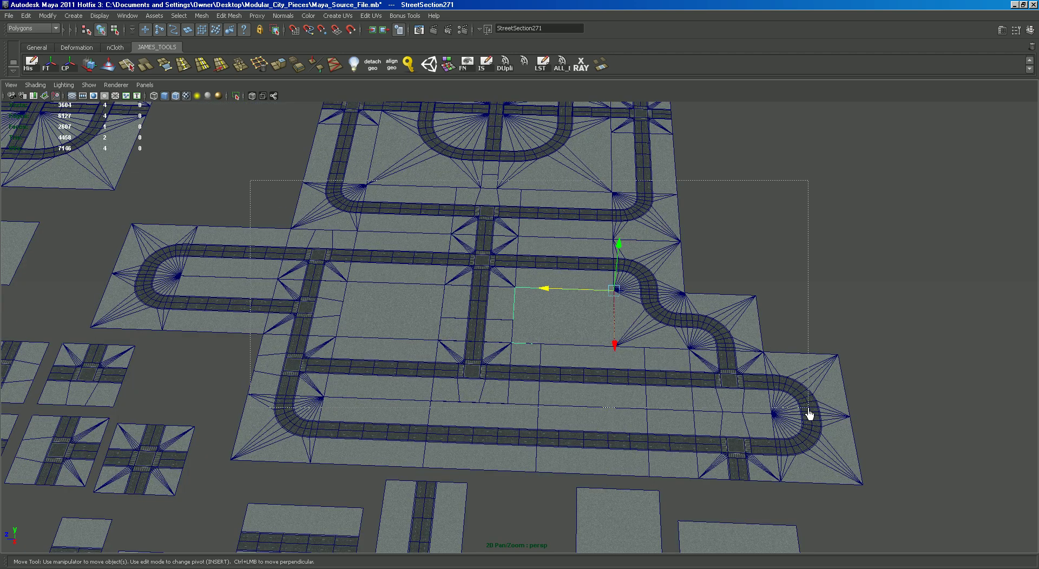
Select the square block together with the adjacent, S-curve, corner and curve road pieces.
drag(810, 415, 809, 414)
scroll(698, 371, up, 3)
click(627, 327)
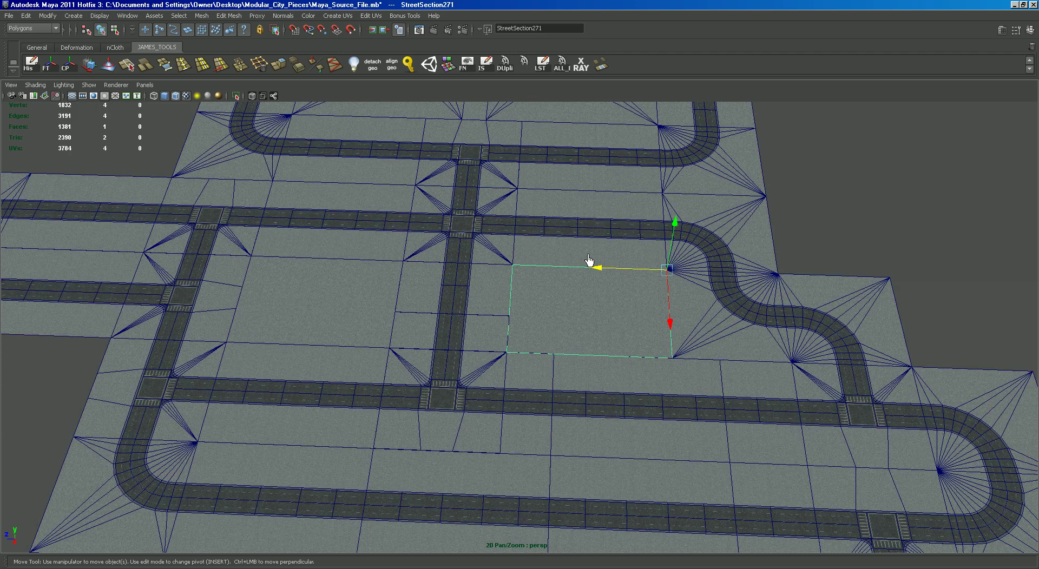
shift+click(587, 225)
shift+click(590, 224)
shift+click(608, 178)
shift+click(606, 226)
shift+click(726, 224)
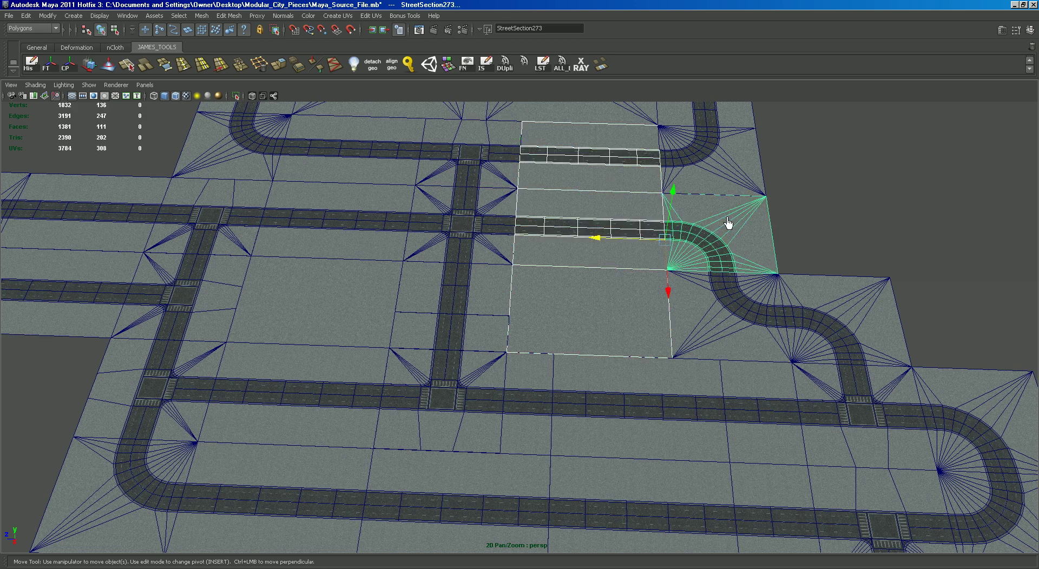
shift+click(709, 168)
shift+click(744, 328)
shift+click(828, 325)
Add the straight, intersection and small road pieces, test-slide the group right, then undo.
scroll(828, 325, down, 4)
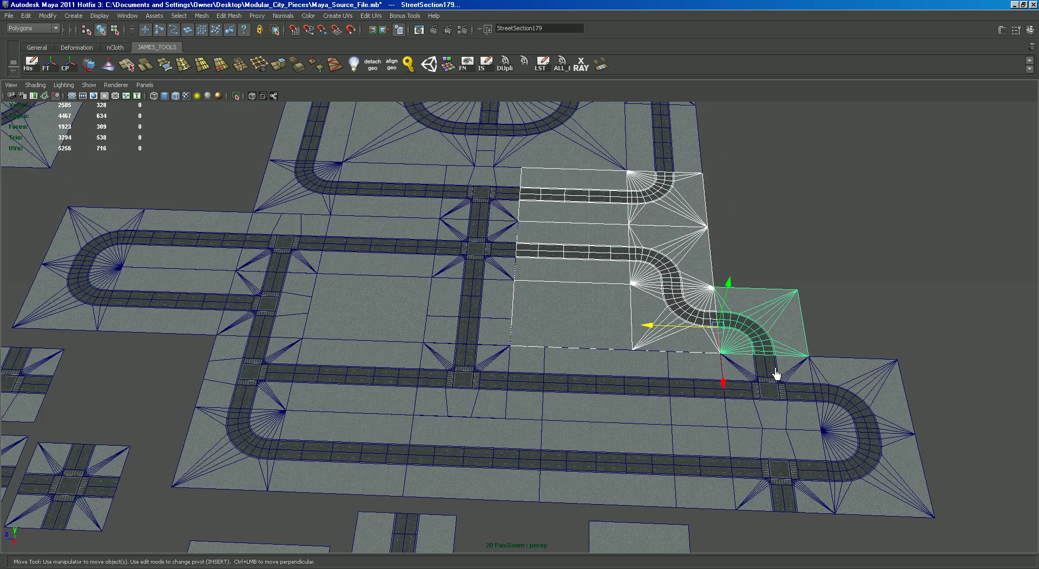
shift+click(589, 373)
shift+click(677, 374)
shift+click(745, 370)
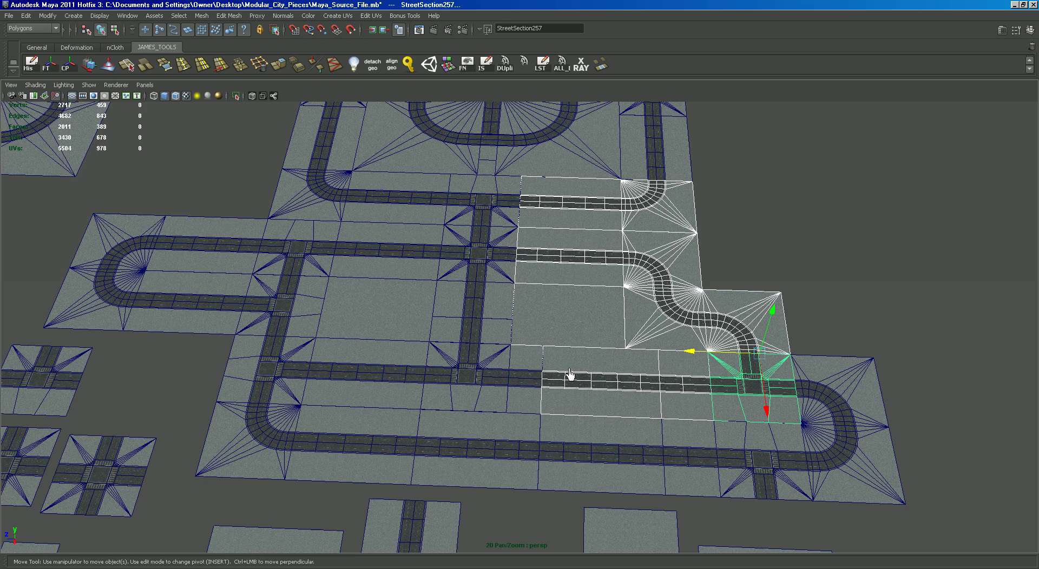
shift+click(531, 370)
drag(452, 348, 692, 353)
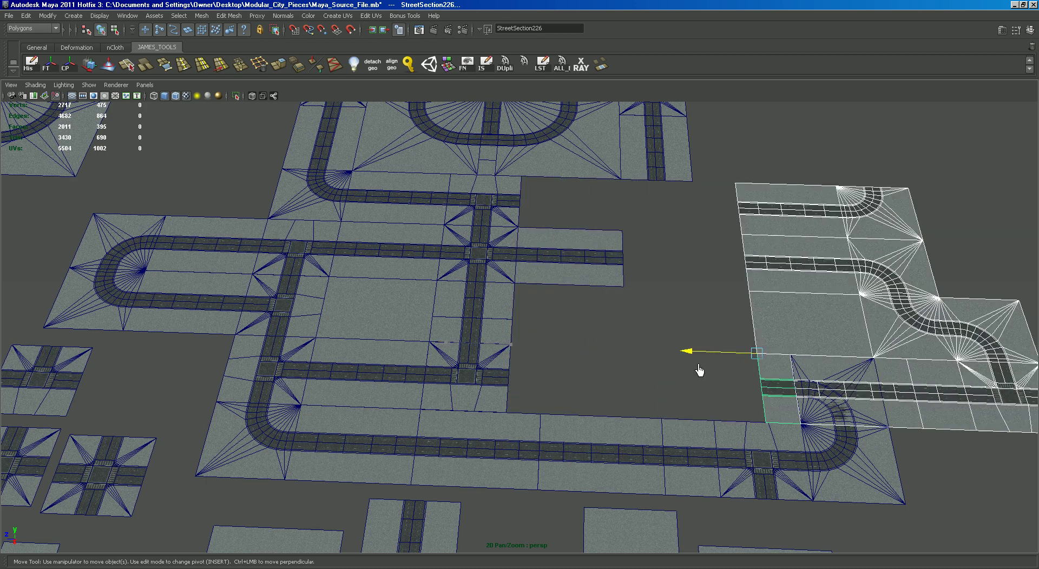
key(ctrl+z)
Deselect the road pieces, leaving the S-curve section back in place.
scroll(488, 347, down, 8)
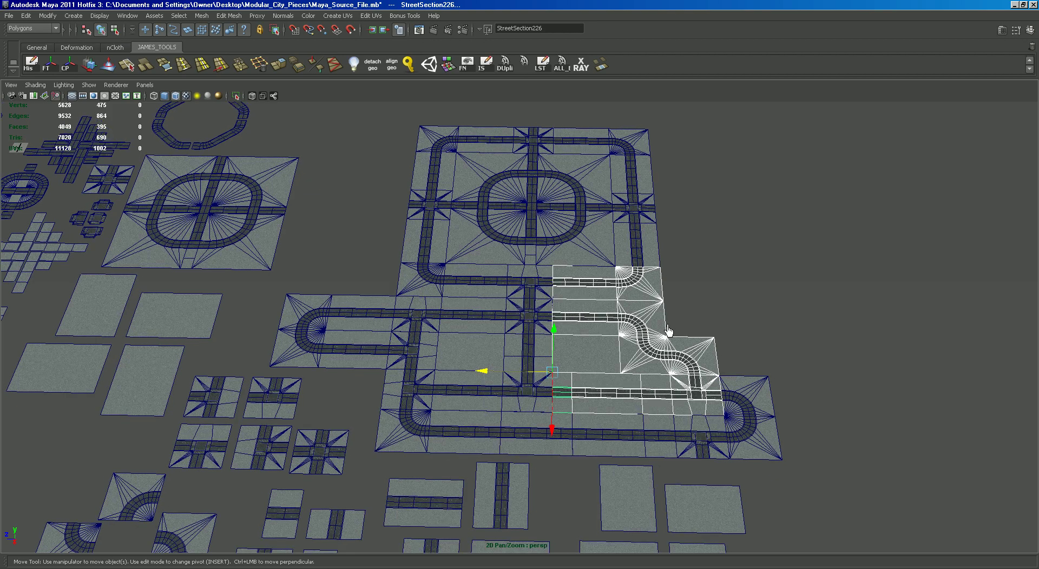
scroll(669, 331, down, 1)
scroll(738, 360, up, 3)
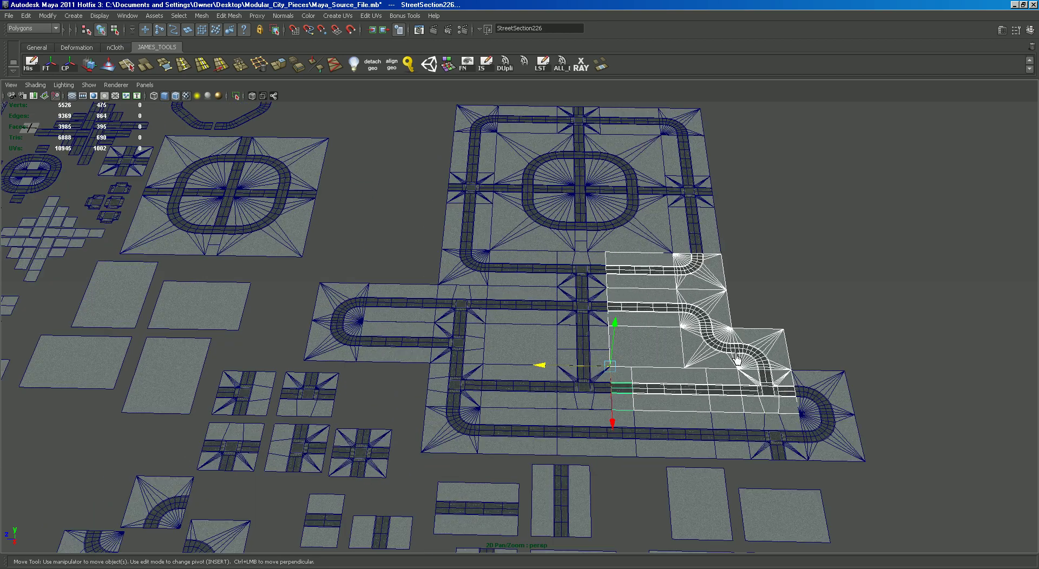
scroll(737, 359, down, 4)
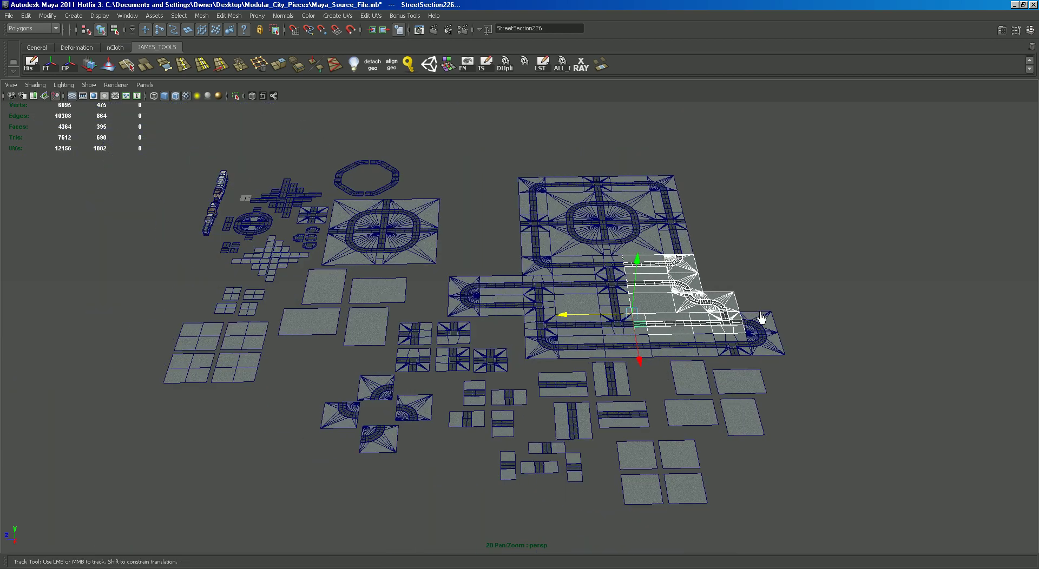
scroll(761, 318, up, 2)
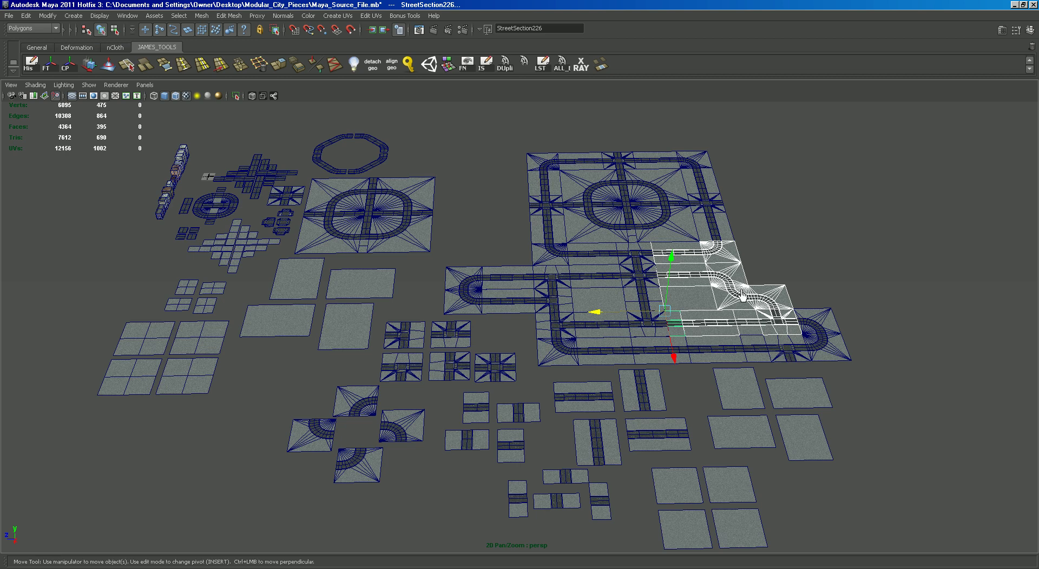
alt+middle_drag(719, 276, 699, 262)
click(487, 147)
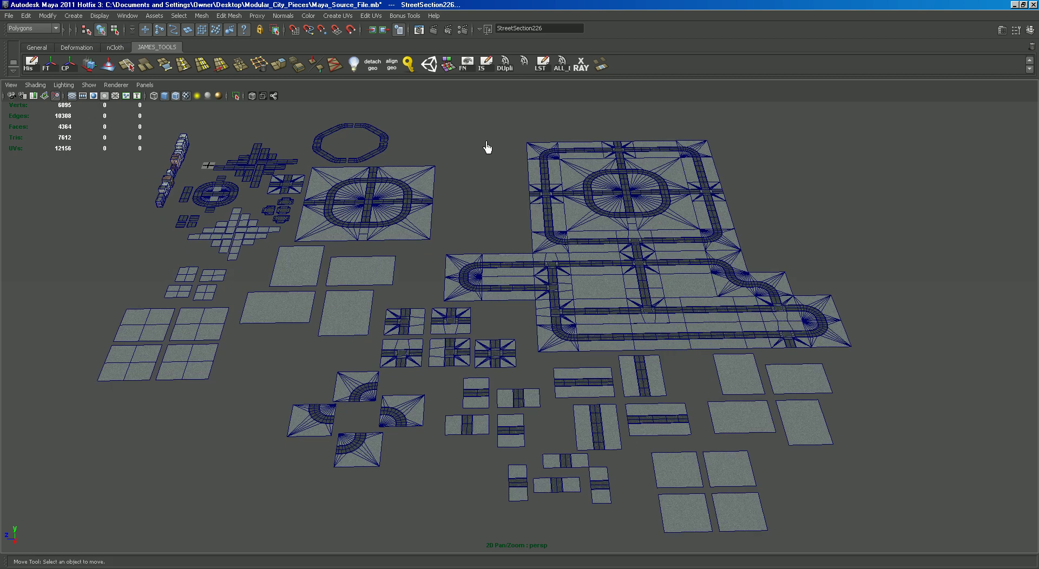